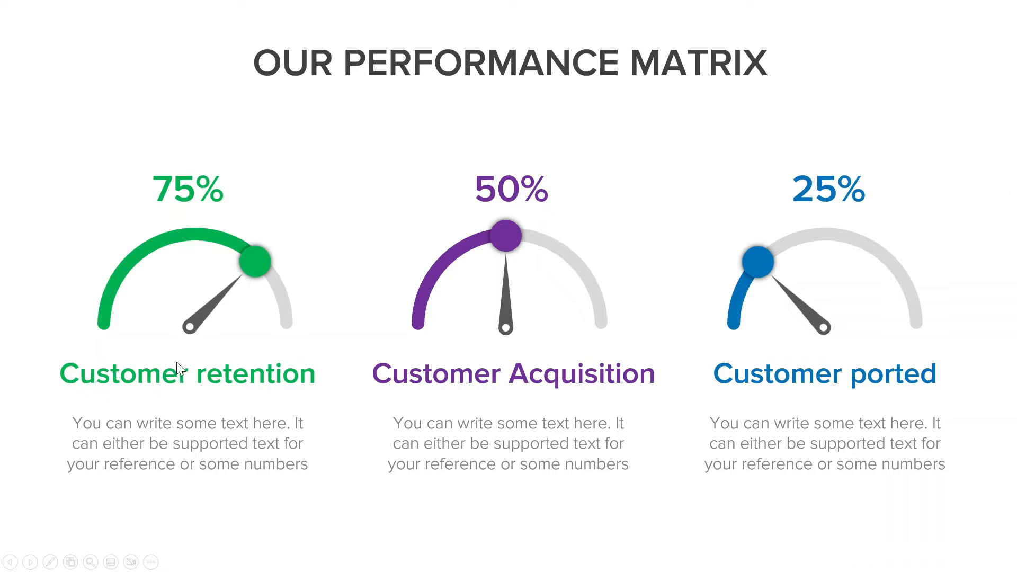
Leave the slide show and add a new slide after slide 1 with the Blank layout.
key(Escape)
right_click(93, 182)
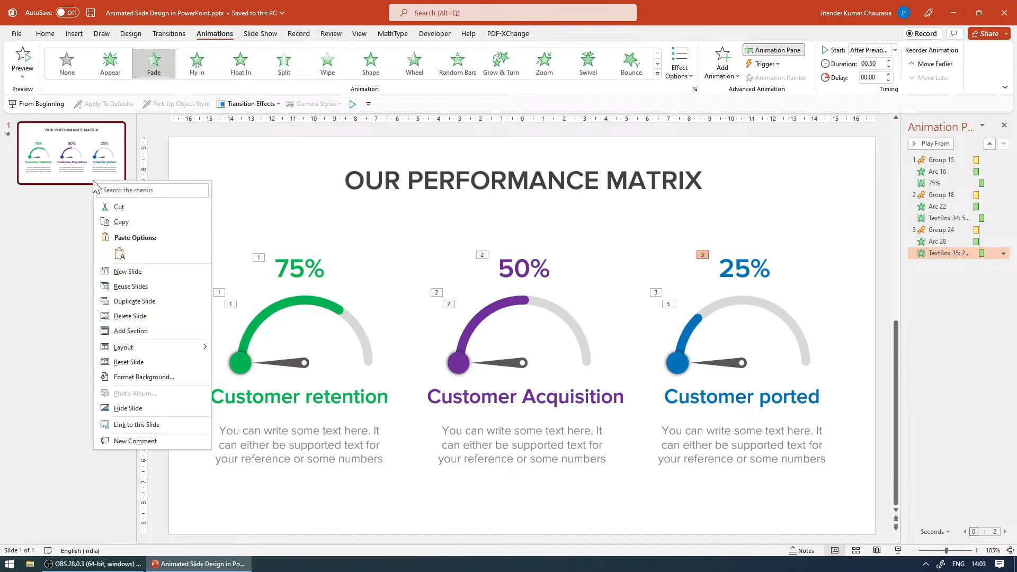
click(159, 271)
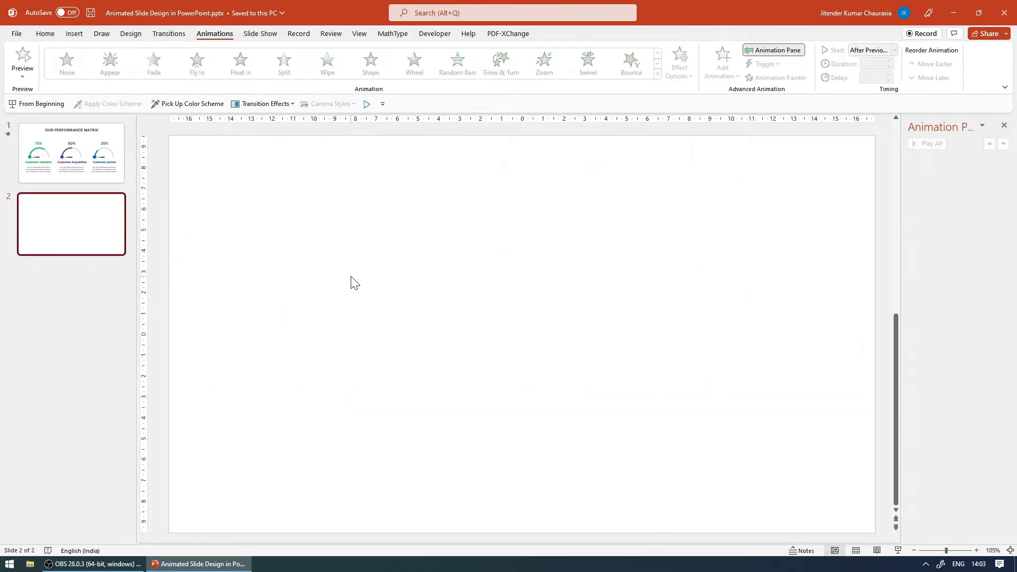
right_click(84, 222)
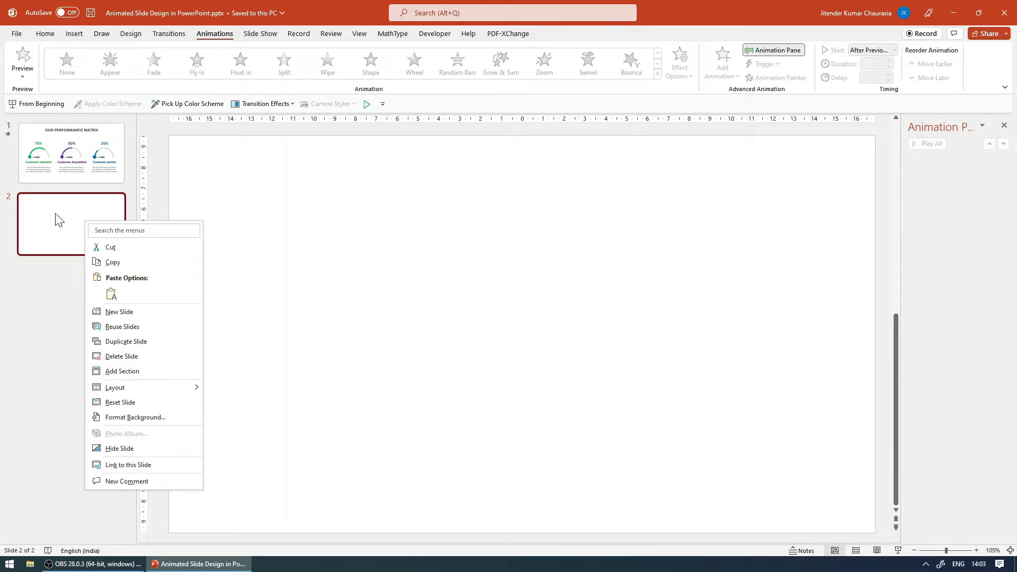
click(46, 226)
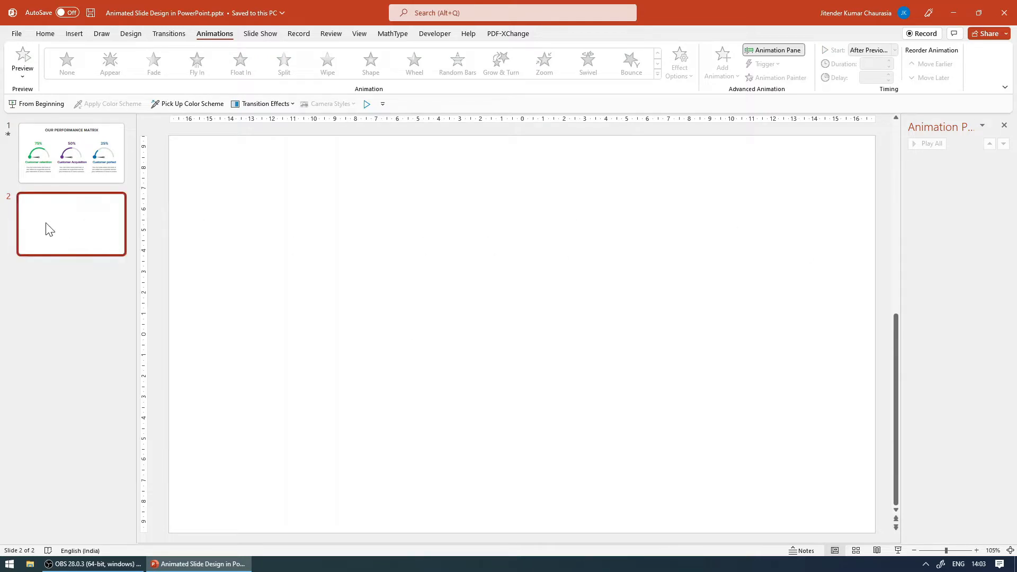
right_click(73, 236)
mouse_move(147, 396)
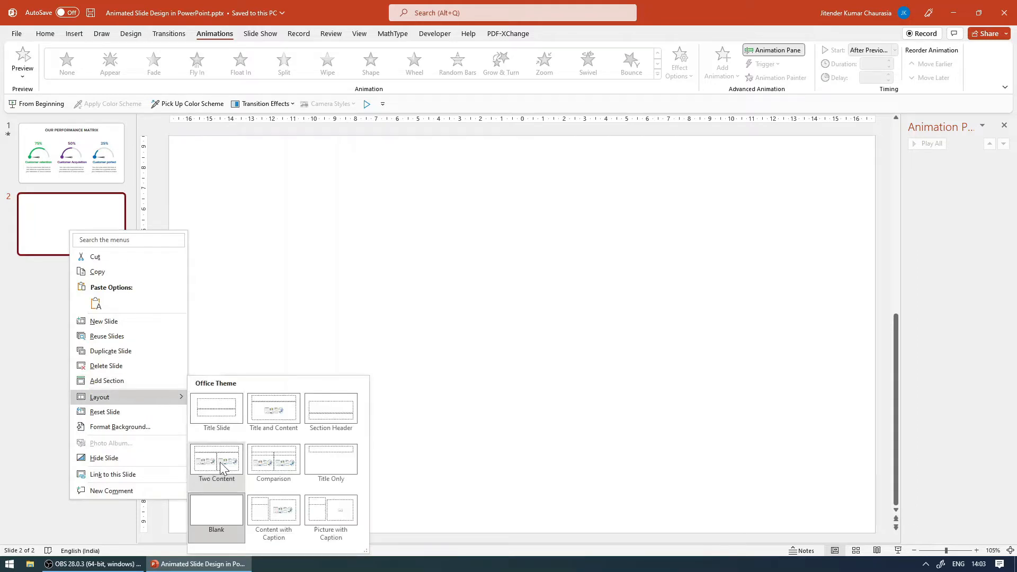
click(214, 509)
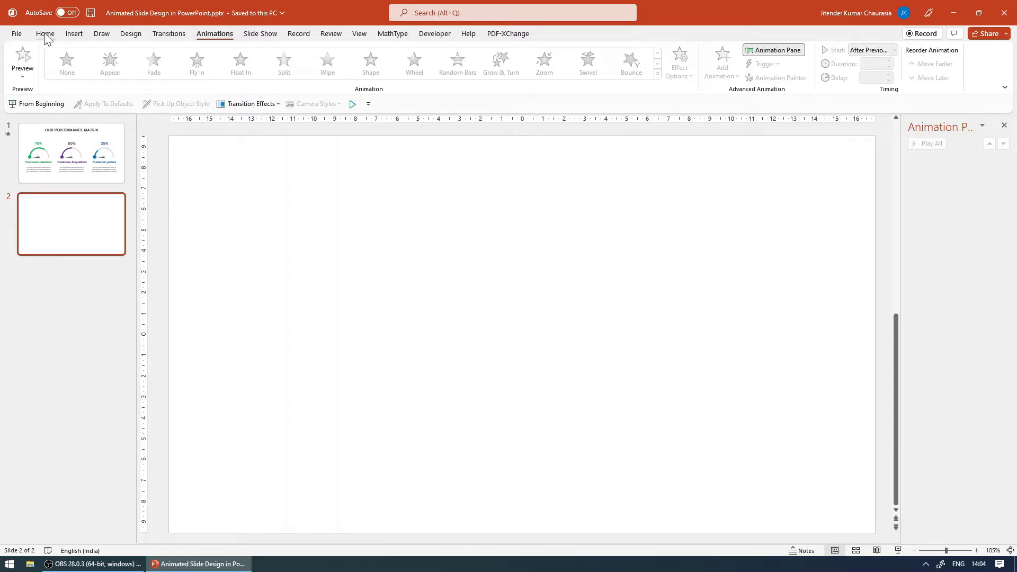
Draw an Arc about 6.73 cm high and wide on slide 2 and extend both ends into a rough half circle.
click(74, 34)
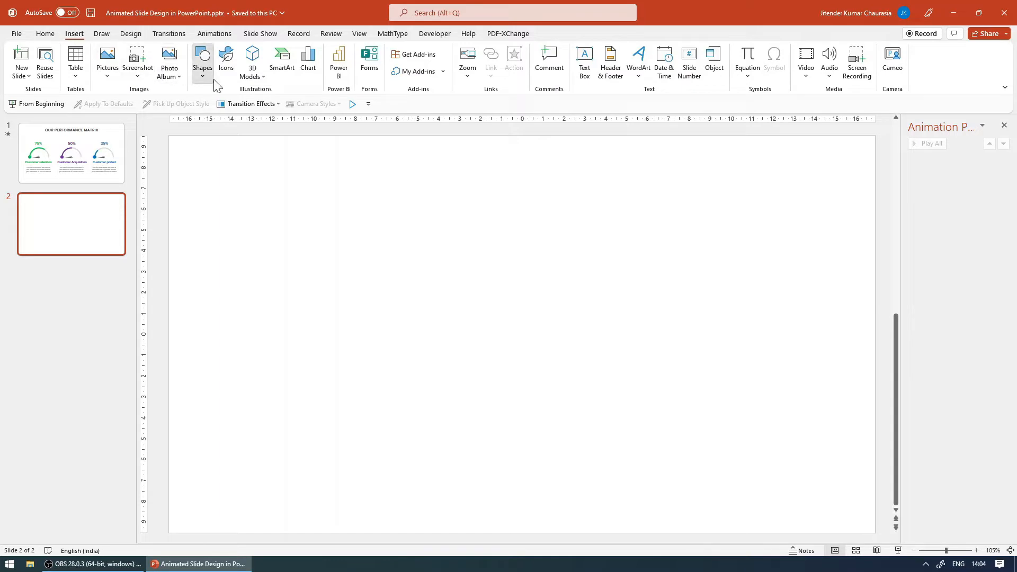
click(204, 68)
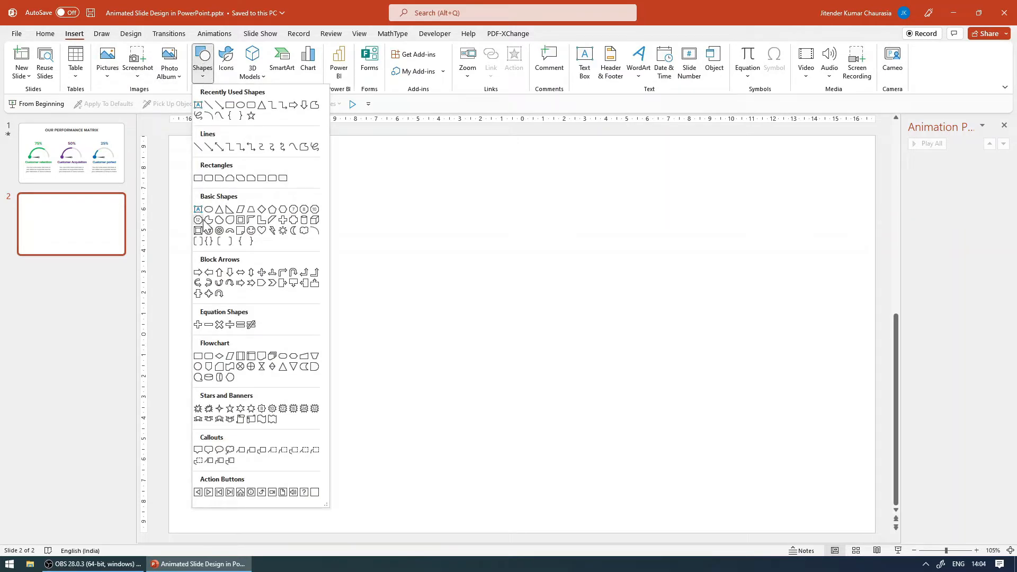
click(315, 232)
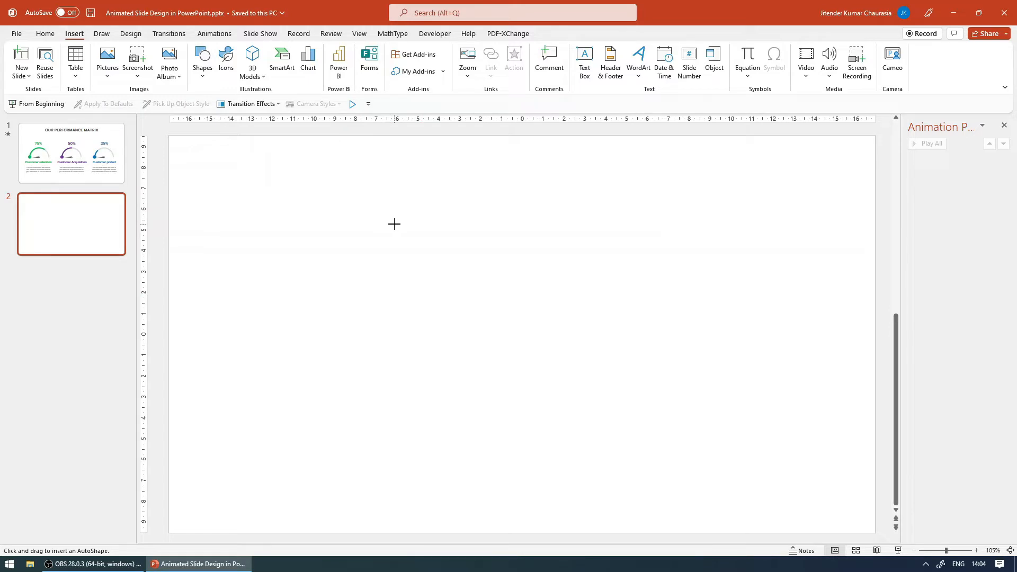
drag(393, 220, 532, 318)
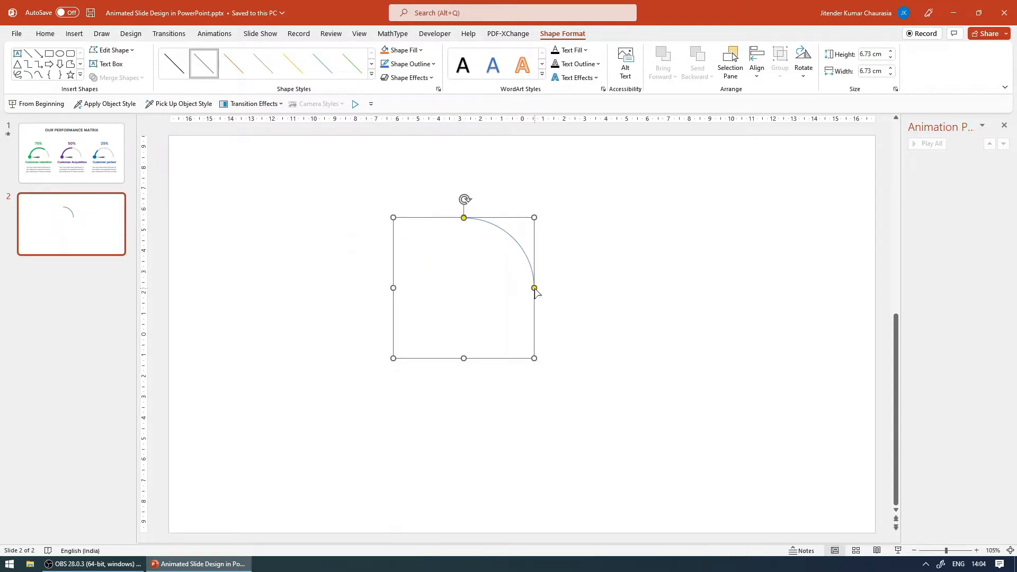
drag(534, 287, 549, 316)
drag(467, 220, 359, 295)
Display the vertical and horizontal guides on the slide.
right_click(157, 251)
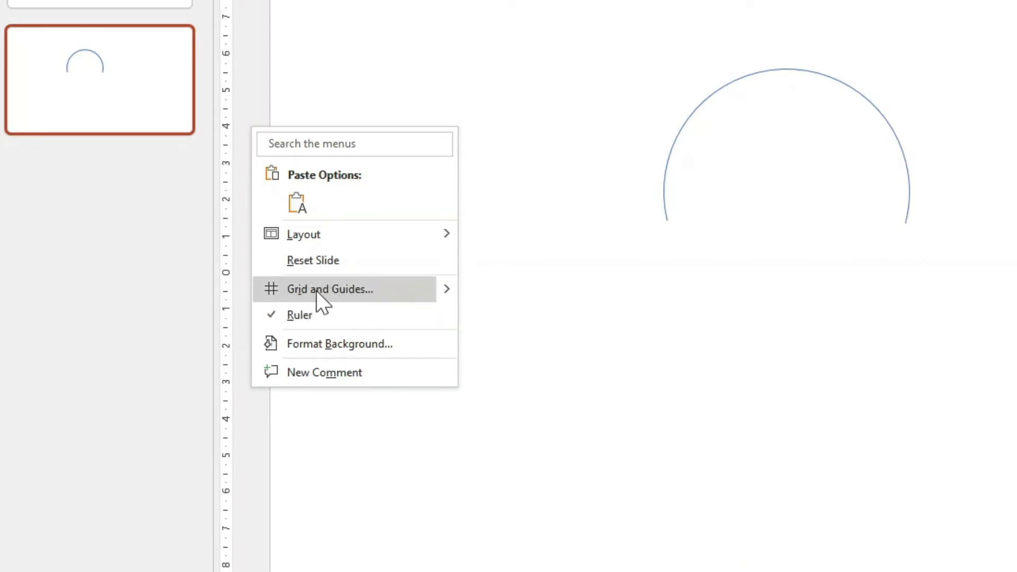
mouse_move(457, 286)
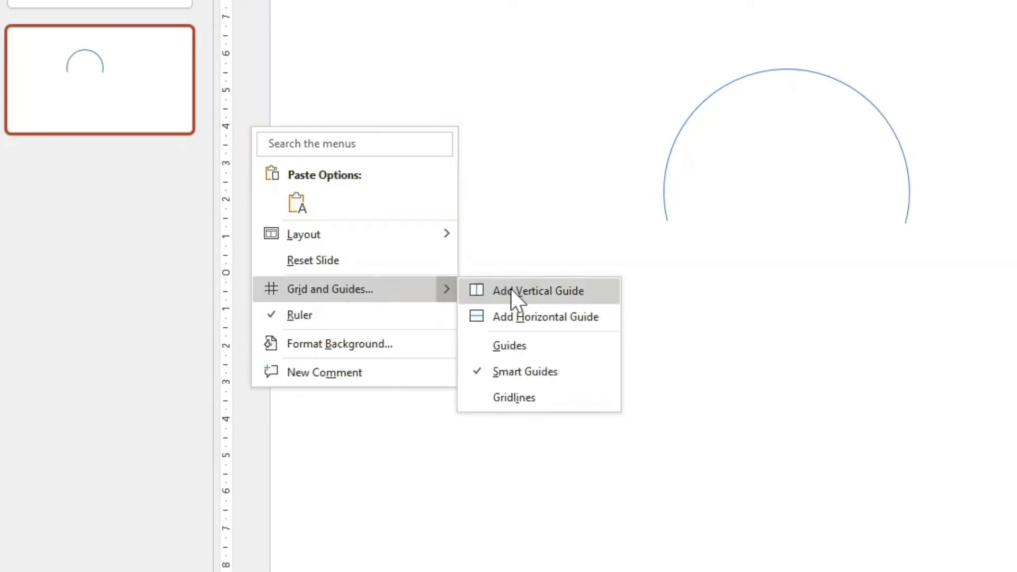
click(521, 317)
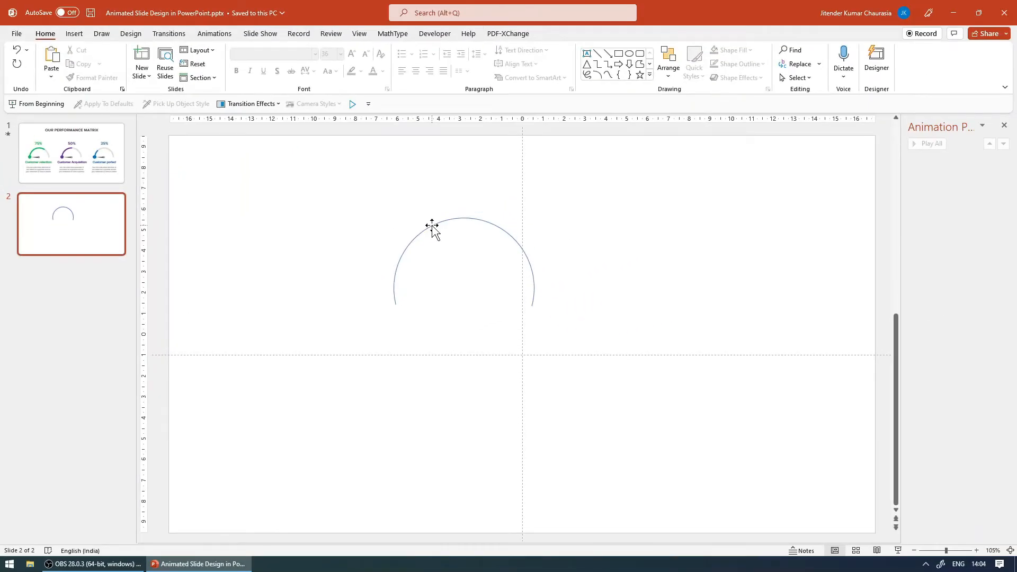
Align the arc to the horizontal center and vertical middle of the slide.
click(431, 225)
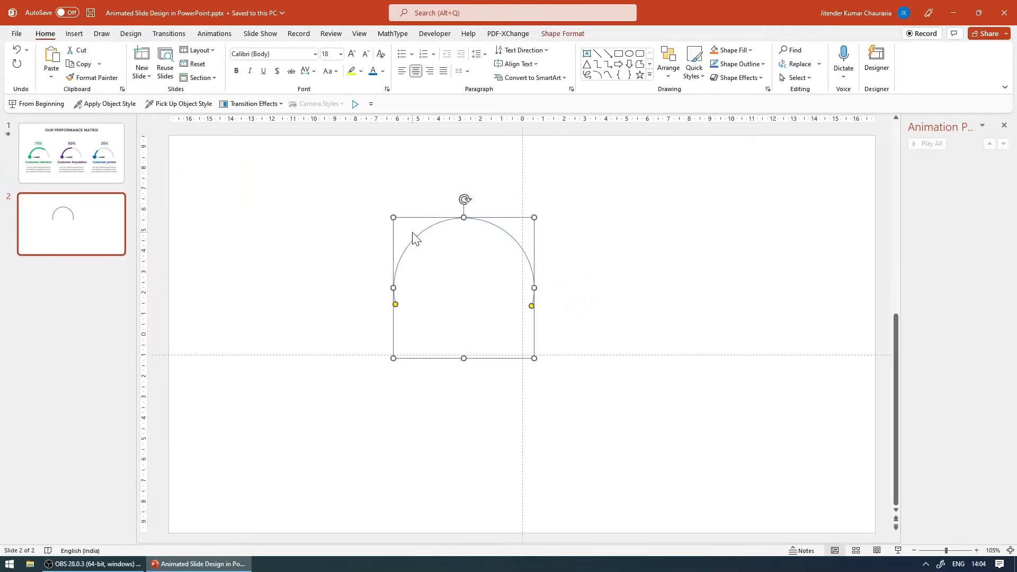
click(555, 35)
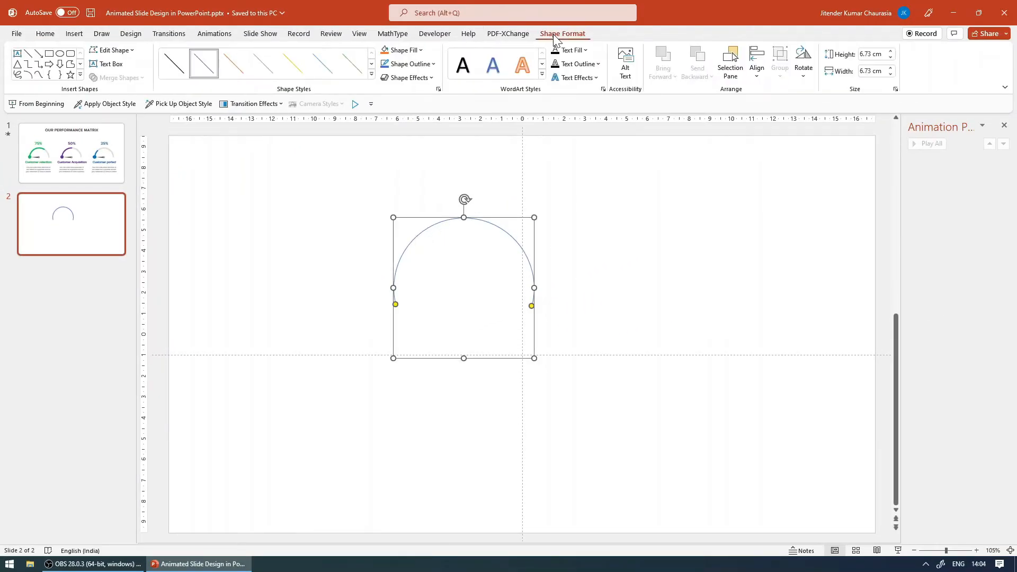
click(762, 78)
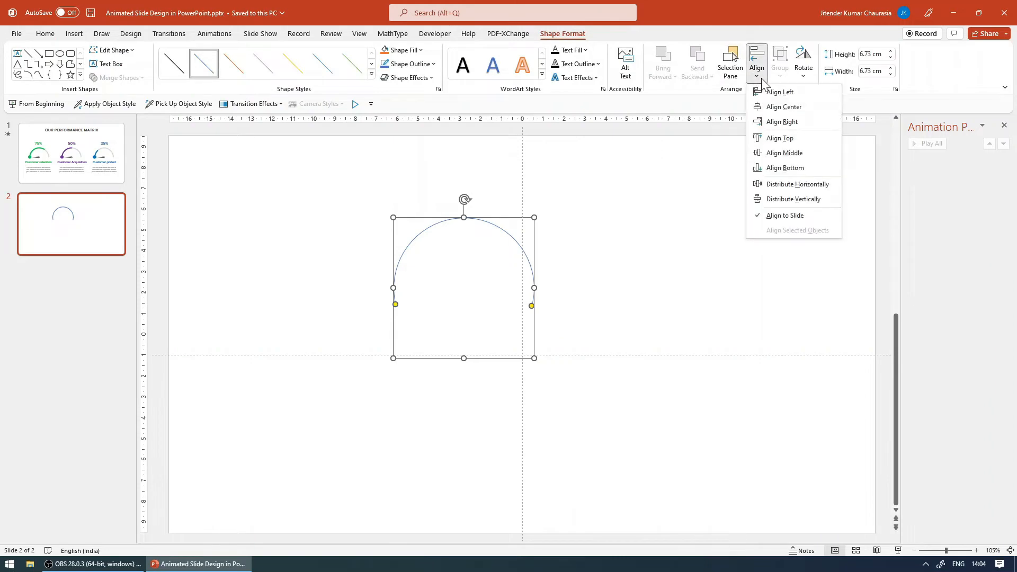
click(775, 106)
click(758, 69)
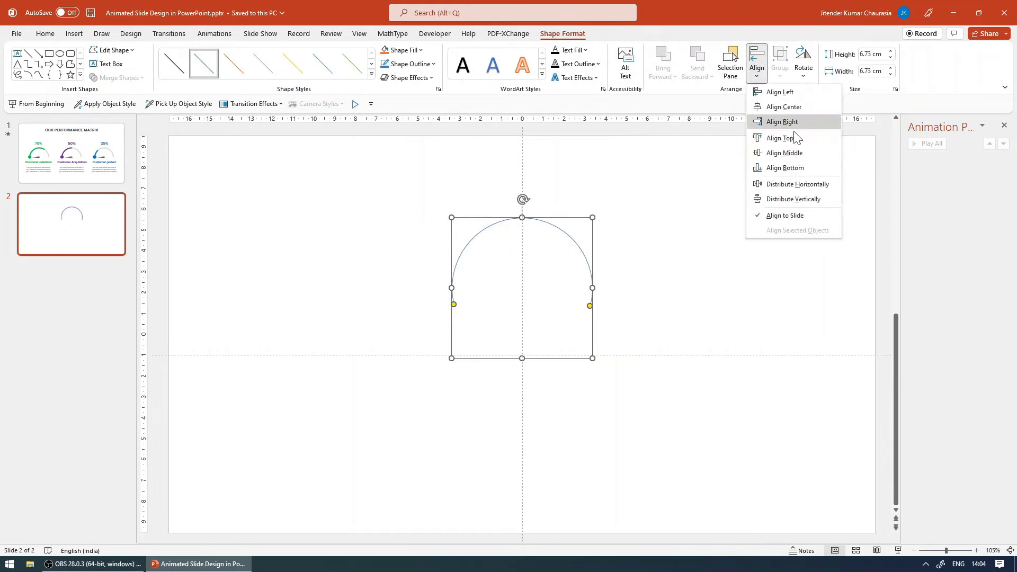
click(777, 153)
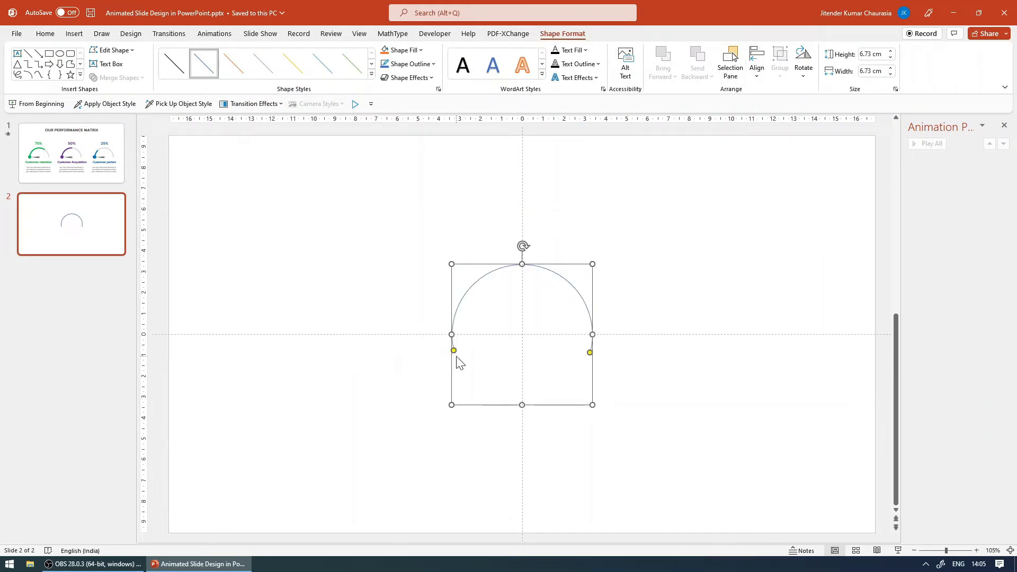
Adjust both ends of the arc to meet the horizontal guide, forming an exact semicircle.
click(454, 353)
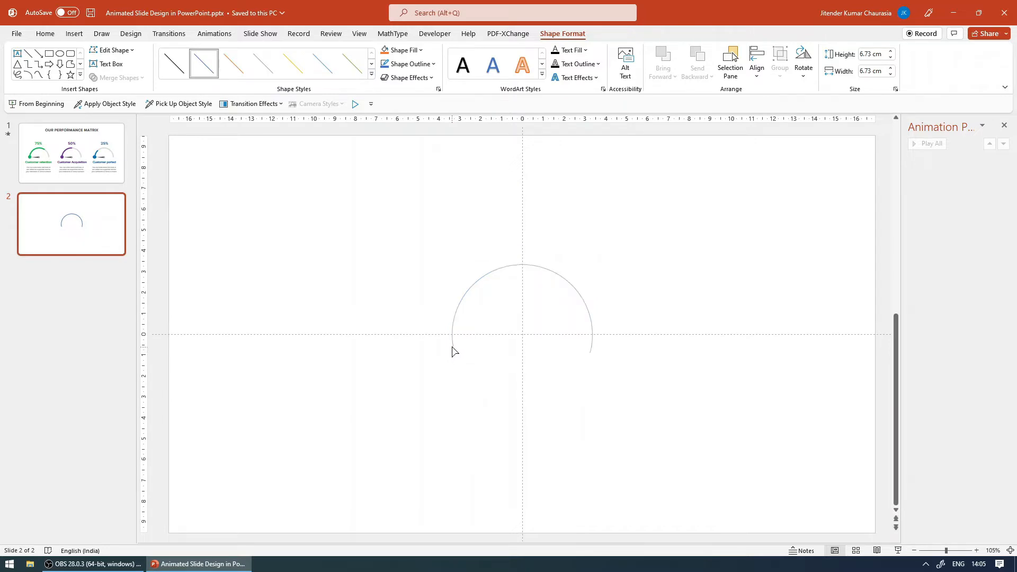
click(604, 337)
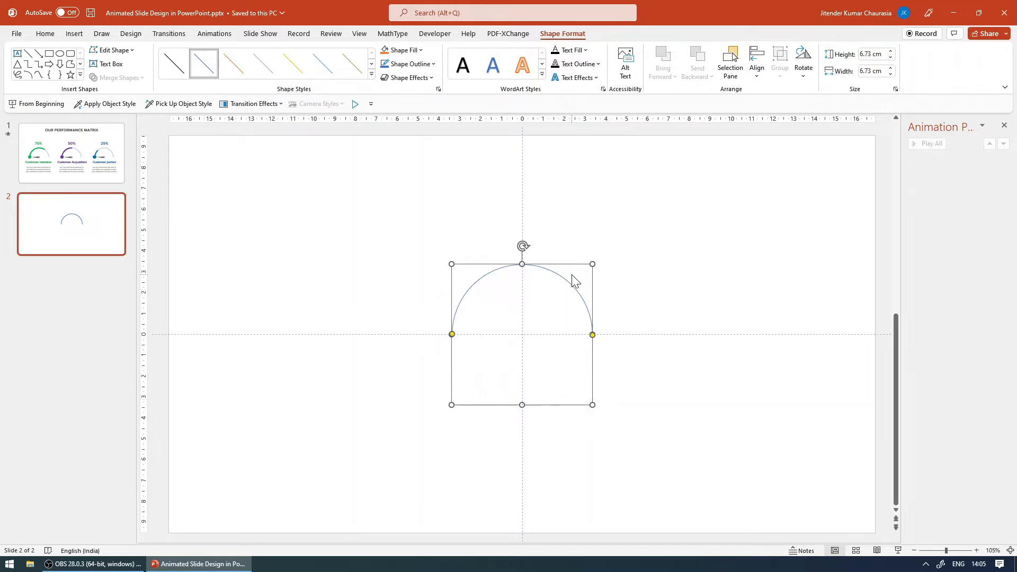
click(594, 288)
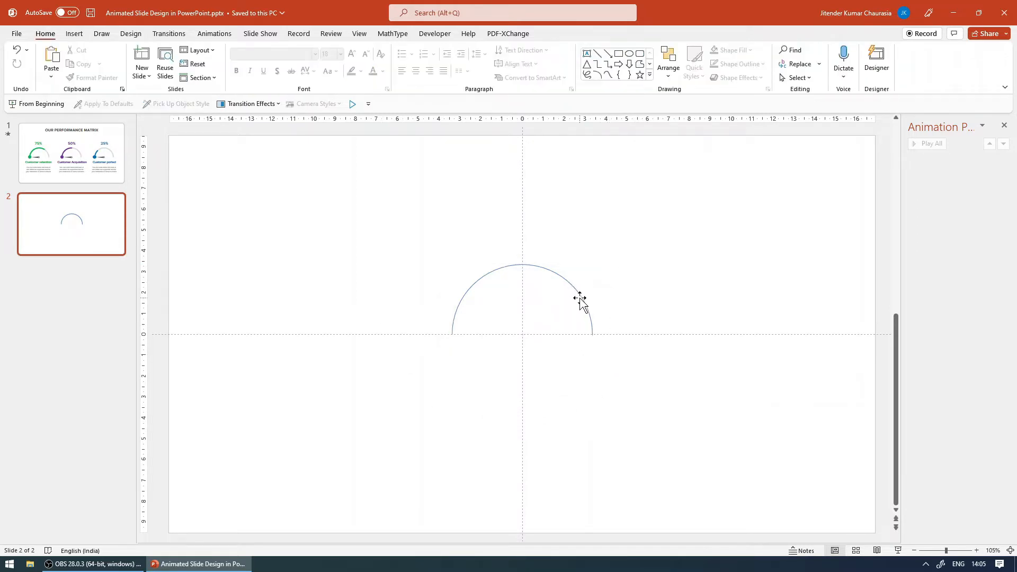
Open the arc's shape formatting and set its line width to 15 pt.
click(583, 301)
right_click(583, 302)
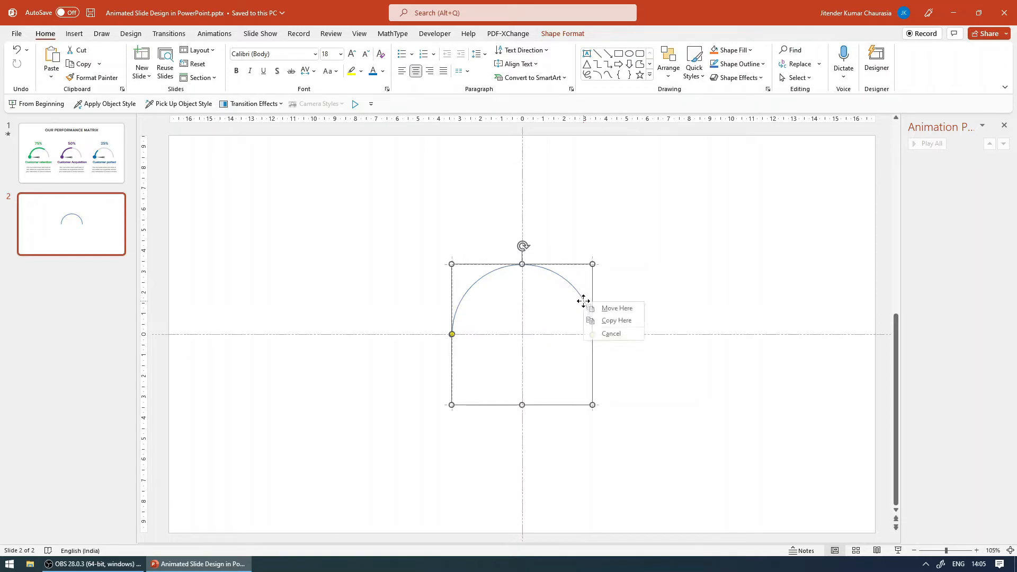
right_click(576, 297)
click(578, 293)
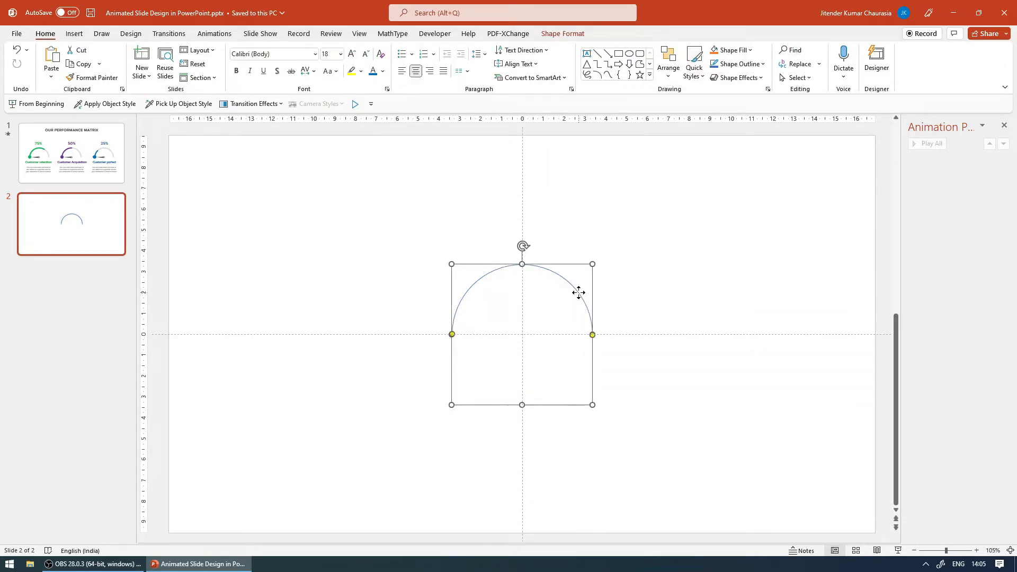
right_click(579, 292)
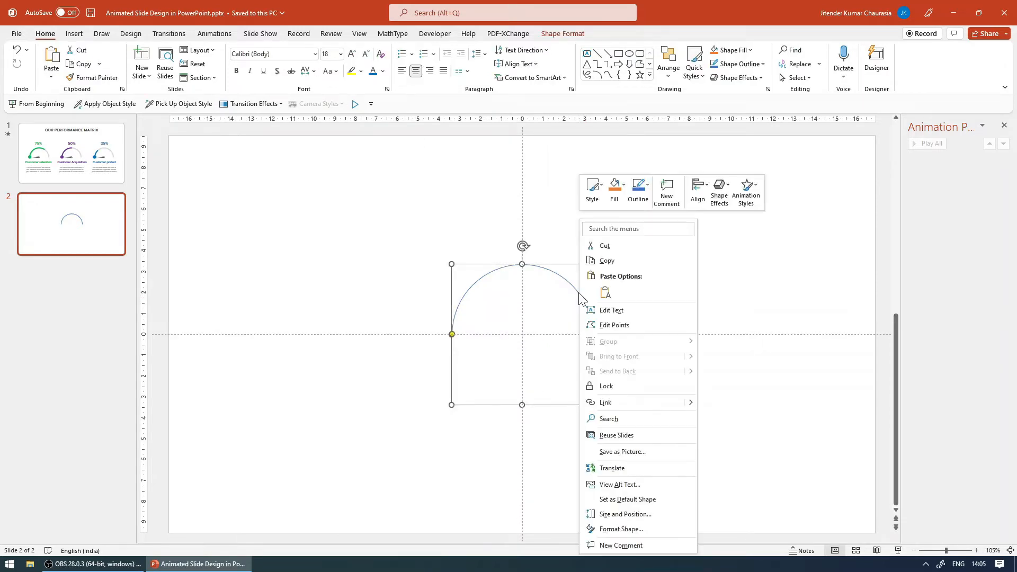
click(617, 529)
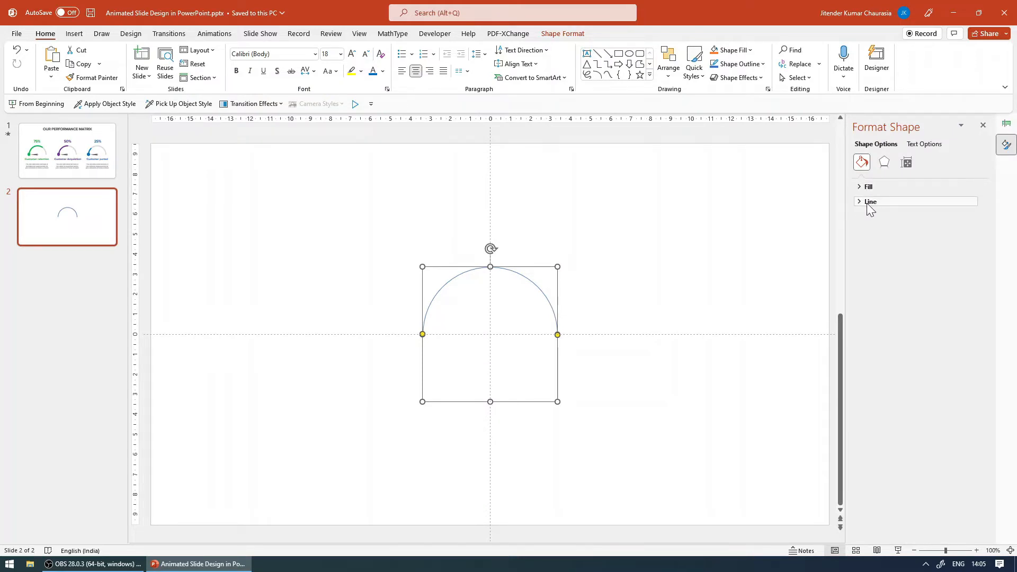
click(866, 202)
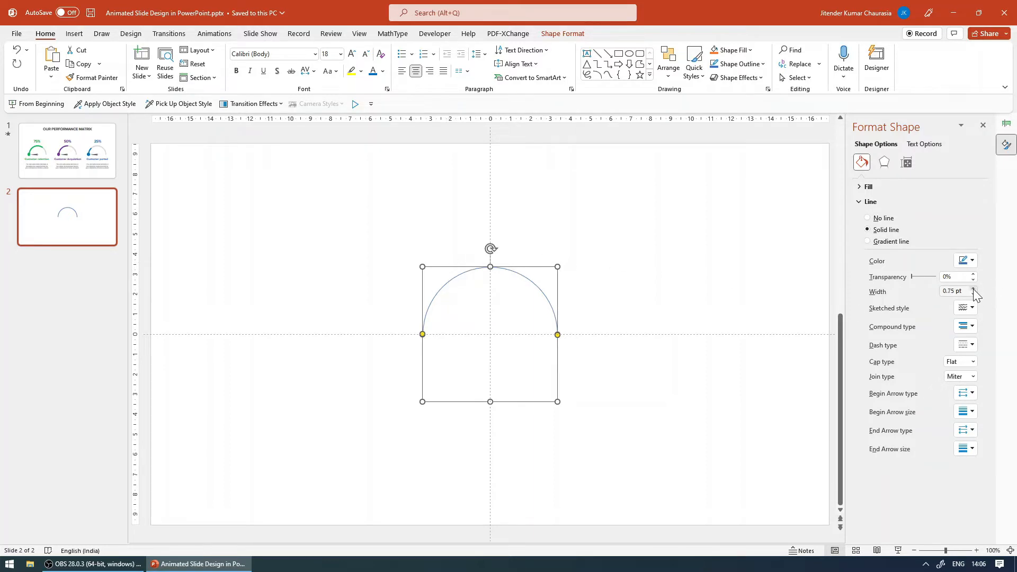
drag(974, 288, 974, 288)
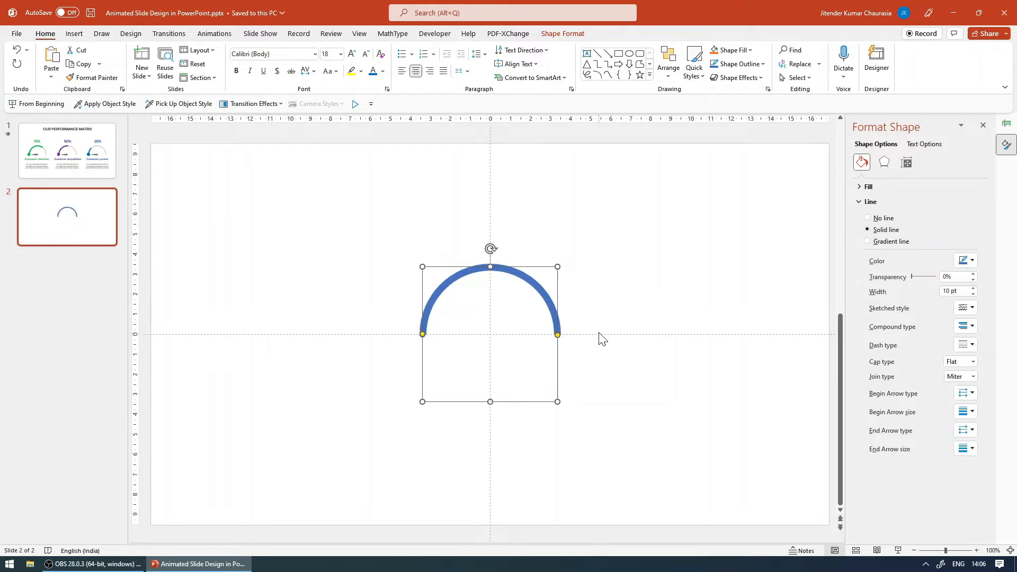
triple_click(952, 291)
text(15)
key(Return)
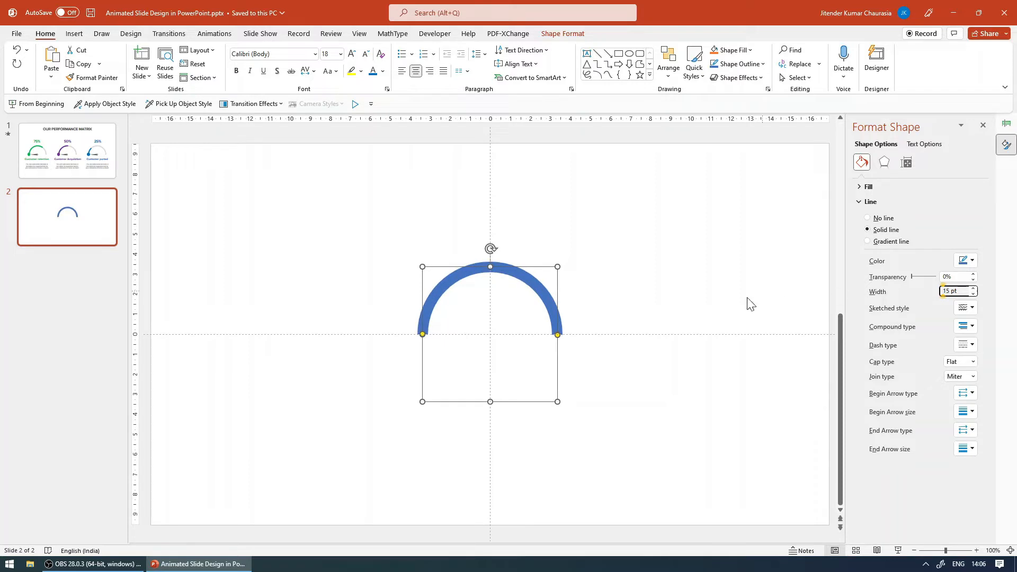
Set the cap type of the arc's line to Round, leaving the arc selected.
click(427, 341)
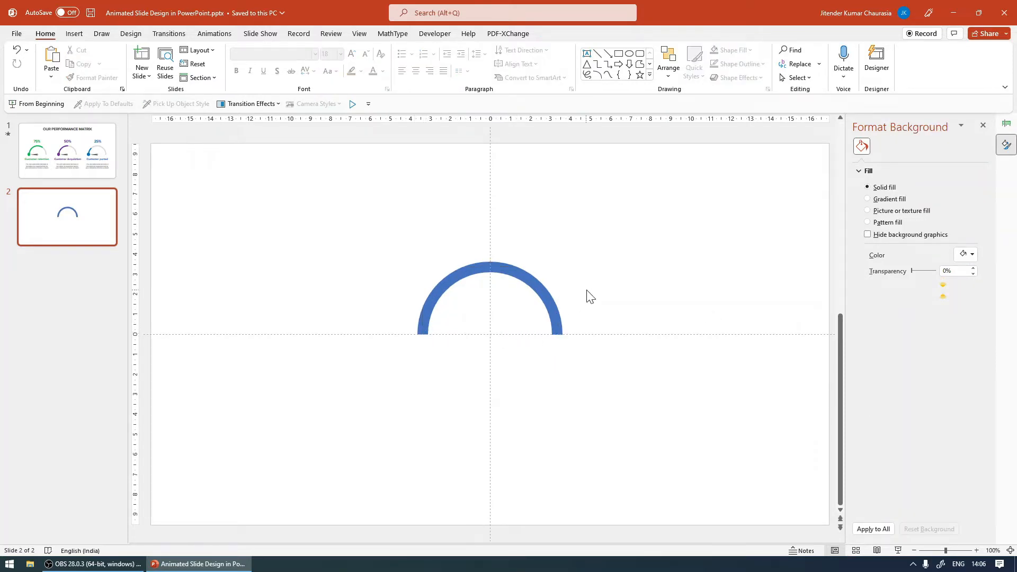
scroll(587, 295, up, 5)
click(659, 208)
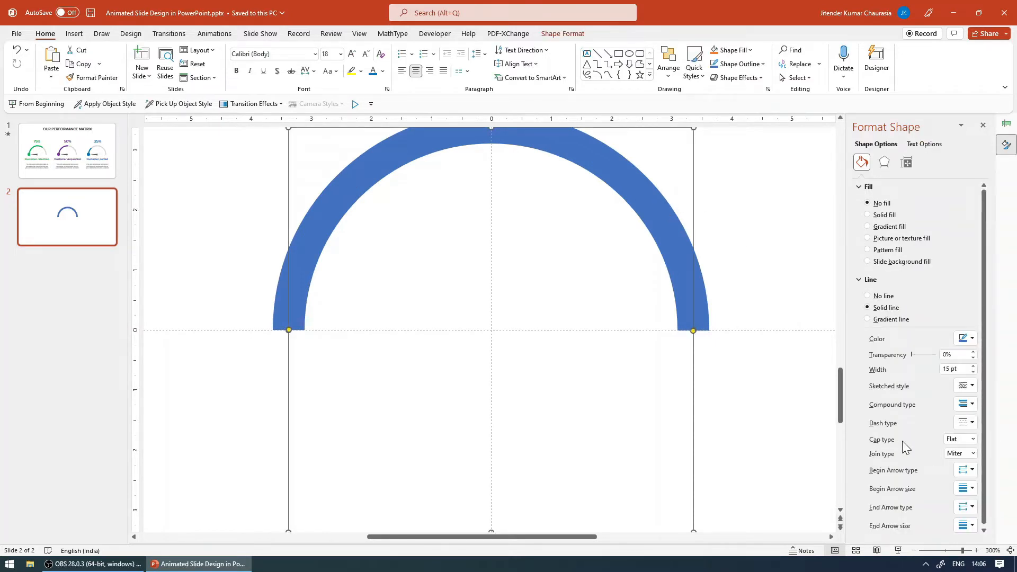
click(961, 440)
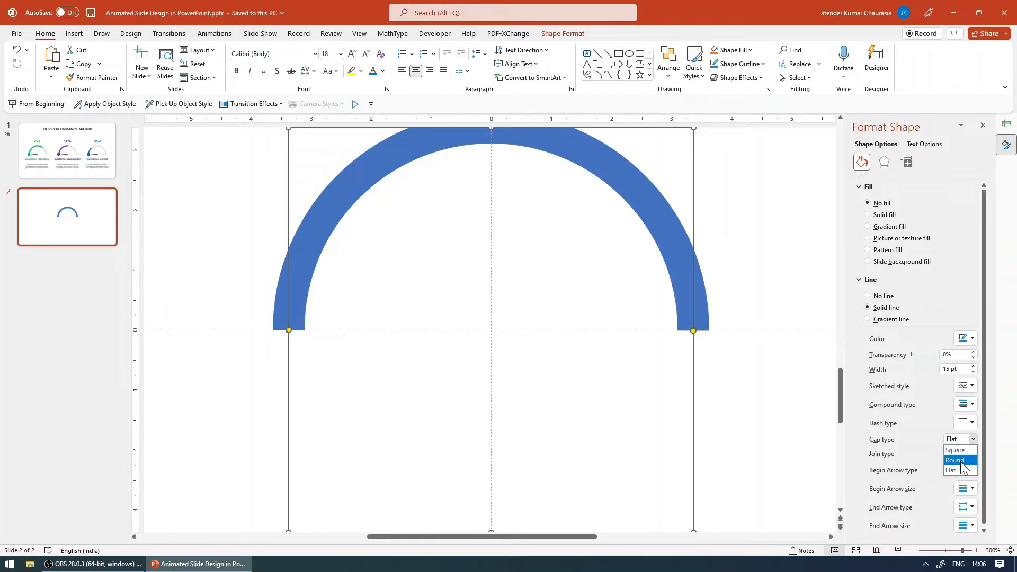
click(961, 461)
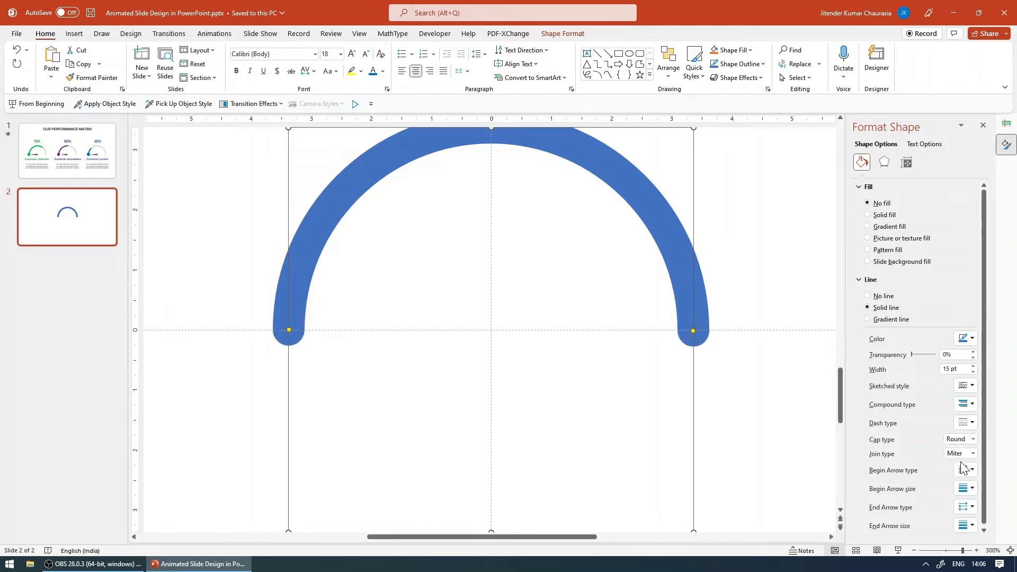
click(768, 243)
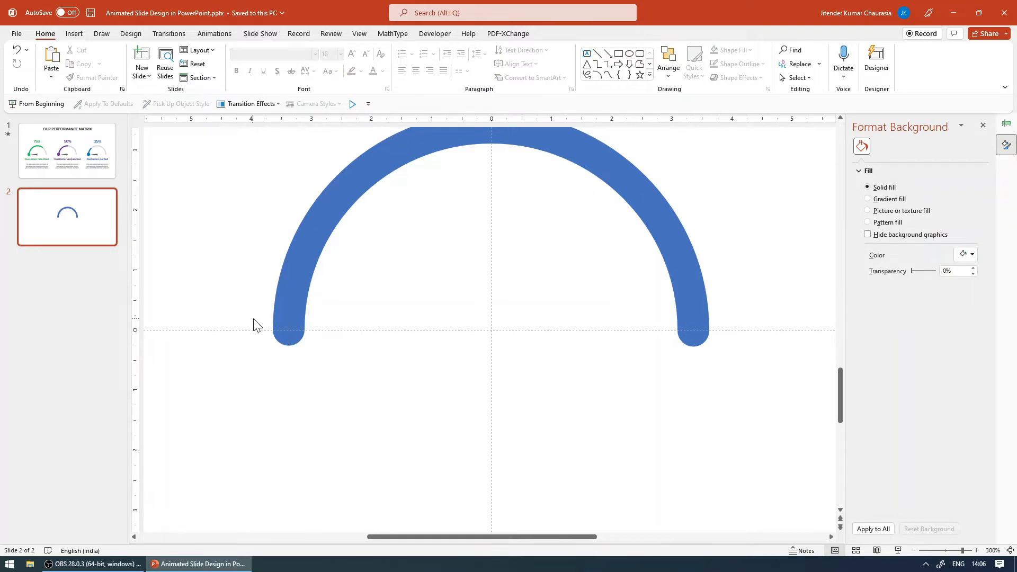
scroll(374, 289, down, 5)
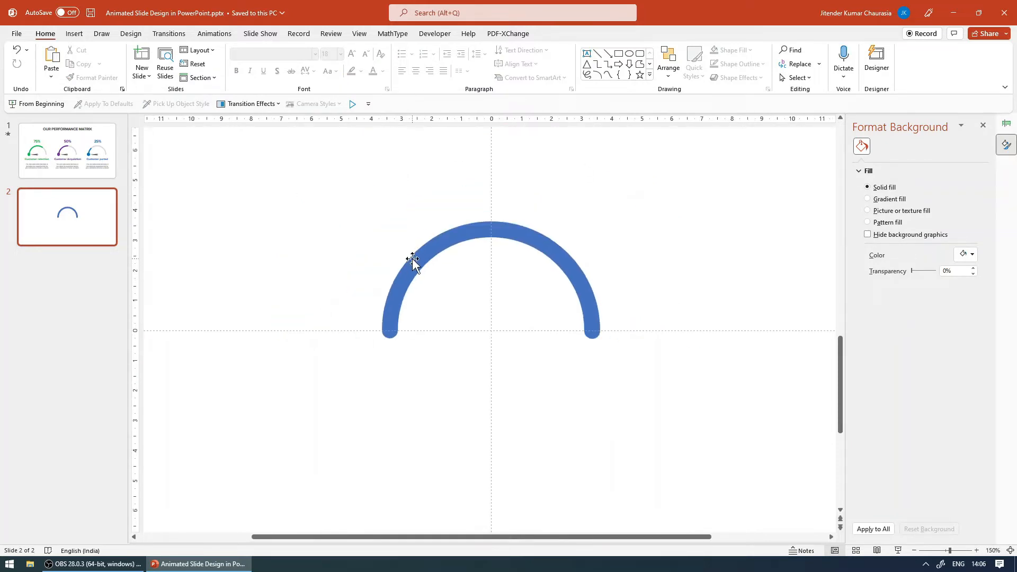
click(431, 245)
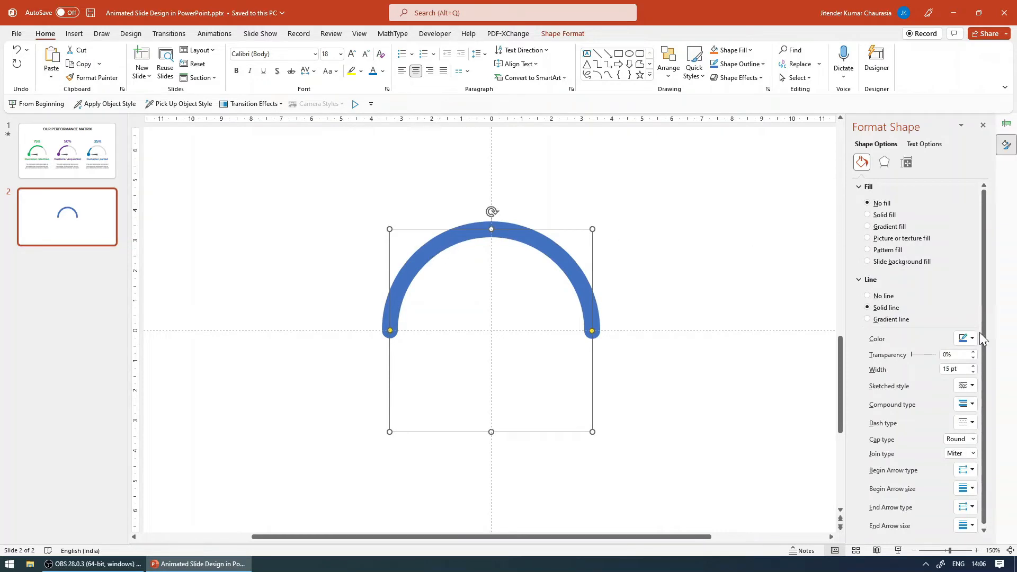
Set the semicircular arc's line color to the light gray shade of white from the theme colors.
click(970, 338)
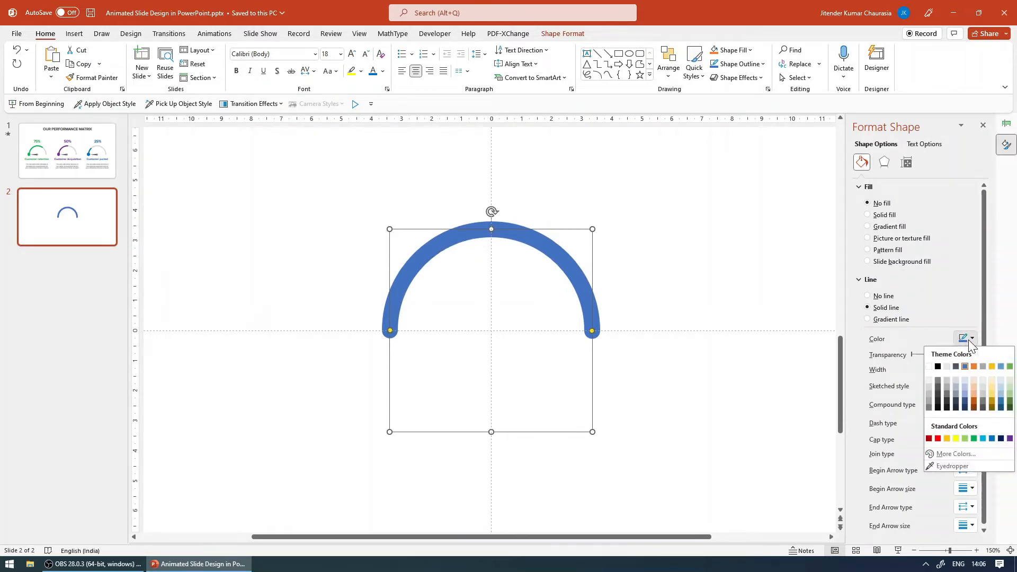
click(930, 386)
click(732, 285)
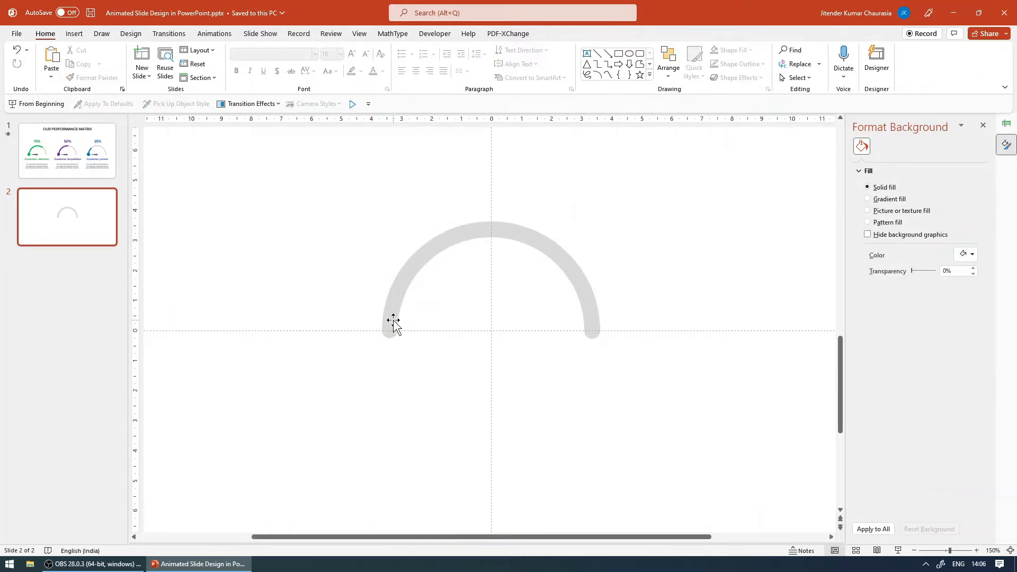
Duplicate the gray arc and move the copy clear of the original, leaving the copy selected.
click(528, 236)
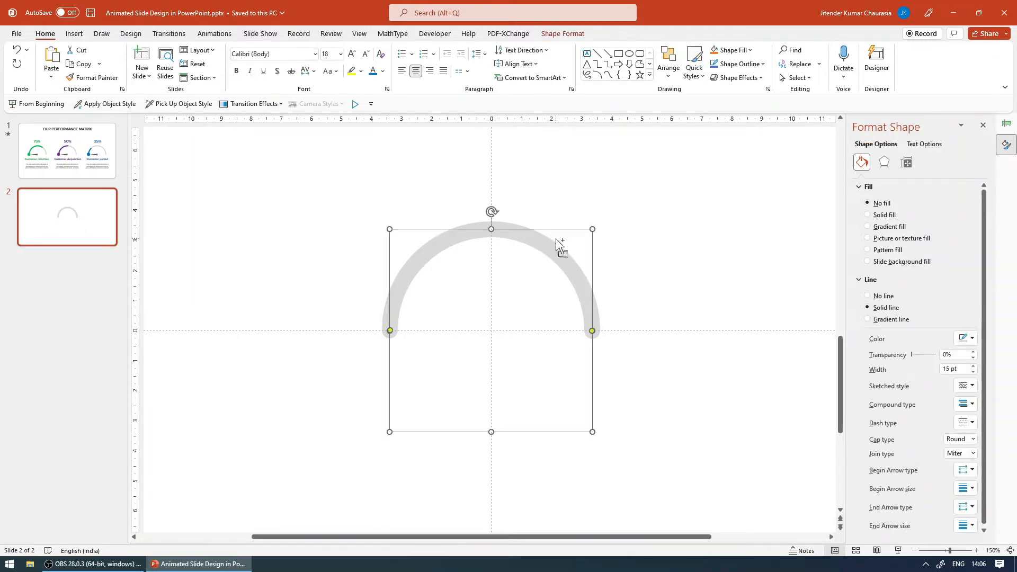
key(ctrl+d)
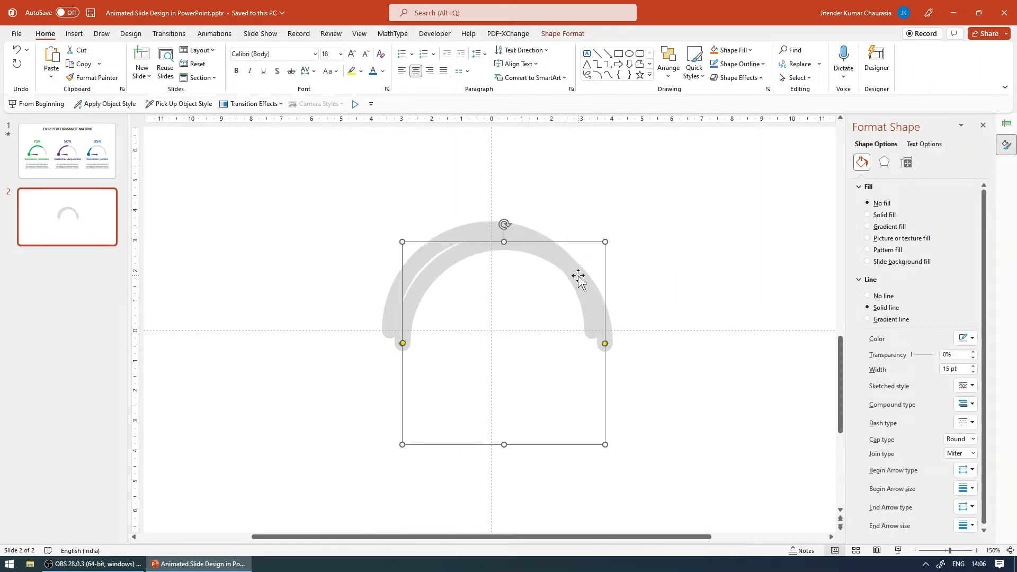
drag(579, 277, 673, 240)
click(734, 244)
click(661, 229)
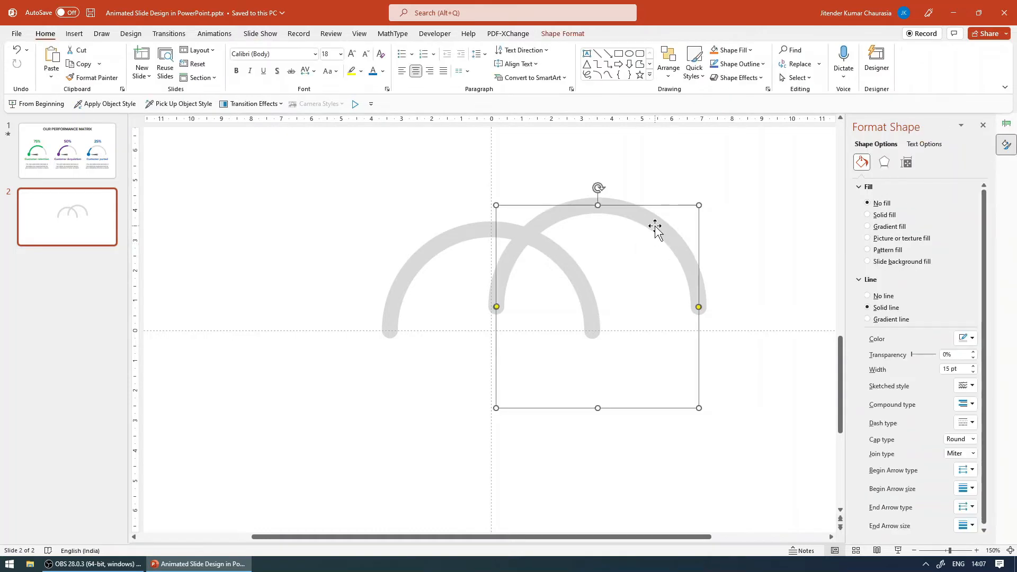
Align the duplicated arc to the slide's horizontal center and vertical middle so it covers the original arc.
click(563, 33)
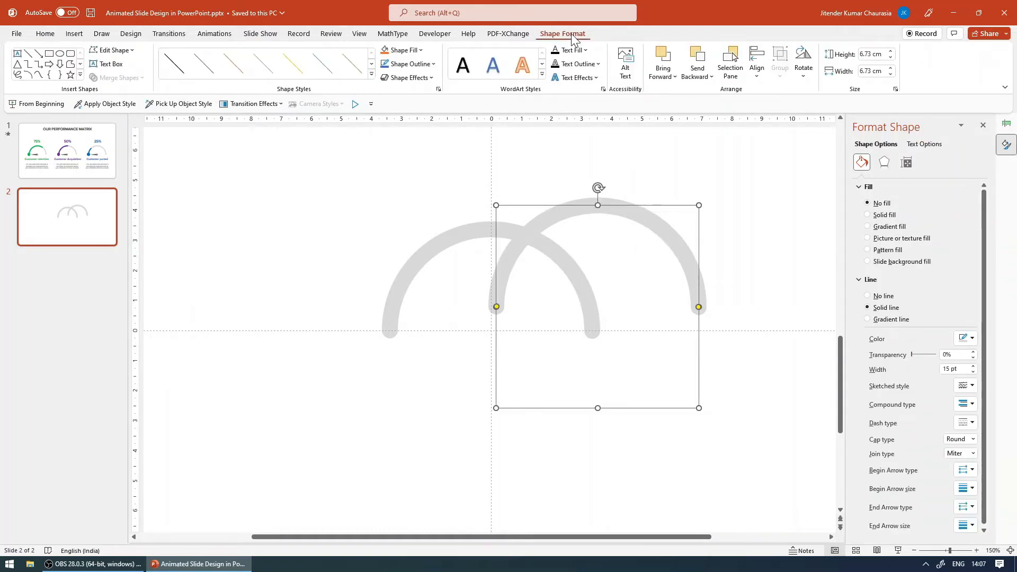
click(757, 62)
click(769, 107)
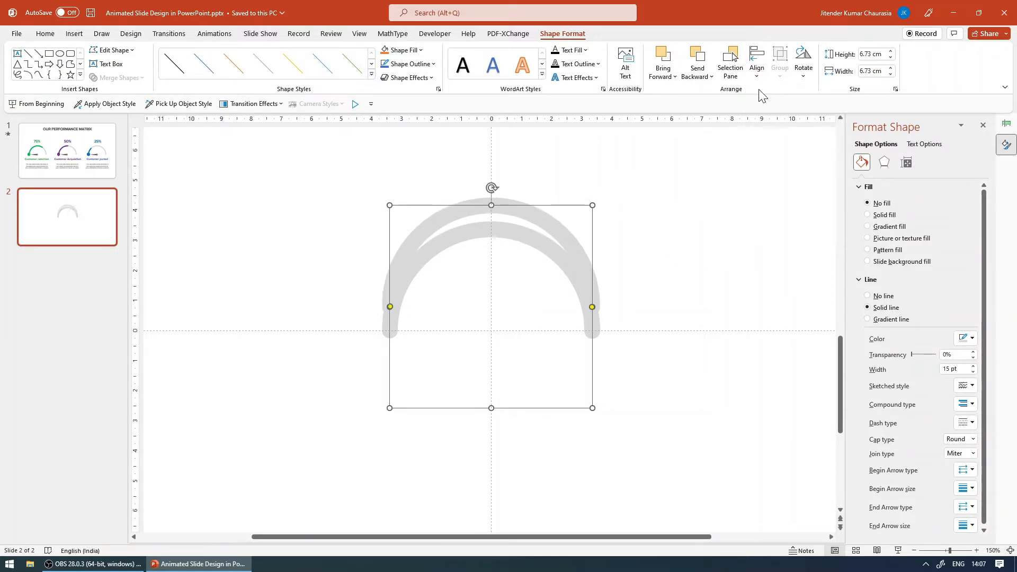
click(756, 76)
click(776, 155)
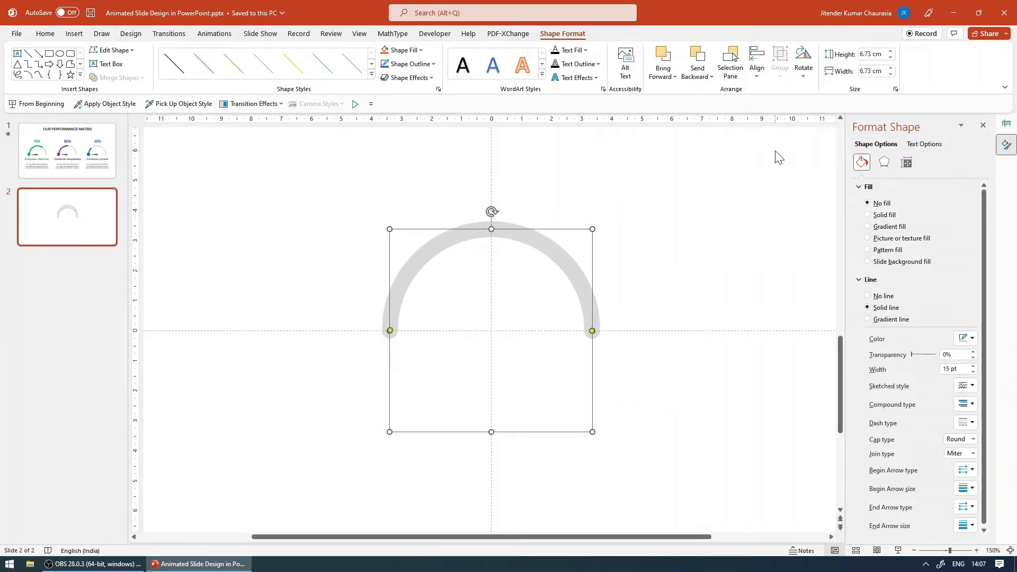
click(657, 233)
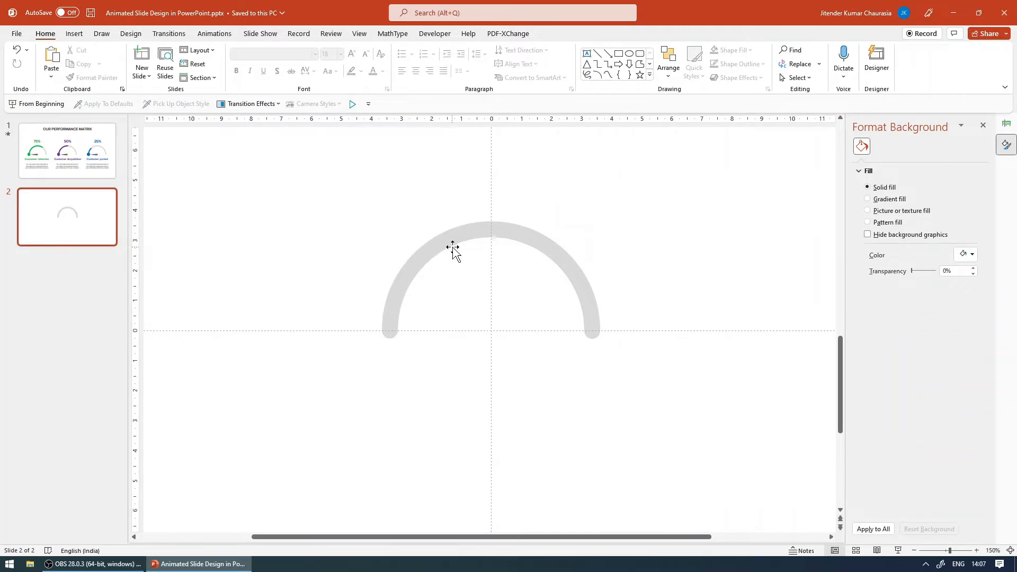
Set the line color of the top arc copy to the standard green.
click(539, 244)
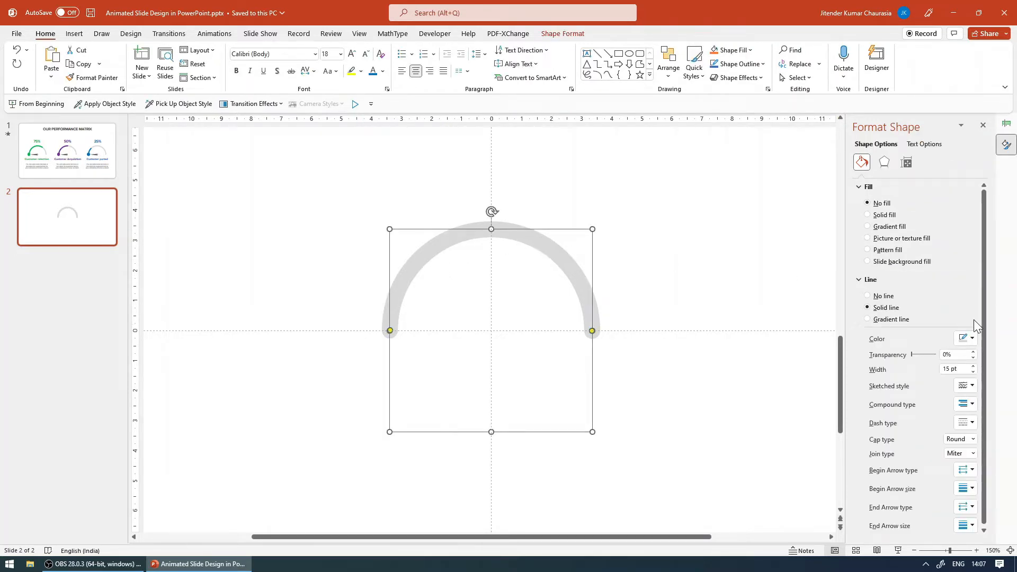
click(973, 338)
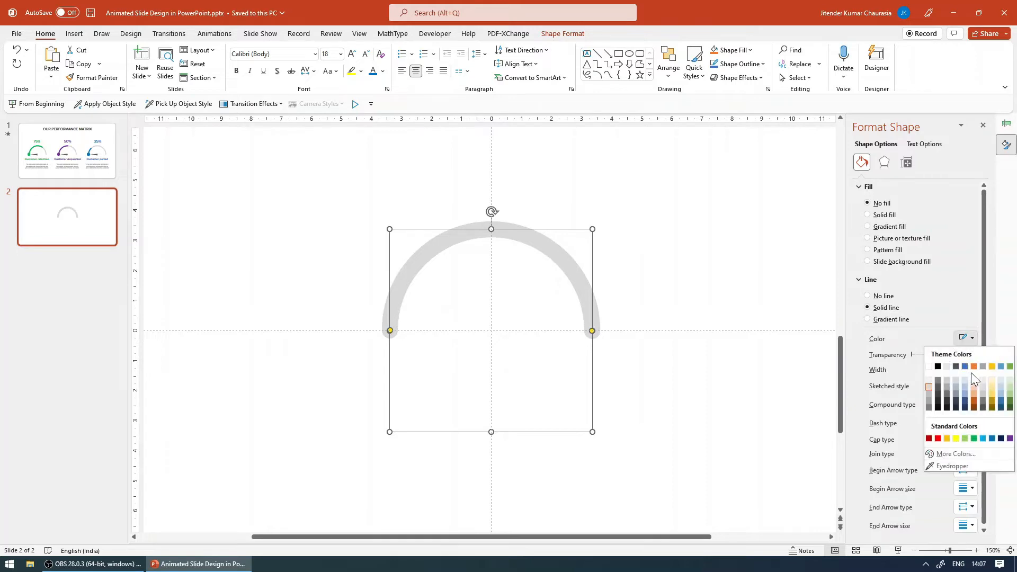
click(974, 439)
click(767, 275)
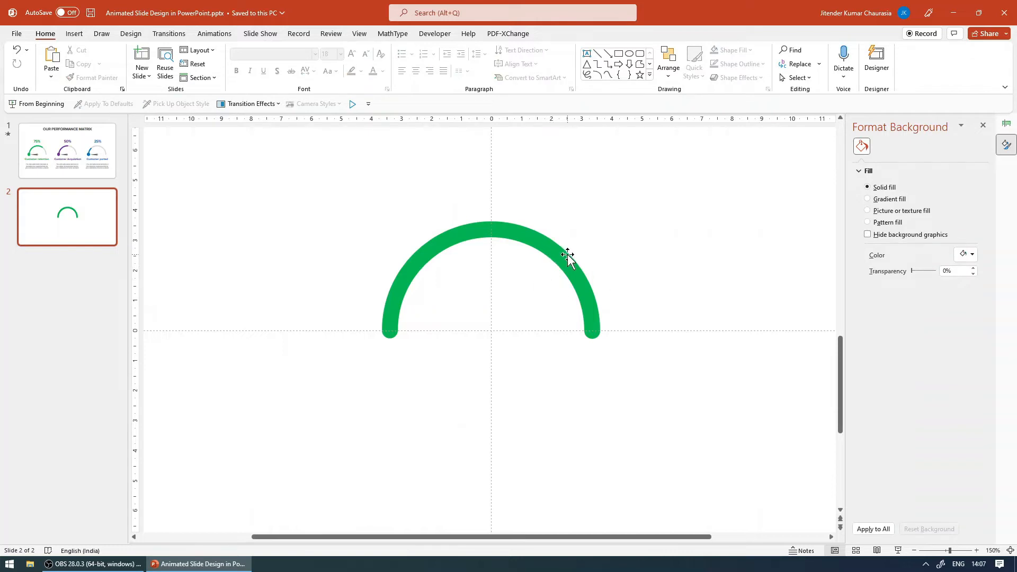
Shorten the green arc so its right end stops at the vertical guide, covering only the left half of the gray arc.
click(573, 275)
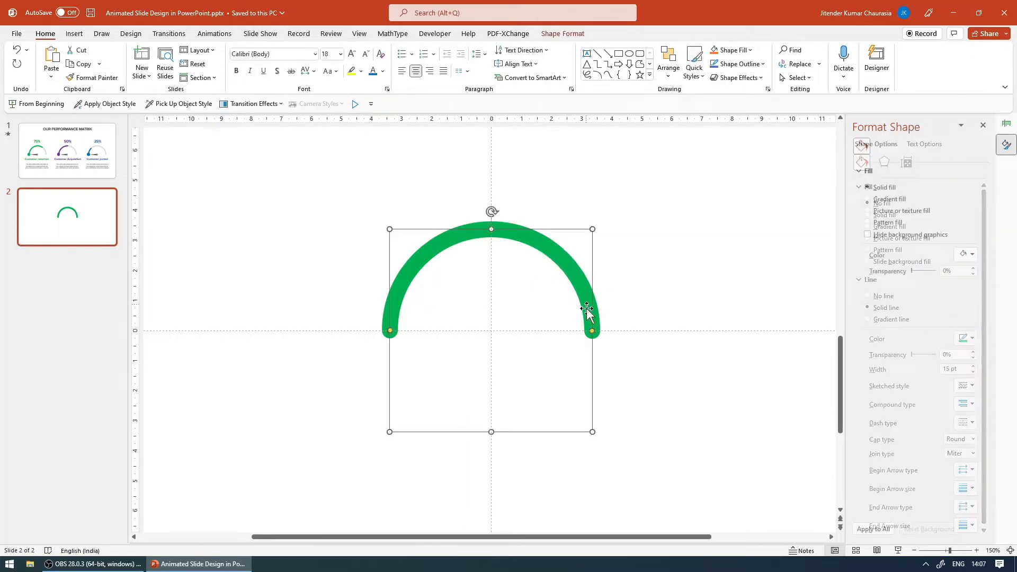
drag(592, 331, 493, 232)
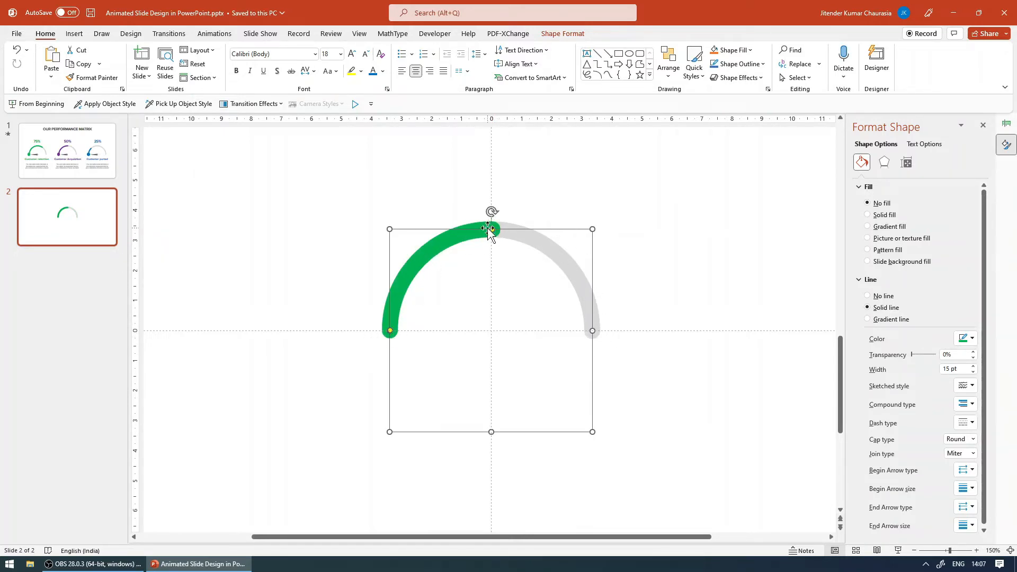
drag(492, 230, 491, 232)
click(565, 211)
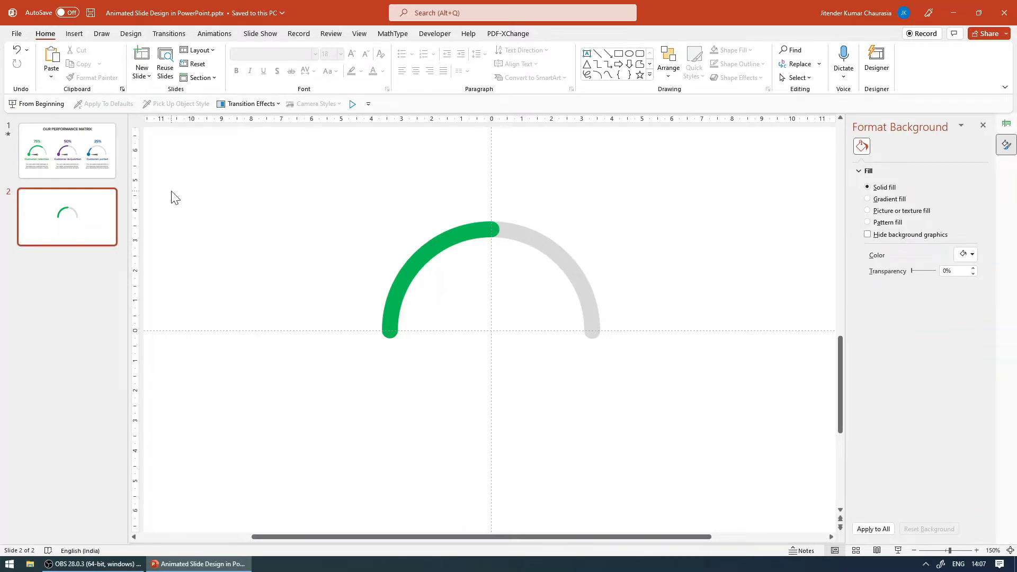
Examine the 75% gauge on slide 1, including its gray track, green end circle and needle shape.
click(68, 151)
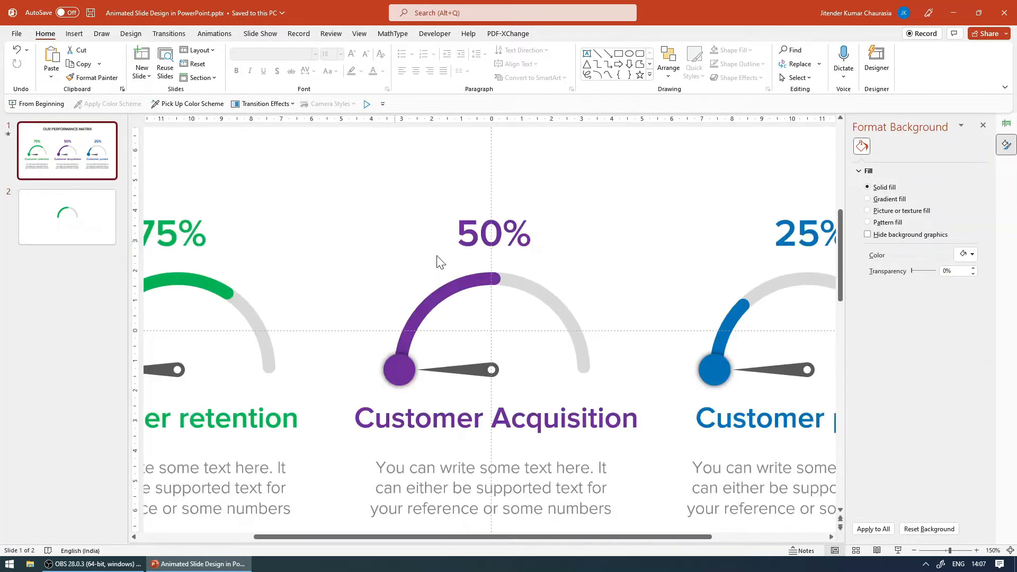
click(204, 278)
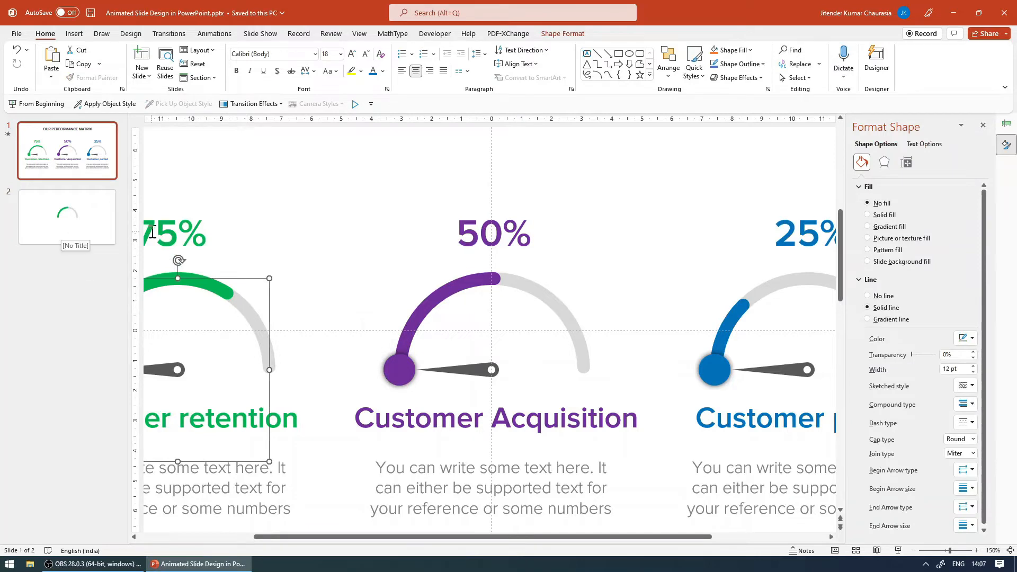
scroll(153, 232, down, 2)
click(116, 216)
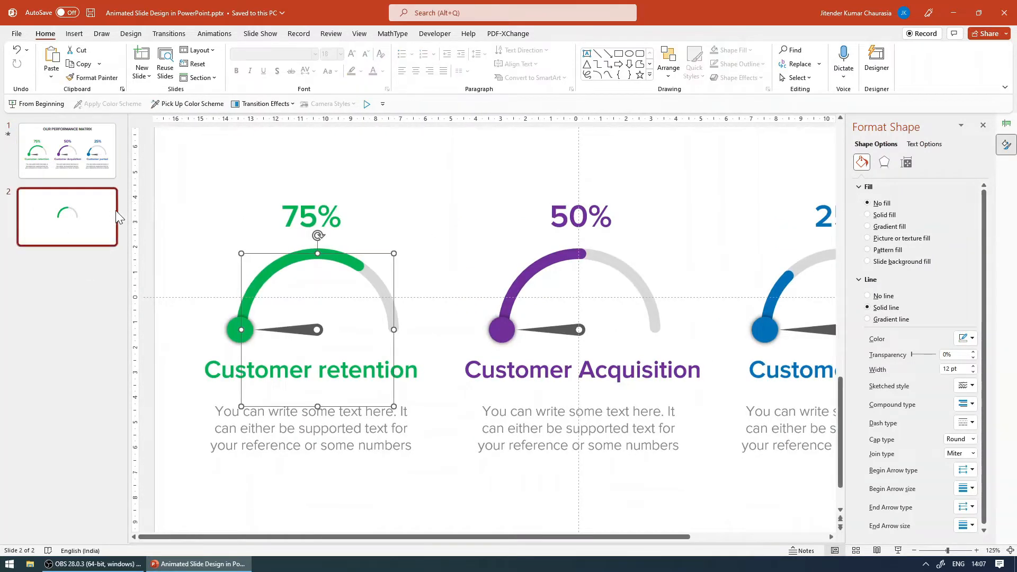
click(63, 144)
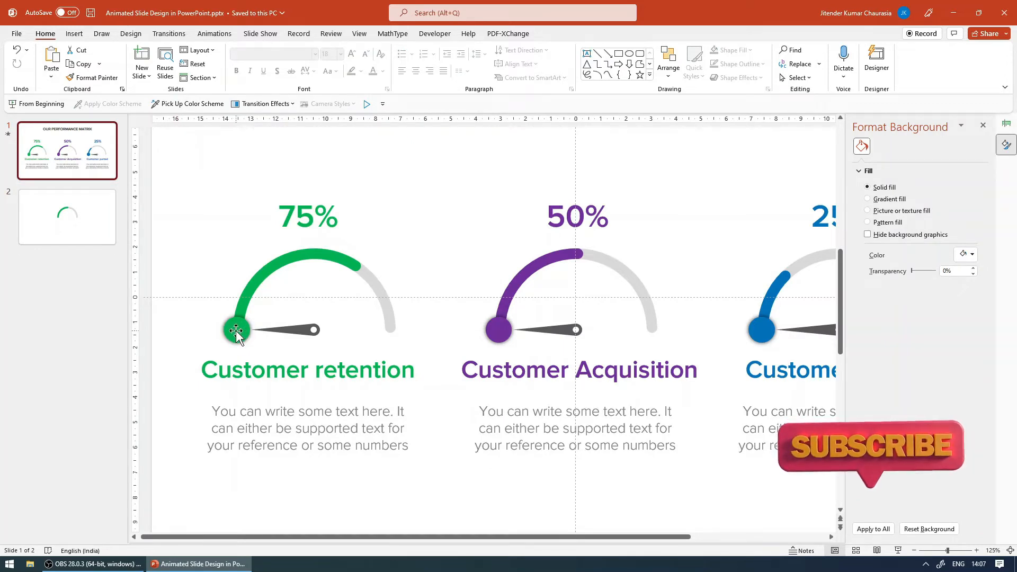
click(305, 329)
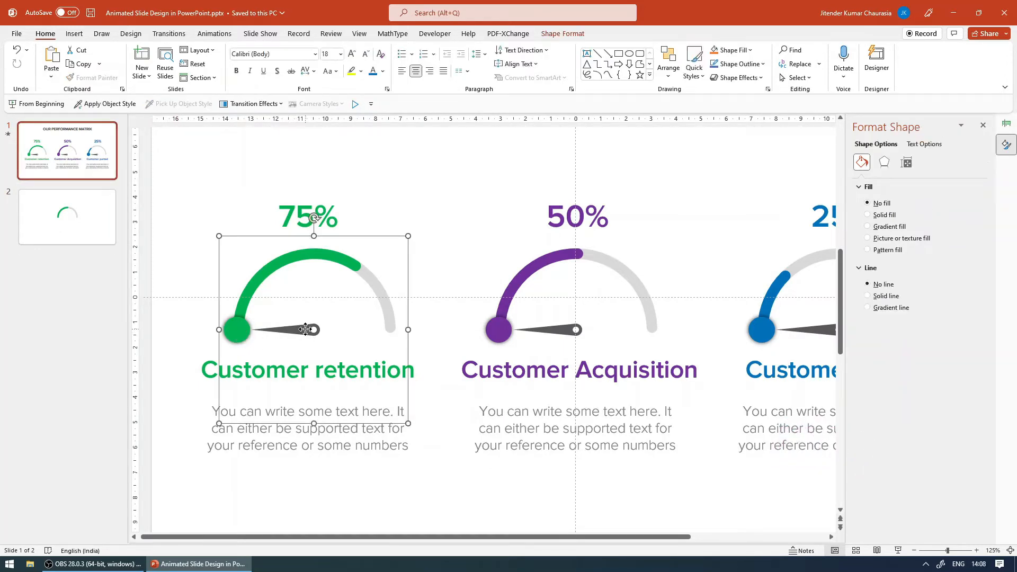
click(306, 329)
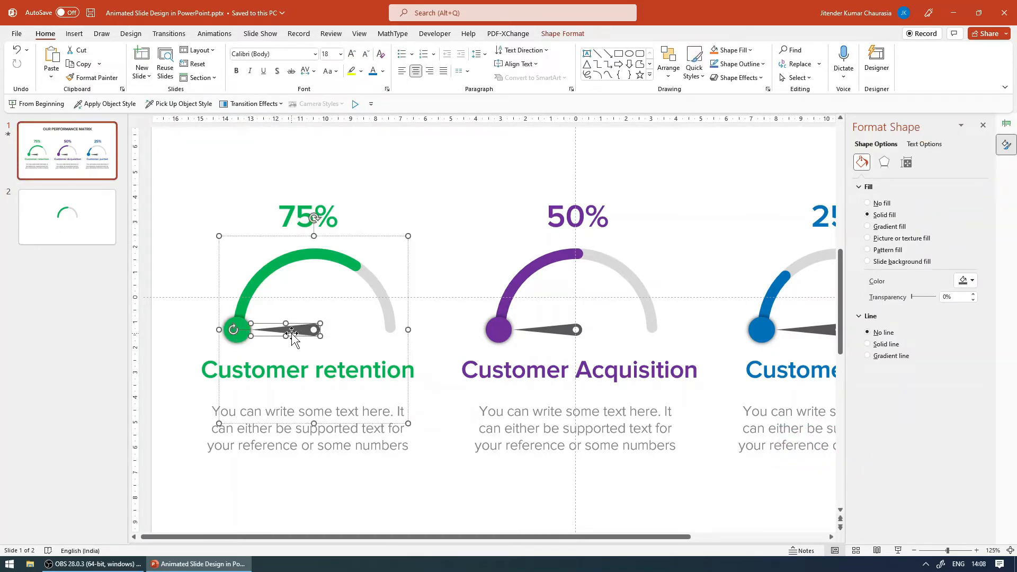
Insert a new blank slide after slide 2.
click(92, 236)
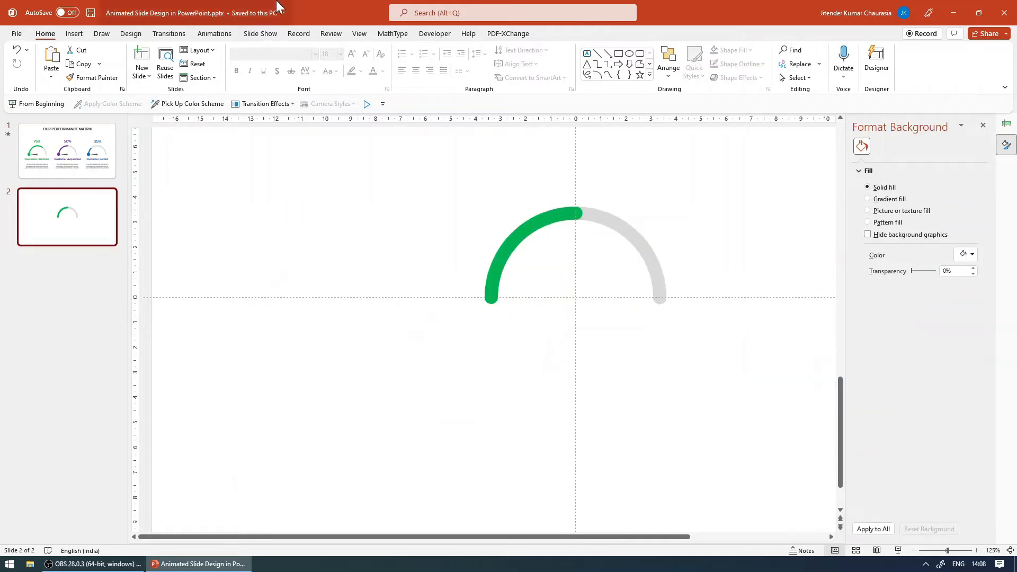
right_click(80, 229)
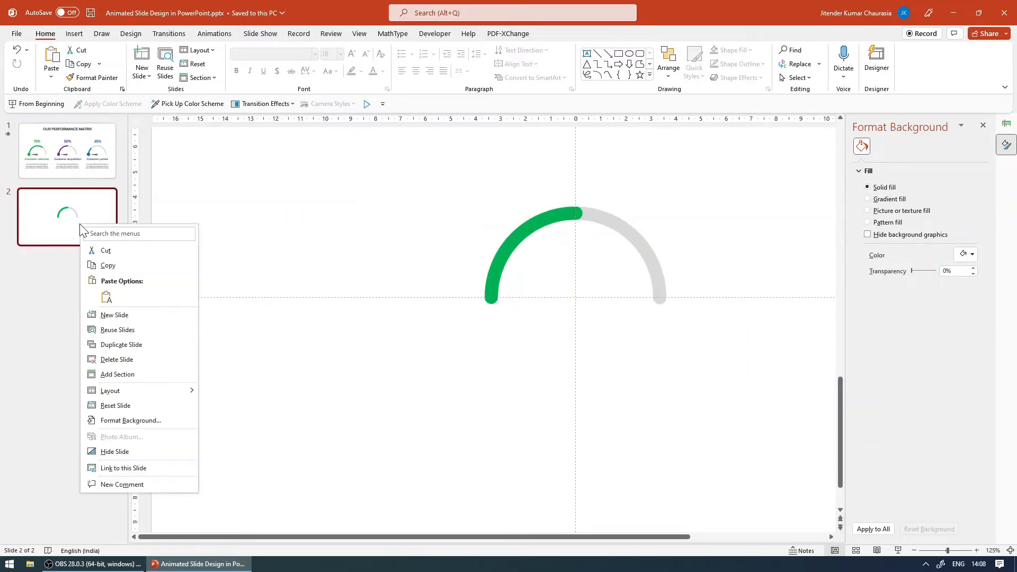
click(124, 314)
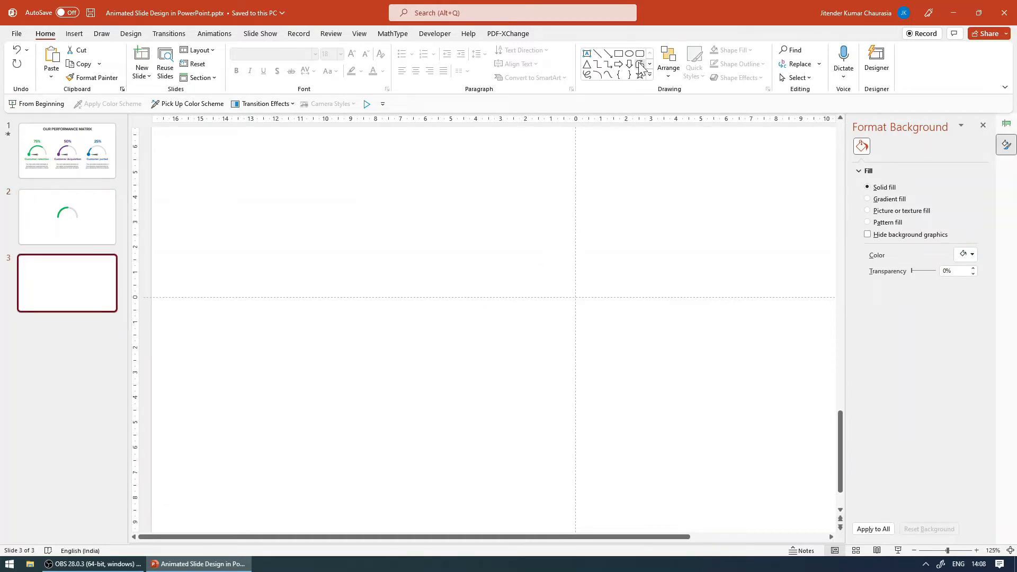
Draw a narrow isosceles triangle about 3.6 cm tall and 0.34 cm wide, with its base on the horizontal guide.
click(650, 76)
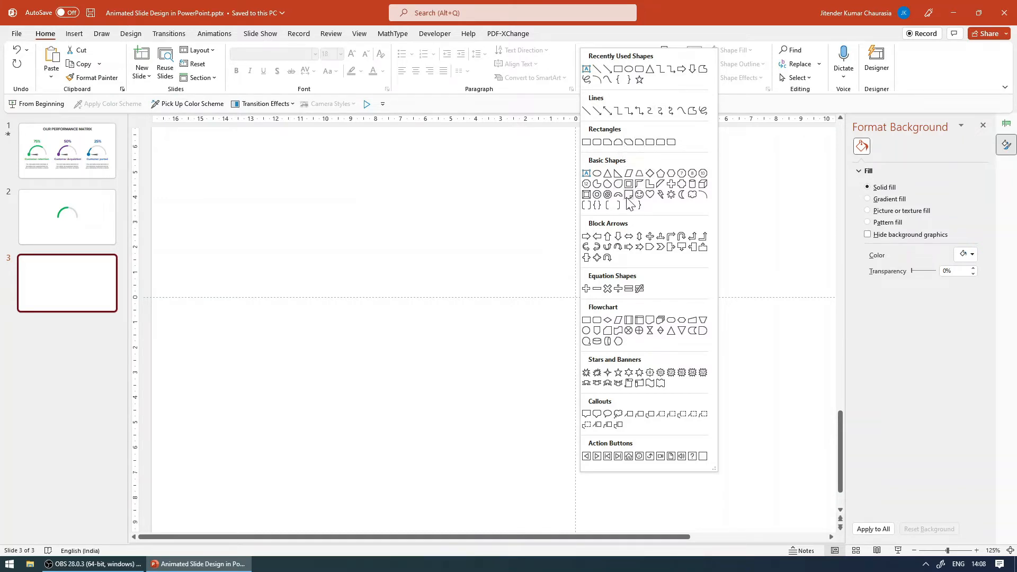
click(608, 174)
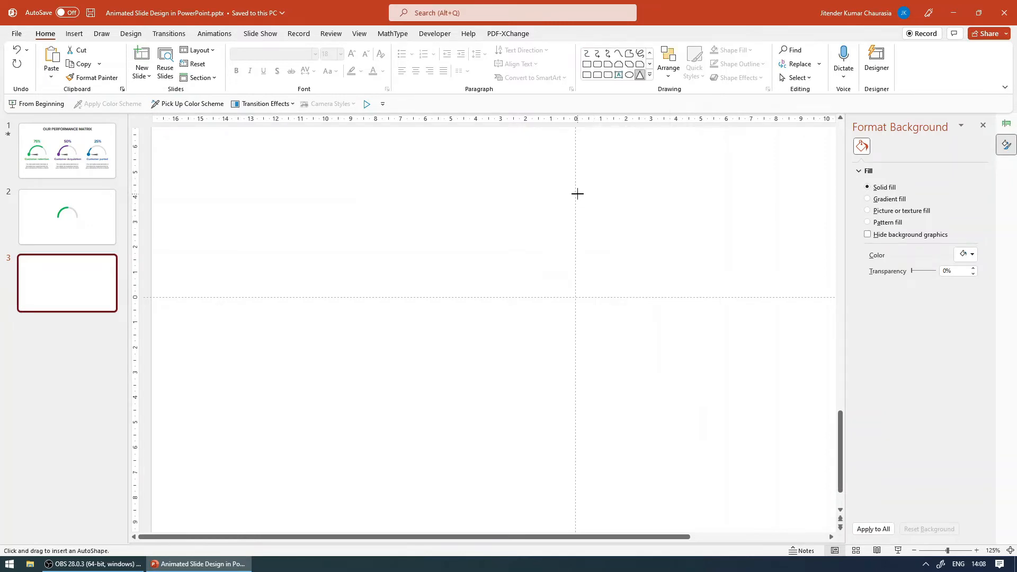
drag(574, 206, 585, 295)
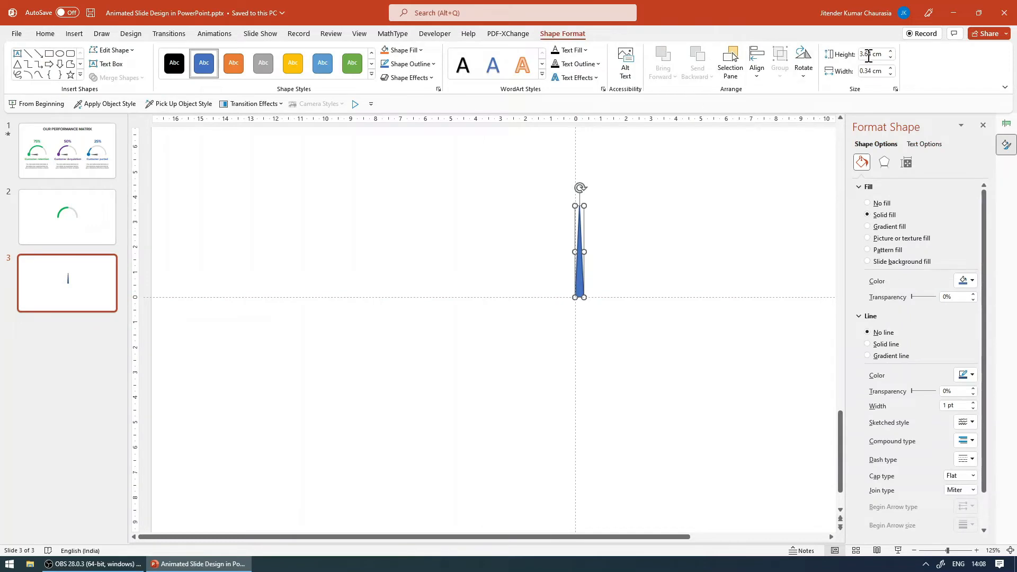
Set the triangle's height to 2.5 cm and width to 0.5 cm, and center its base on the intersection of the guides.
click(886, 54)
text(2.5)
key(Tab)
text(0.5)
key(Return)
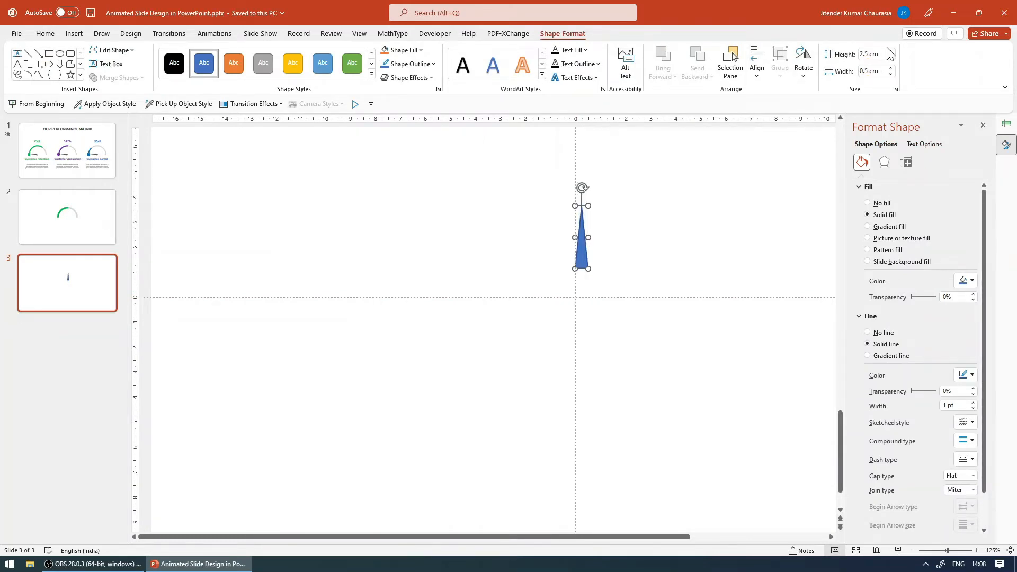
drag(583, 256, 577, 285)
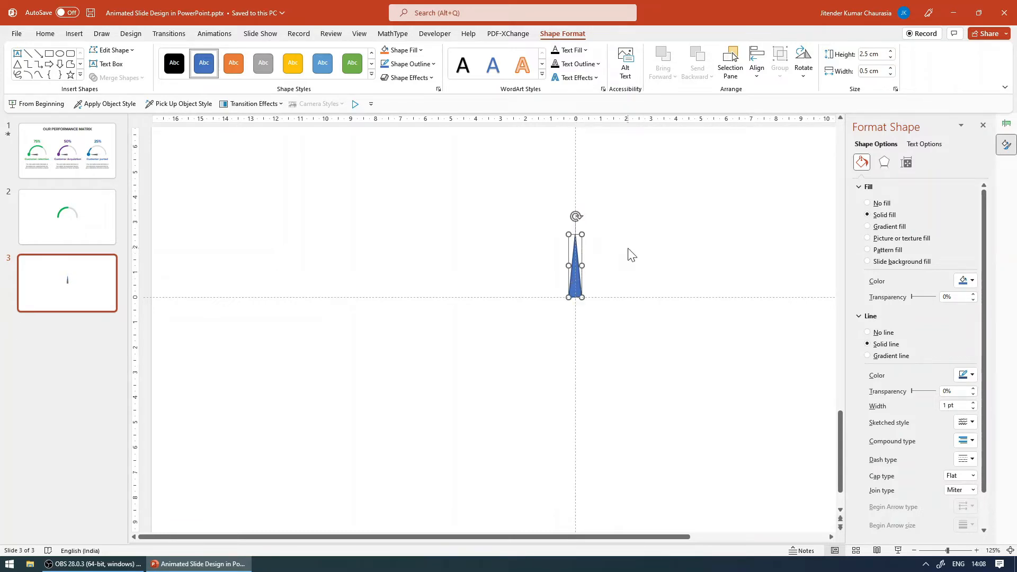
Draw a circle about 1.25 cm in diameter to the left of the triangle, and select the triangle to check its width.
click(60, 55)
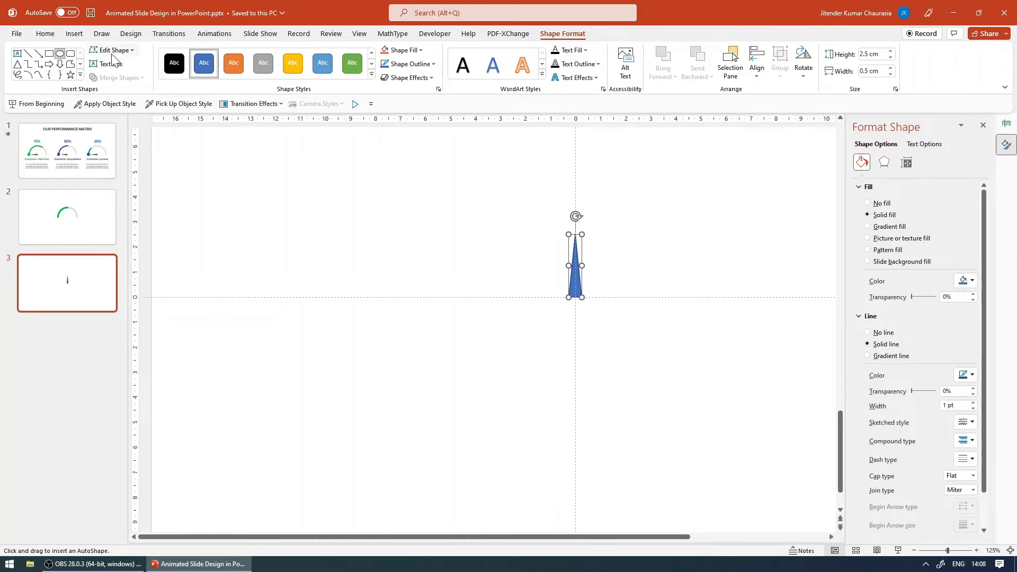
click(75, 34)
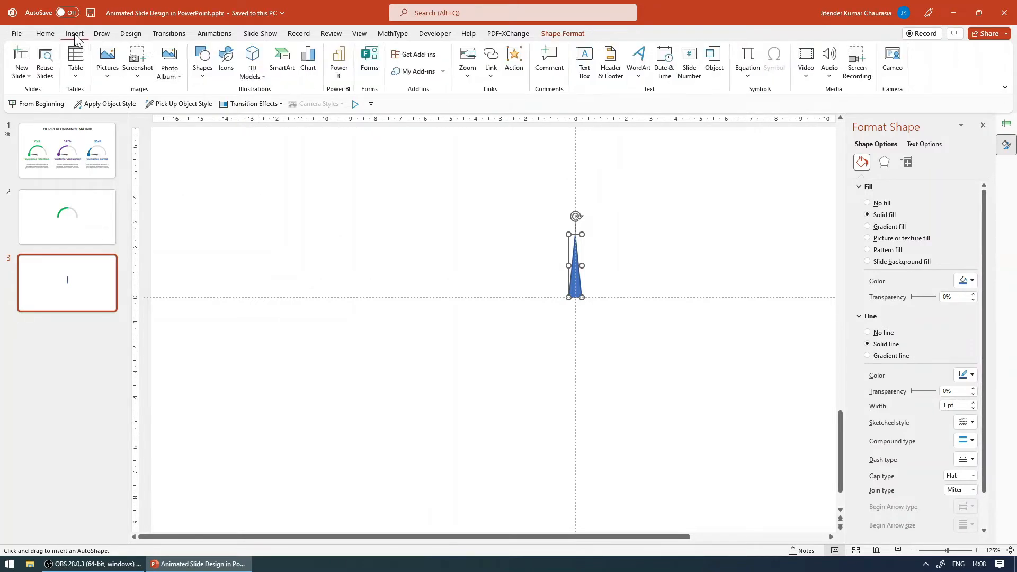
click(202, 61)
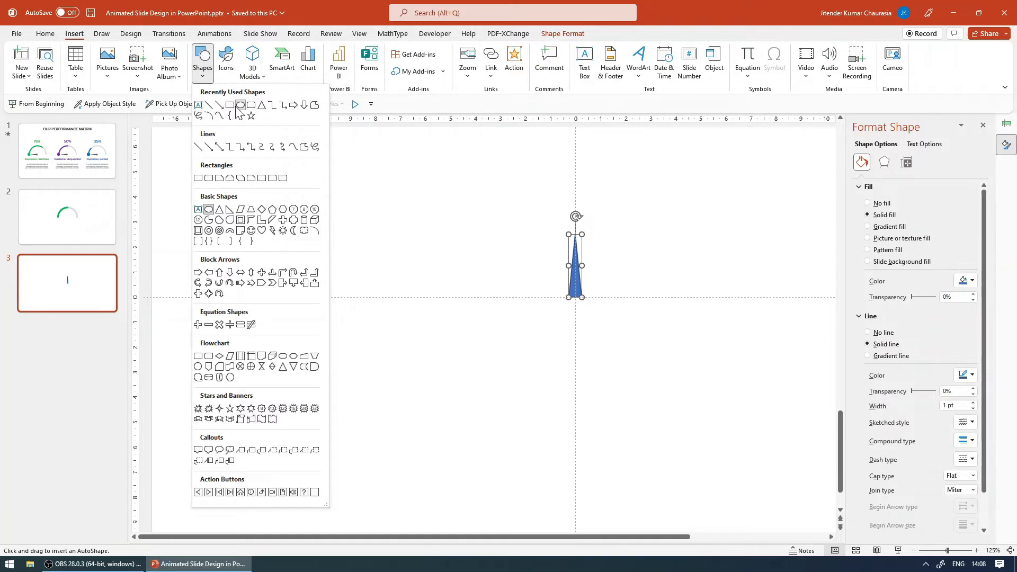
click(240, 107)
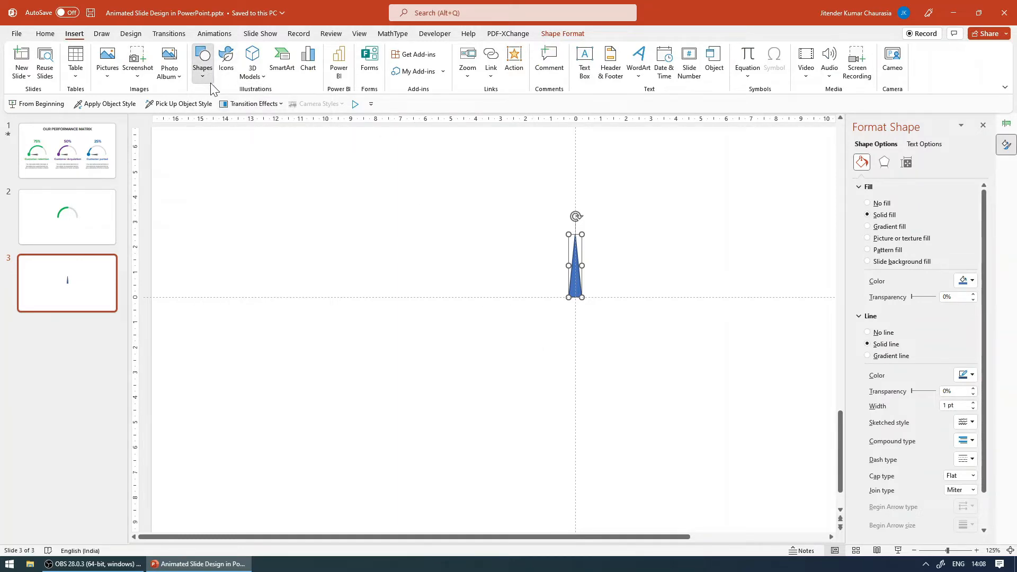
click(202, 66)
click(248, 114)
drag(441, 267, 474, 295)
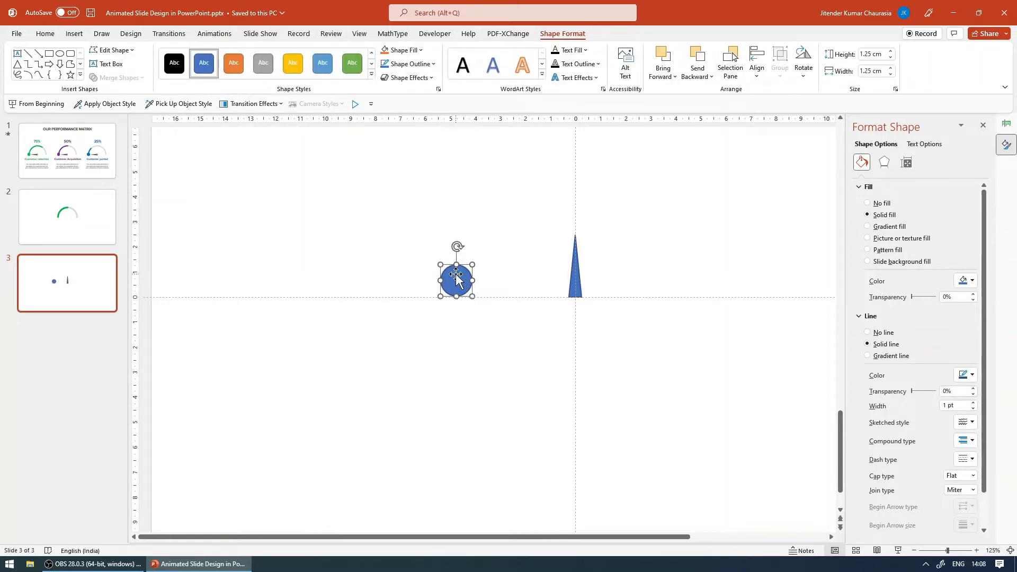
click(578, 284)
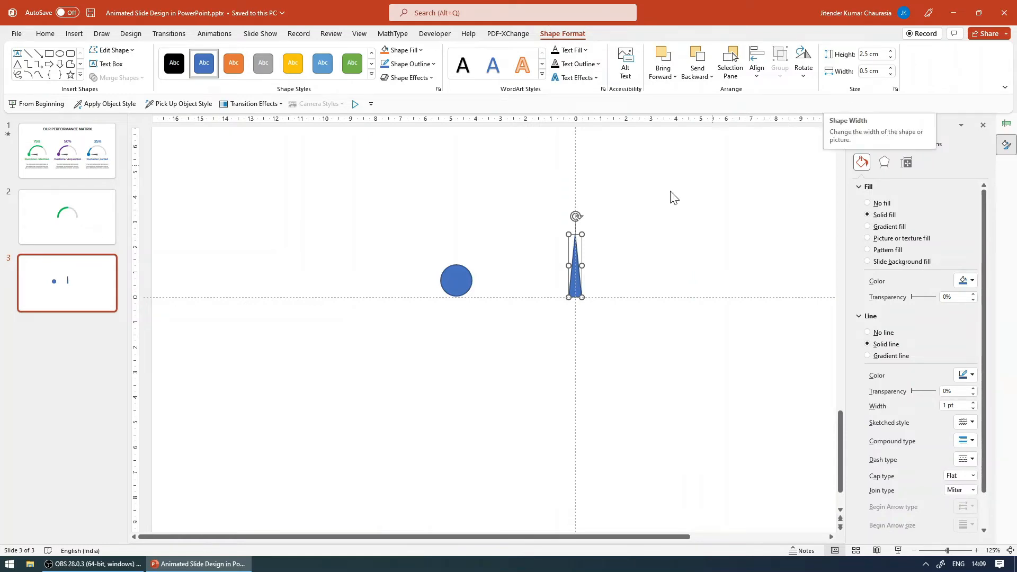
Set the circle's height and width to 0.5 cm and center it on the intersection of the guides, over the triangle's base.
click(456, 280)
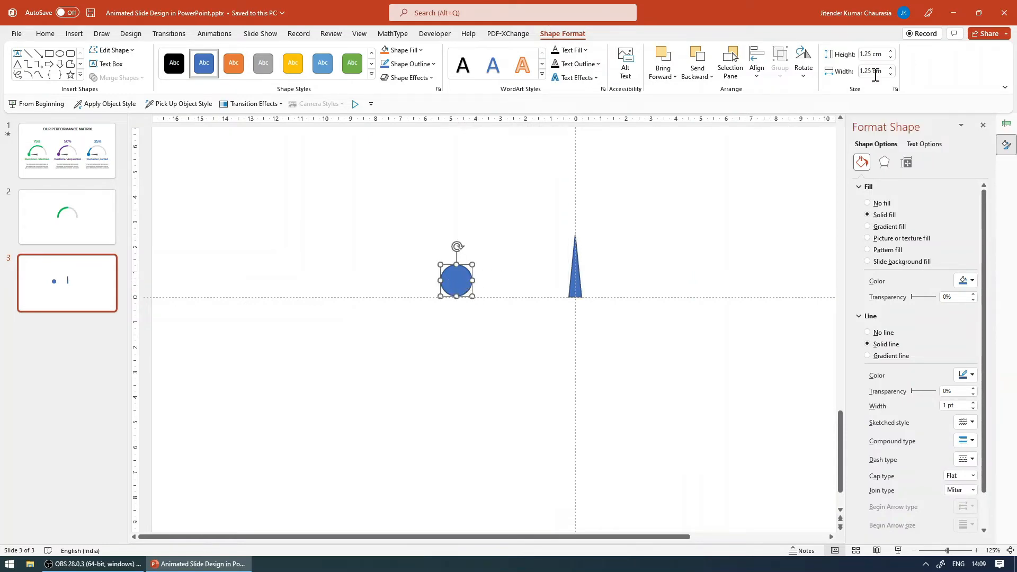
click(880, 54)
text(0.5)
key(Tab)
text(0.5)
key(Return)
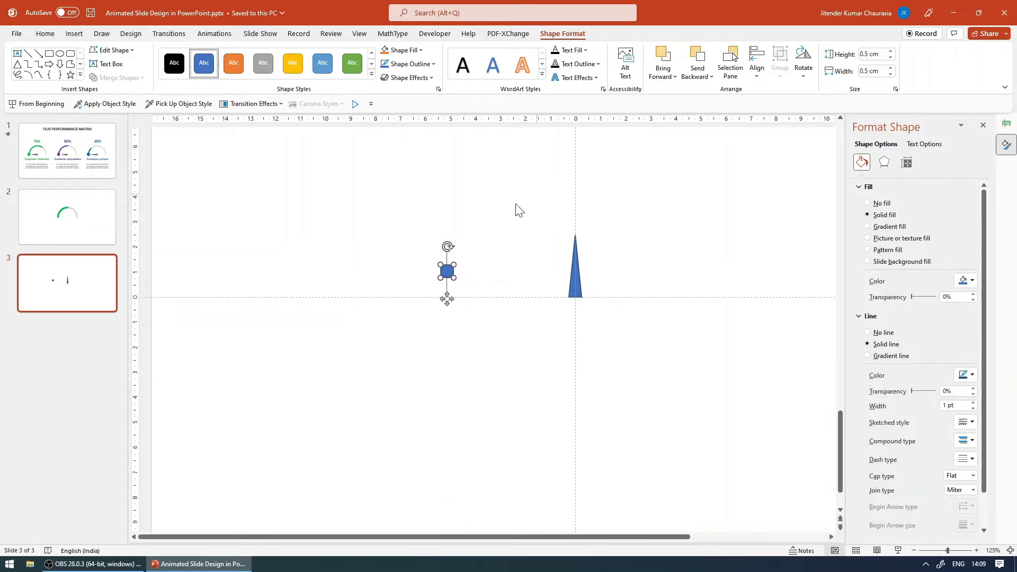
drag(448, 273, 578, 301)
click(611, 345)
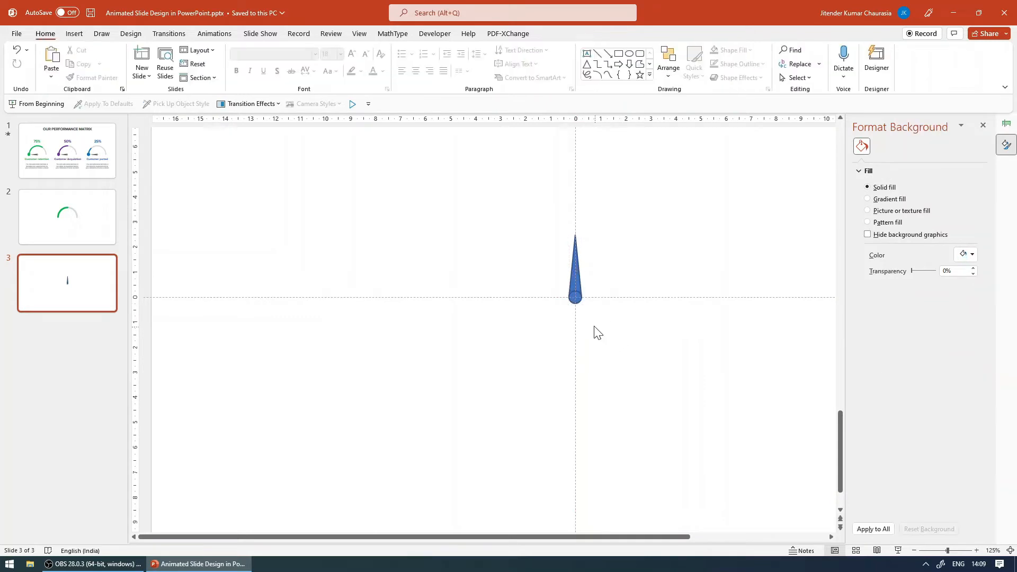
Duplicate the 0.5 cm circle and place the copy beside the triangle, aligned with its tip.
scroll(600, 275, up, 5)
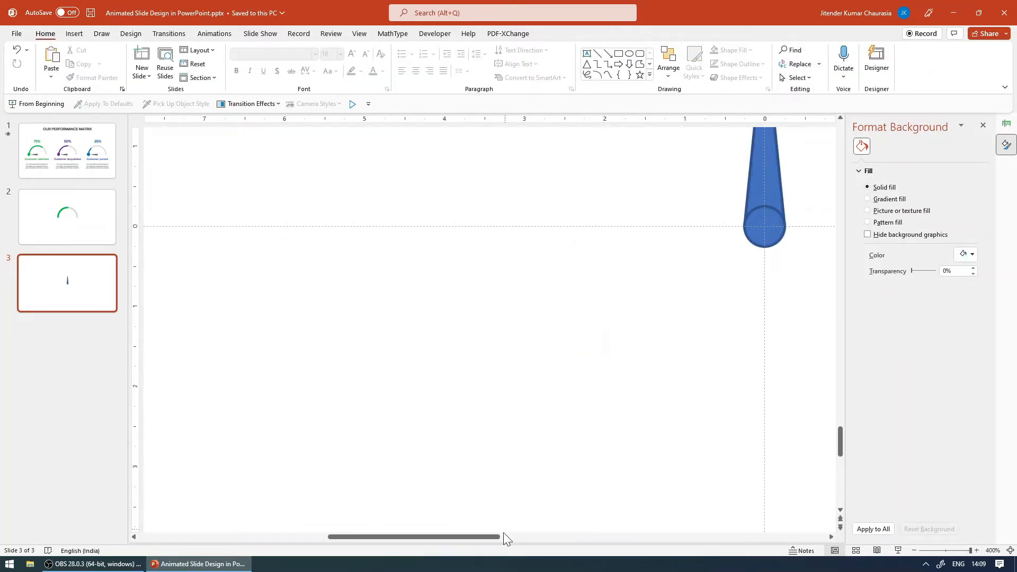
drag(502, 537, 573, 537)
scroll(613, 294, up, 2)
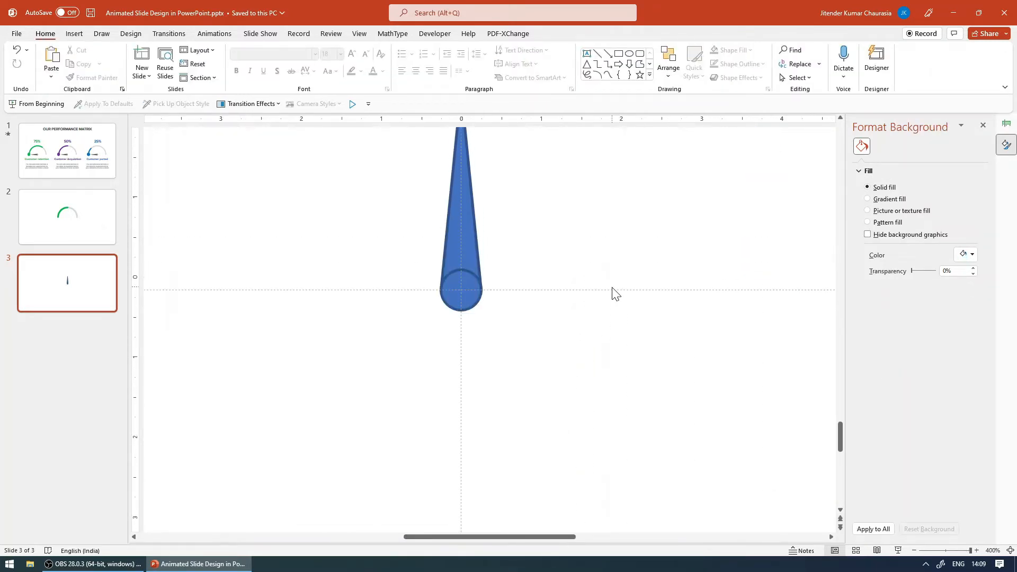
scroll(615, 295, up, 2)
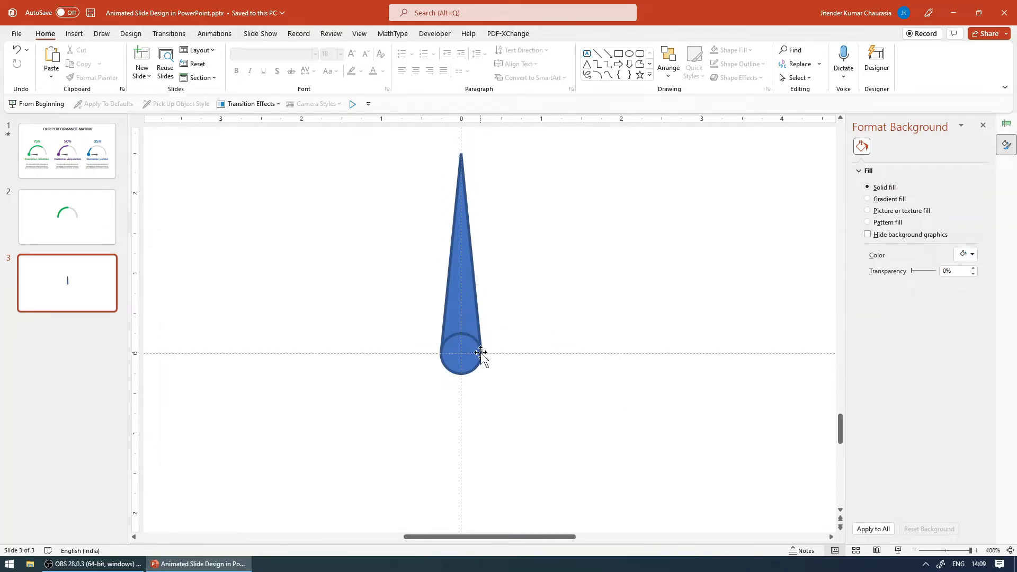
click(482, 353)
key(ctrl+d)
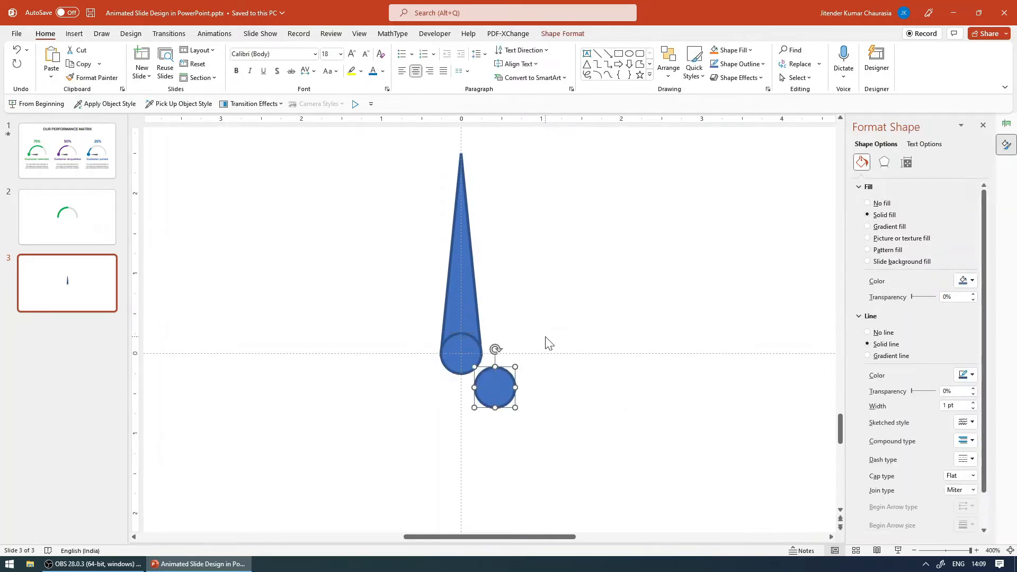
drag(508, 387, 625, 172)
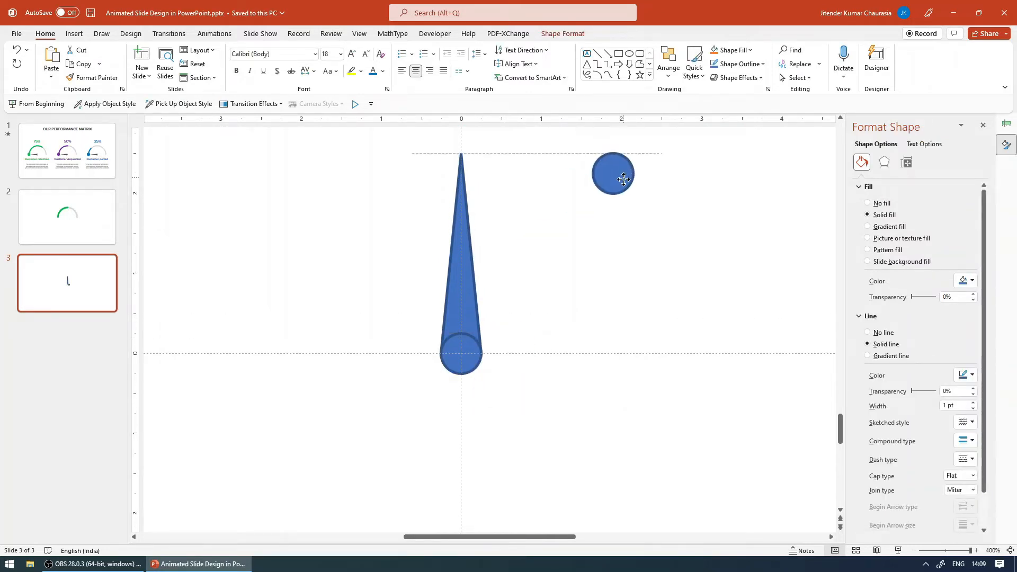
Set the duplicate circle's height and width to 0.2 cm and center it inside the larger circle on the guide intersection.
click(556, 34)
click(872, 54)
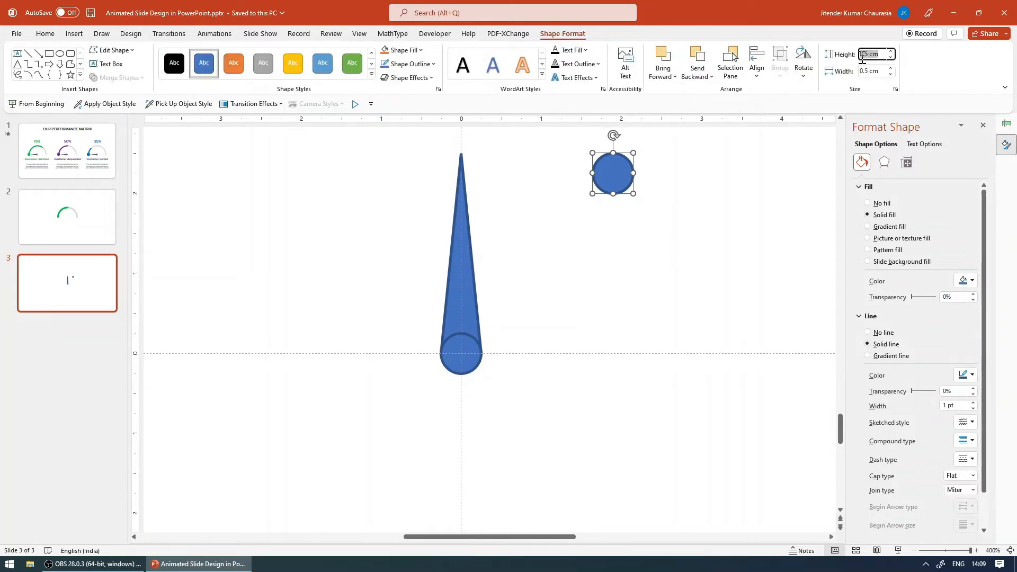
text(0.2)
key(Tab)
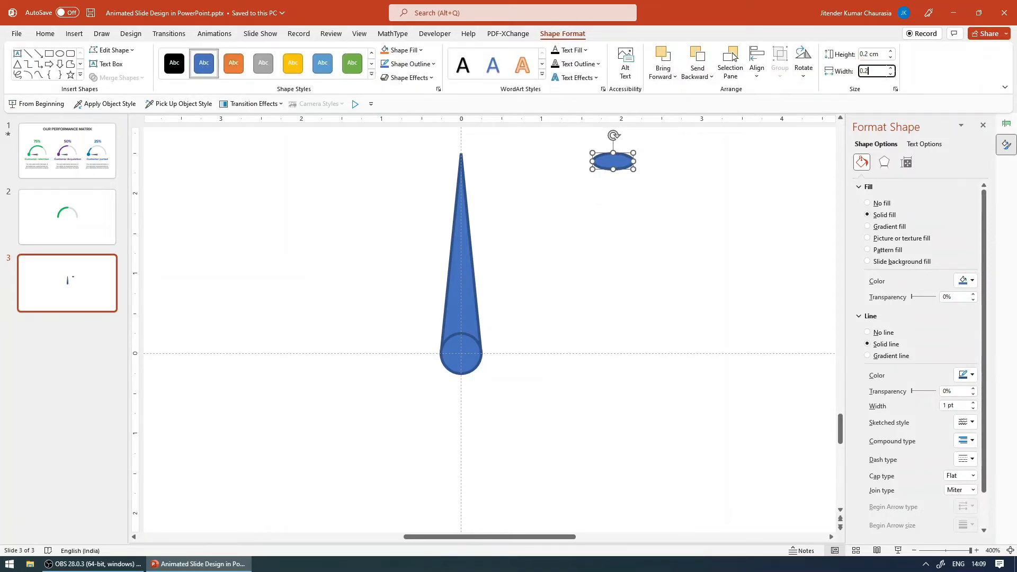
key(Return)
drag(601, 161, 465, 353)
click(535, 323)
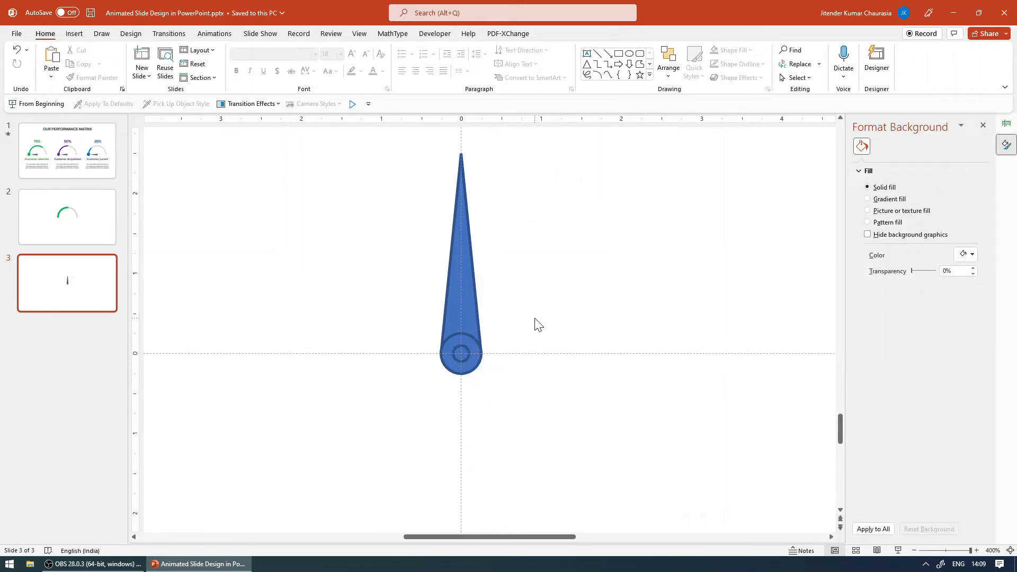
Merge the triangle and the larger circle into one needle shape with Union.
click(473, 265)
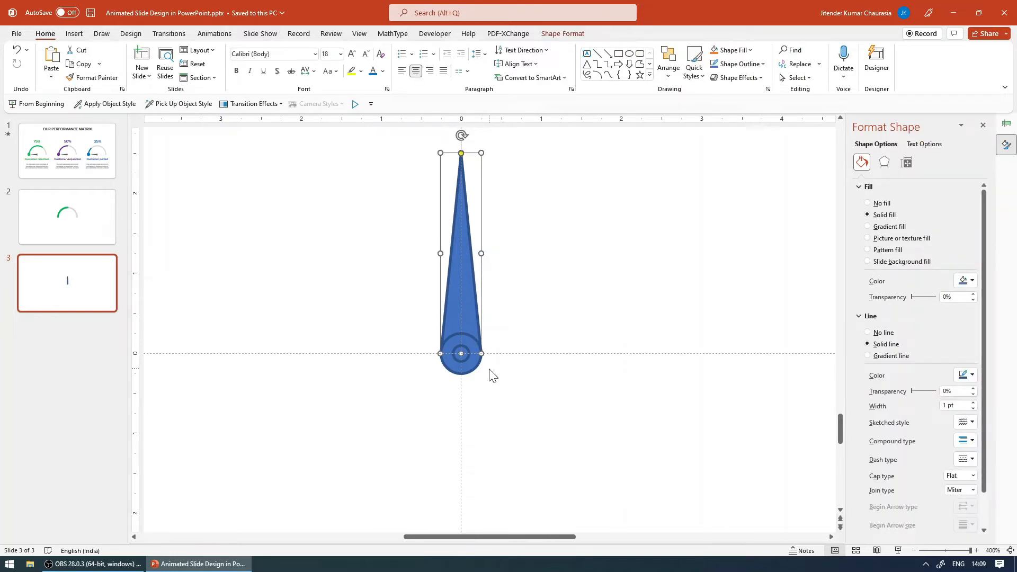
shift+click(473, 371)
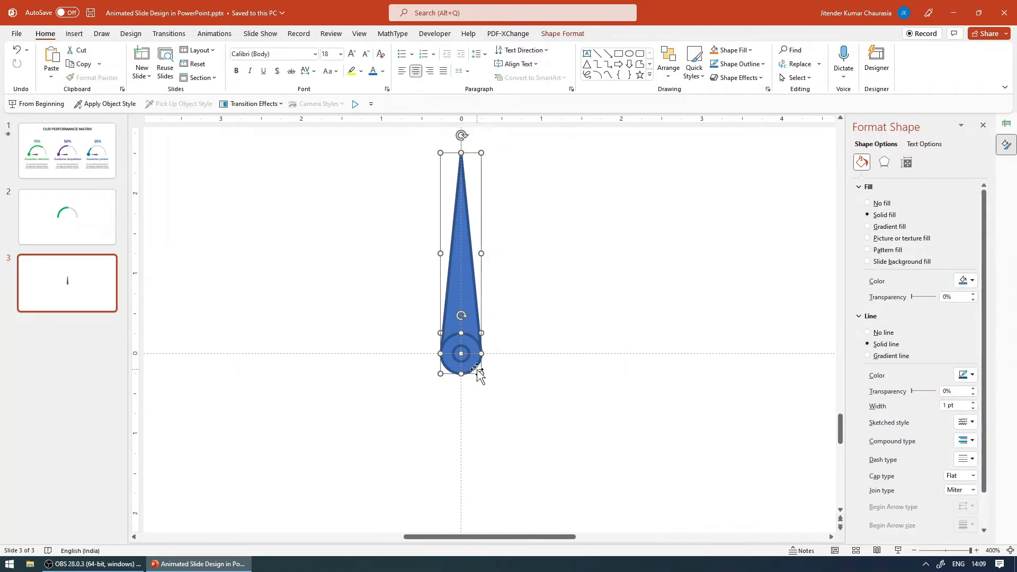
click(567, 35)
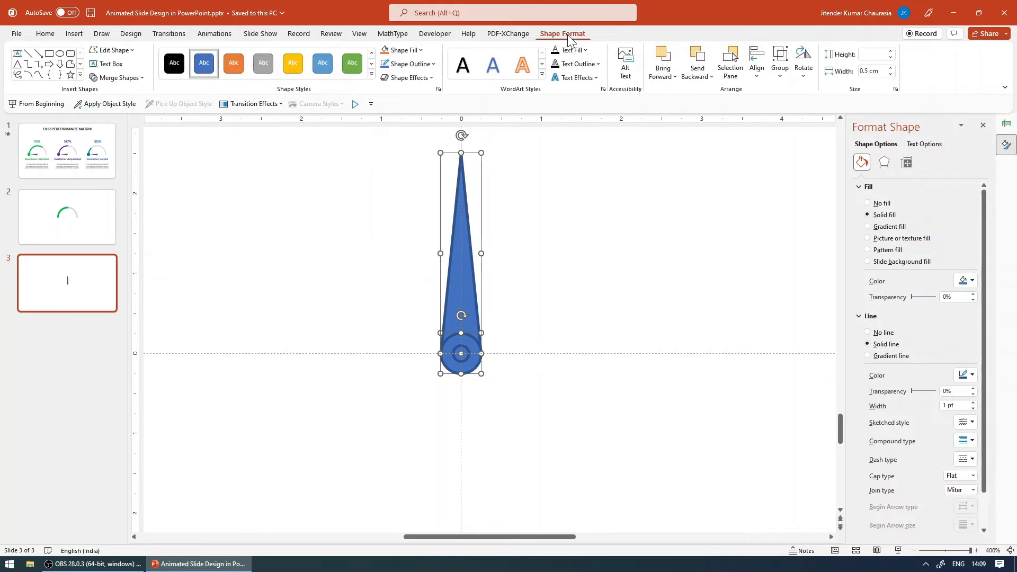
click(119, 78)
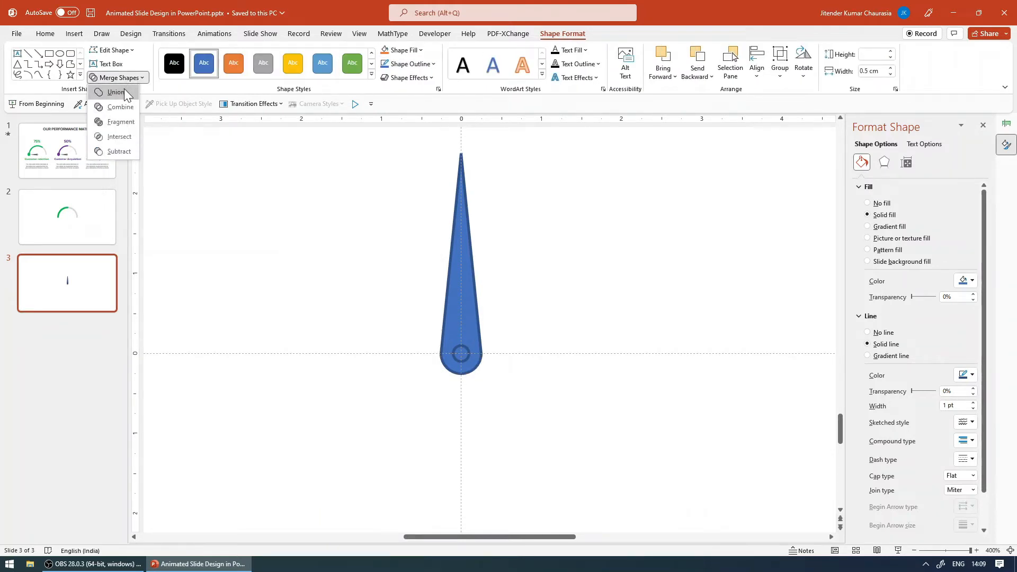
click(126, 91)
drag(481, 339, 586, 329)
key(ctrl+z)
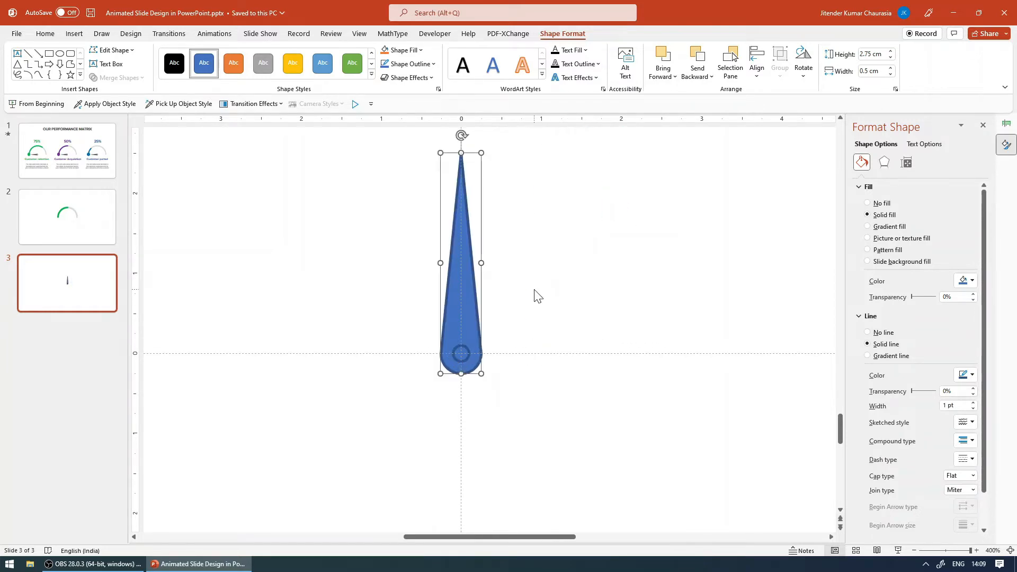
click(537, 295)
Subtract the small 0.2 cm circle from the needle shape to cut a hole in its base.
click(445, 301)
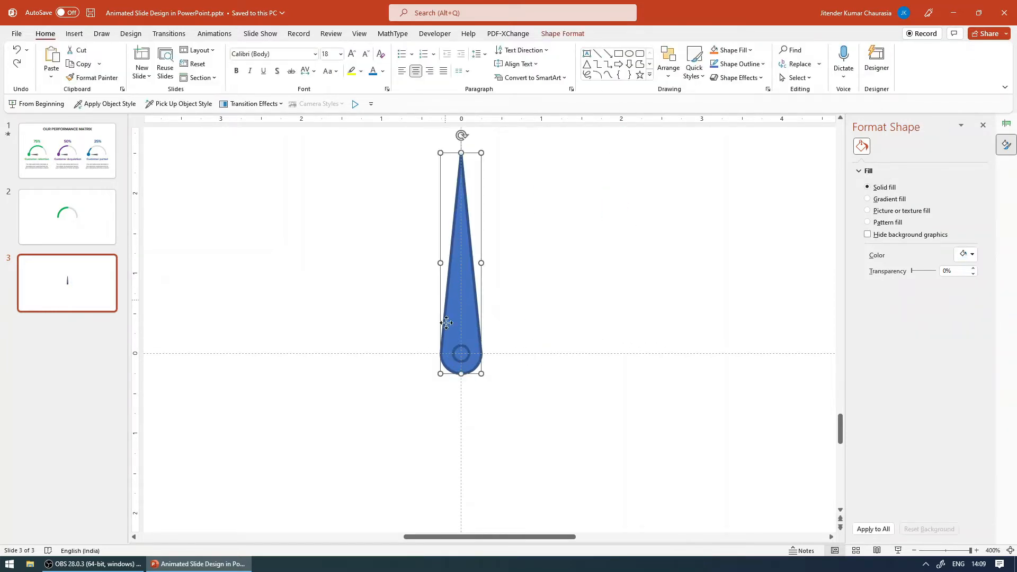
shift+click(465, 355)
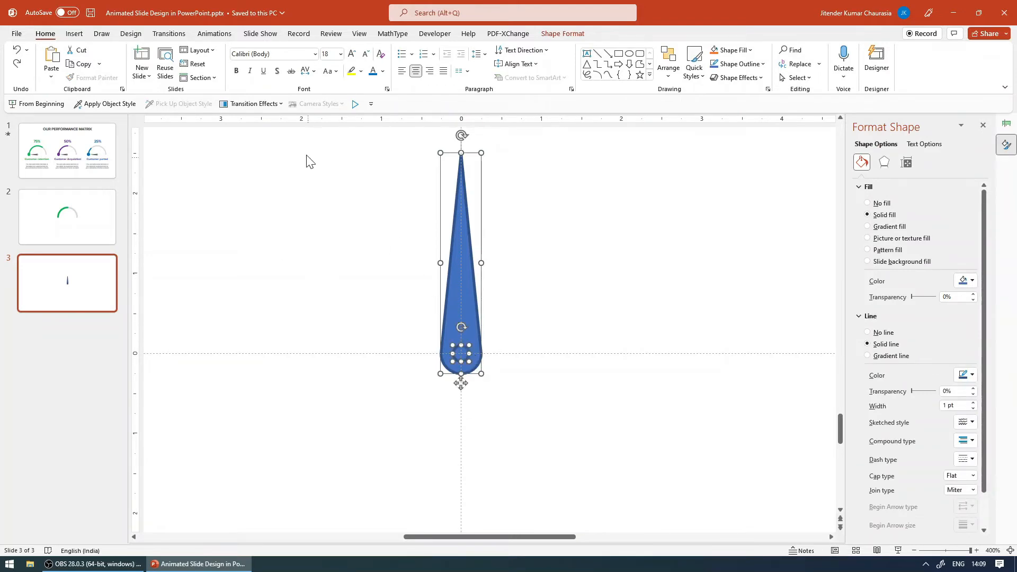
click(563, 34)
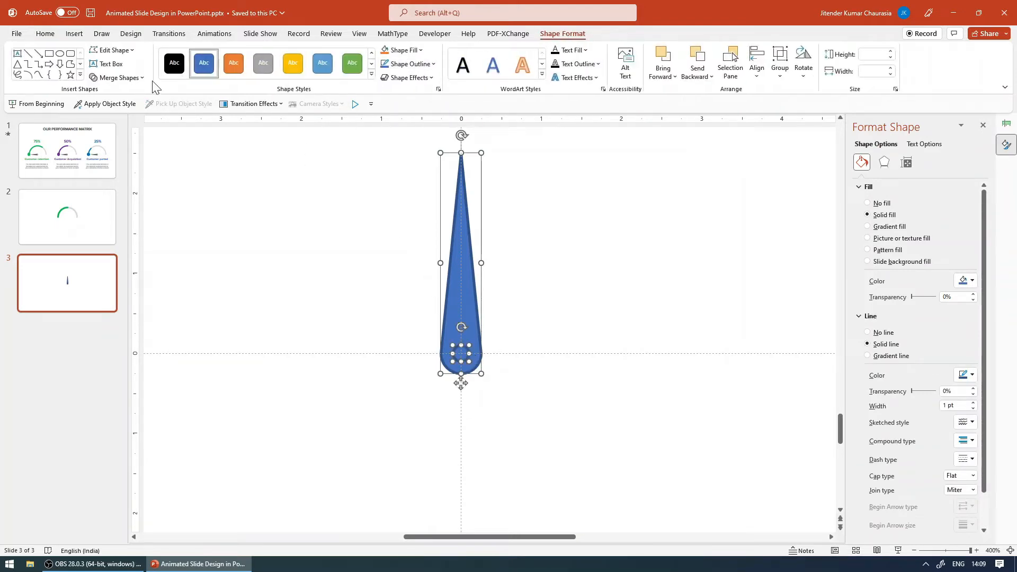
click(115, 78)
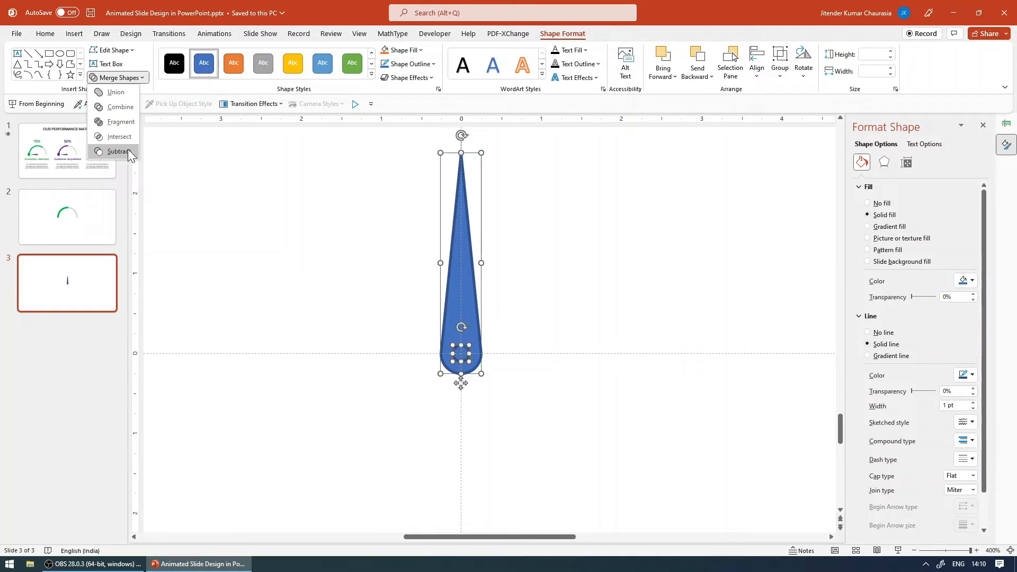
click(125, 149)
click(398, 252)
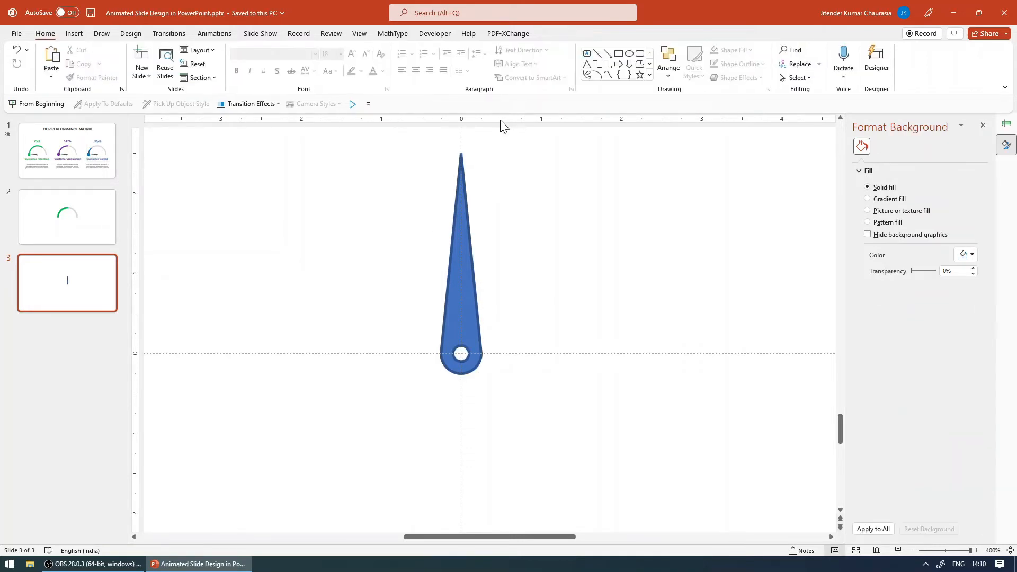
Cut the needle from slide 3 and paste it into the gauge on slide 2.
click(476, 324)
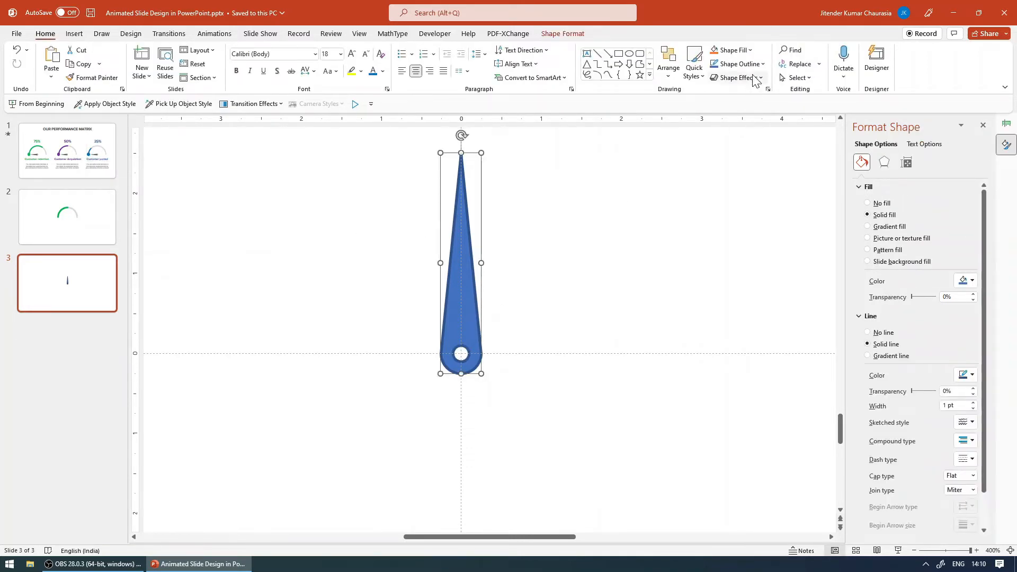
key(Delete)
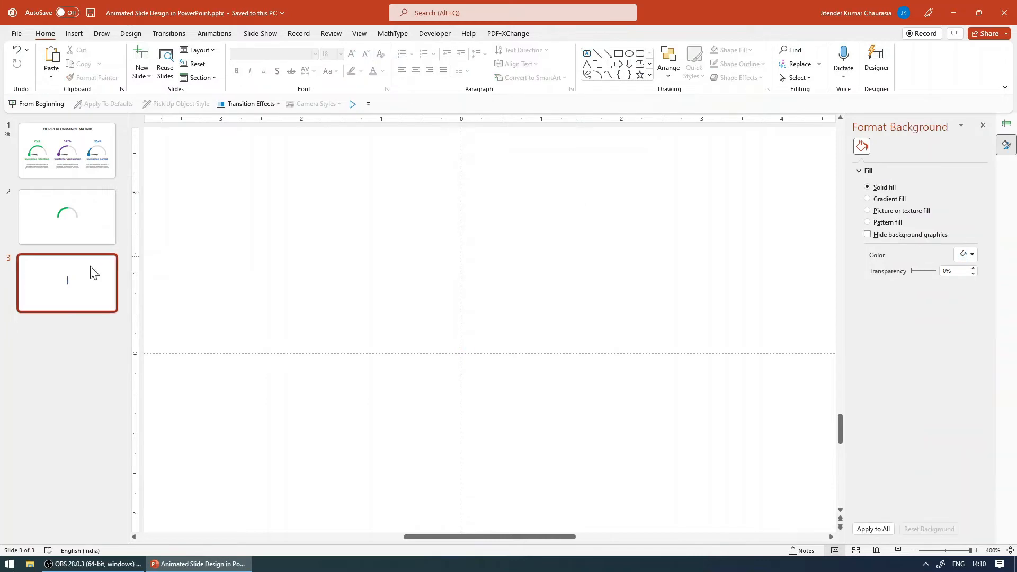
click(63, 241)
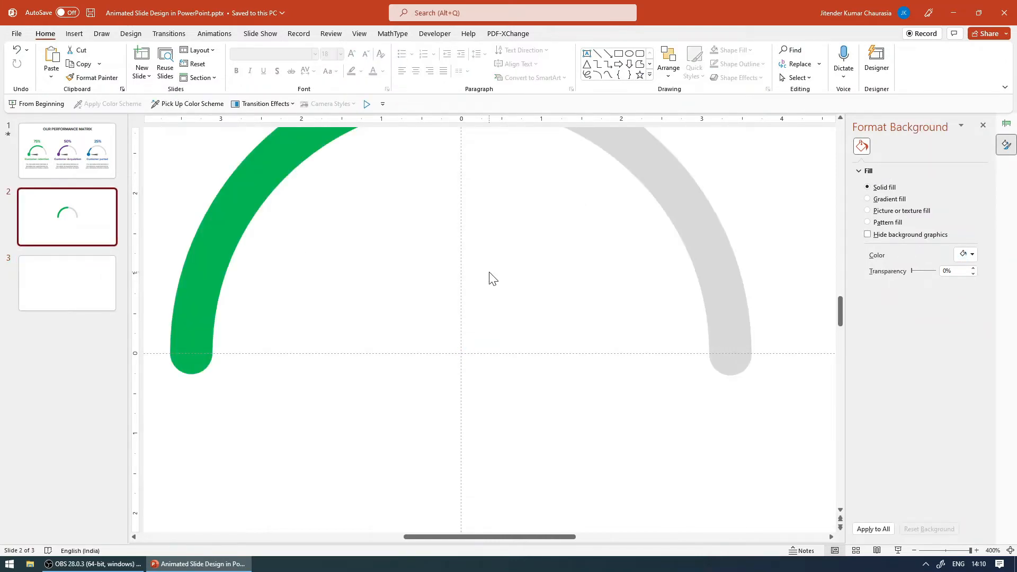
key(ctrl+v)
scroll(489, 273, down, 1)
click(584, 279)
Fill the needle with a light gray theme color and remove its outline.
click(485, 323)
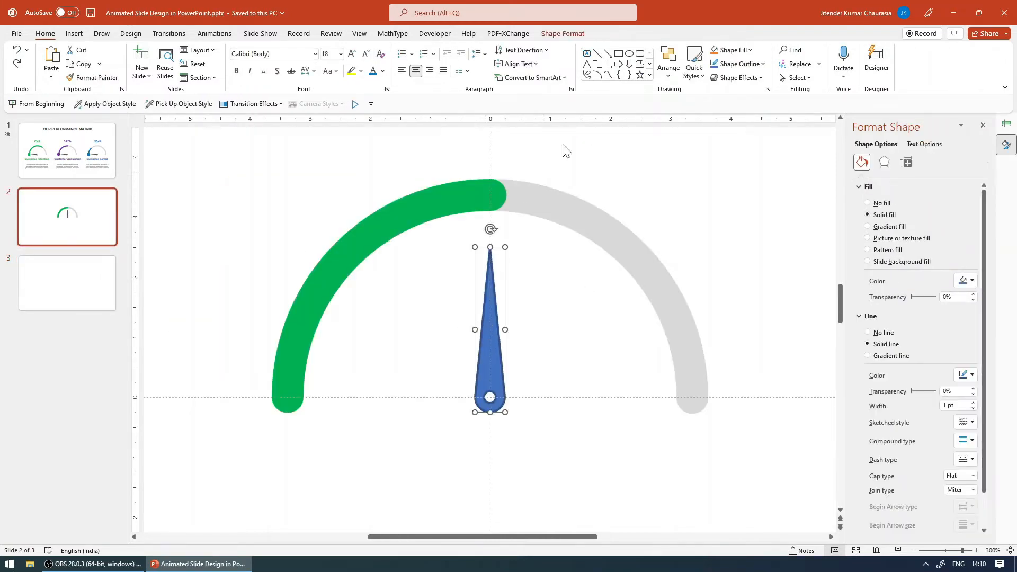
click(748, 52)
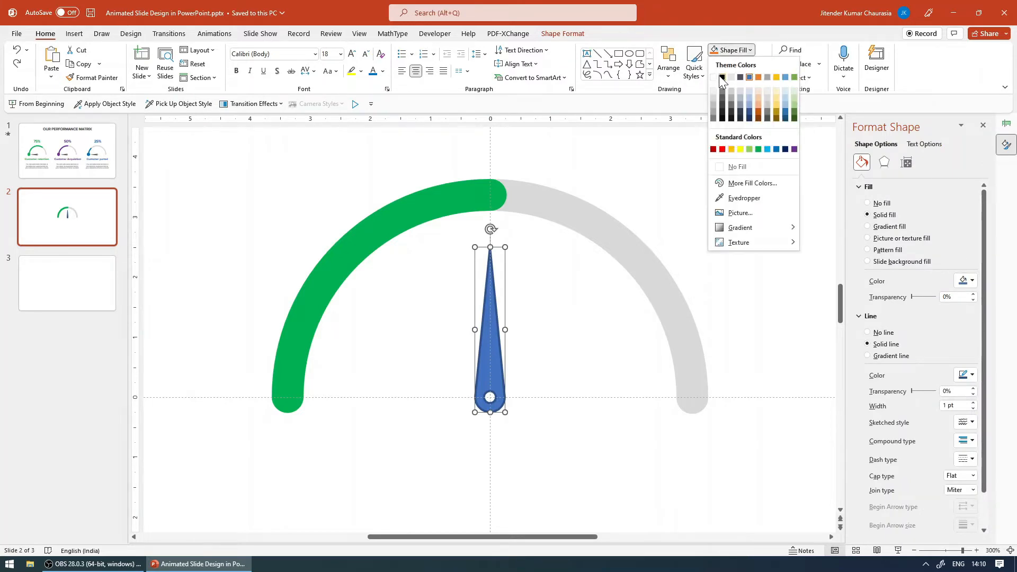
click(715, 108)
click(763, 64)
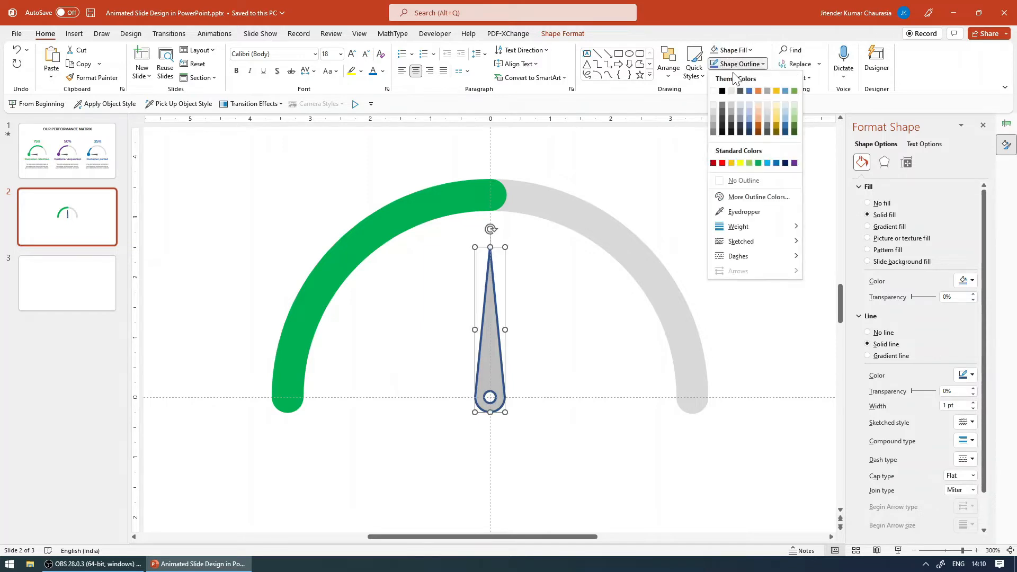
click(724, 180)
click(597, 291)
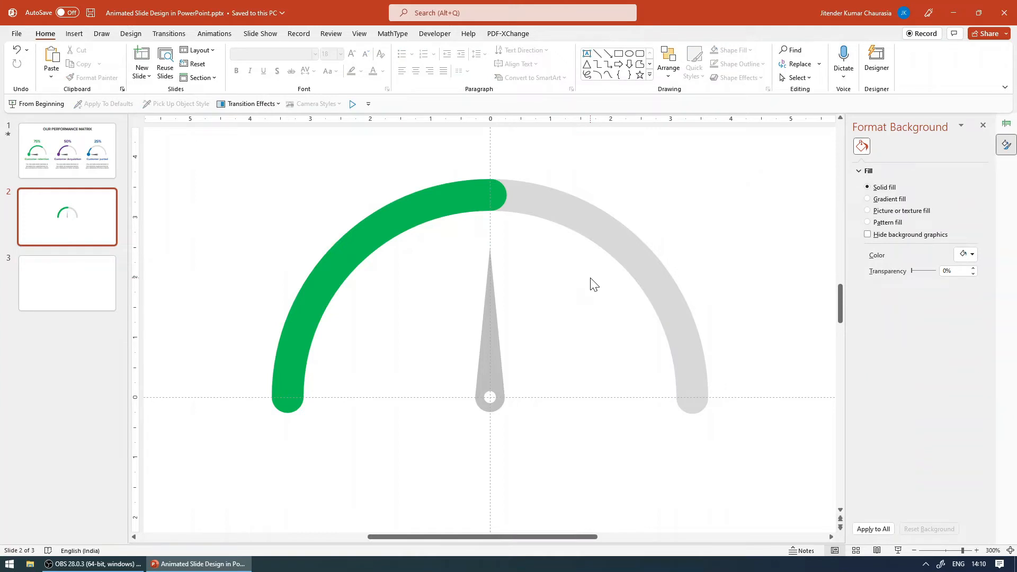
Check the reference gauge on slide 1, and draw a circle about 1.07 cm in diameter on slide 2, centered on the green arc's lower end.
click(78, 154)
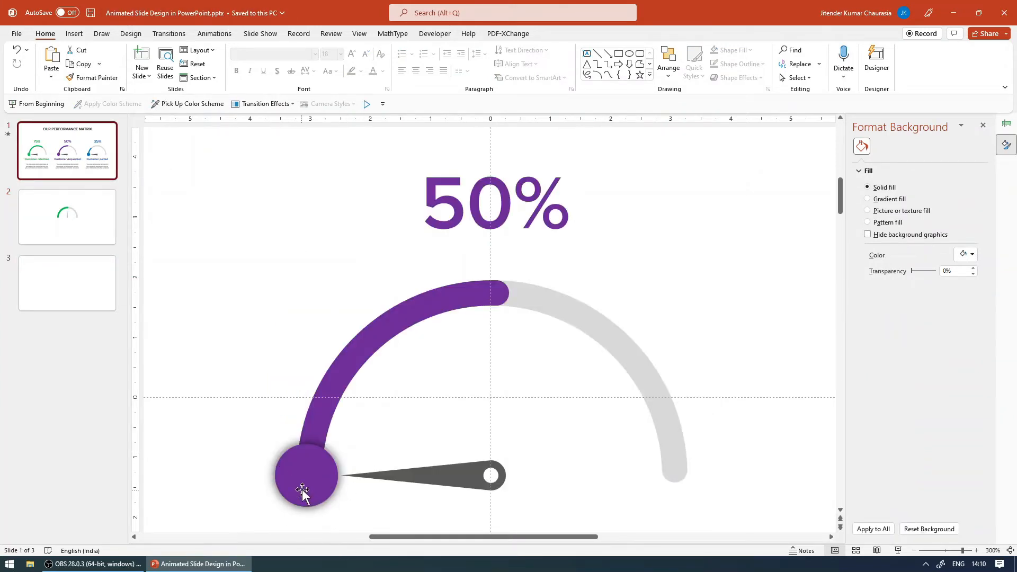
click(91, 231)
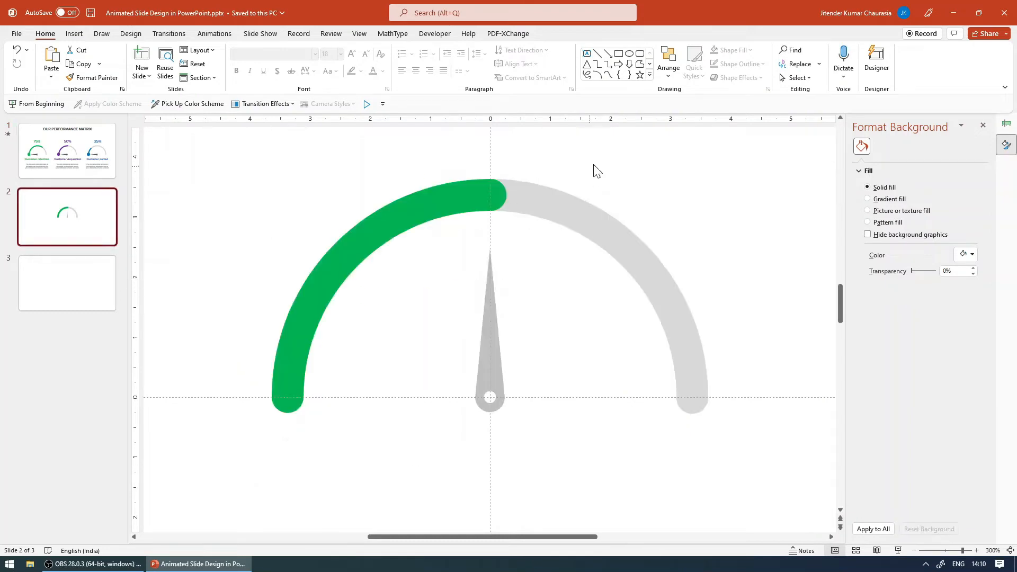
click(630, 55)
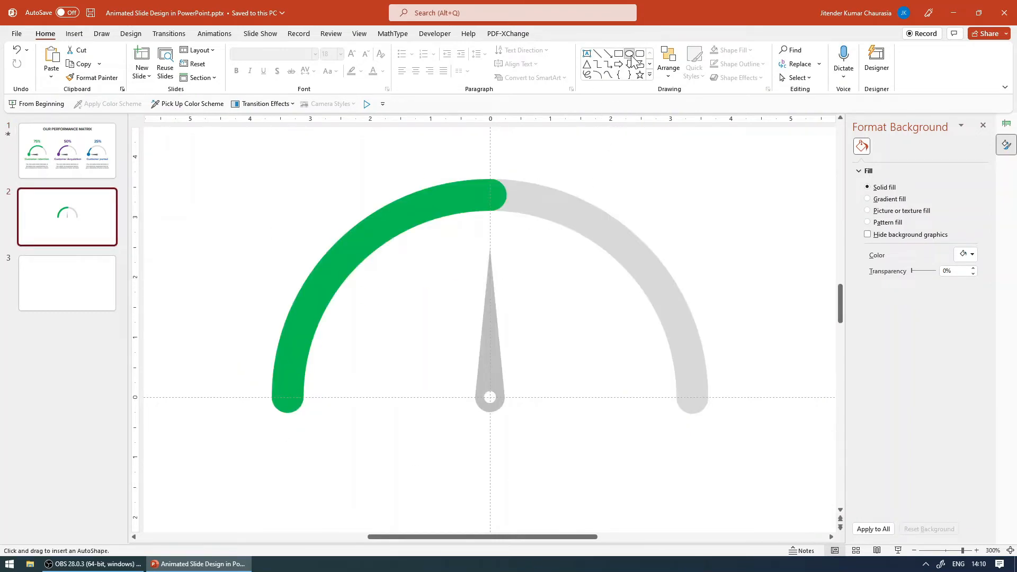
drag(371, 362, 409, 406)
drag(431, 428, 294, 410)
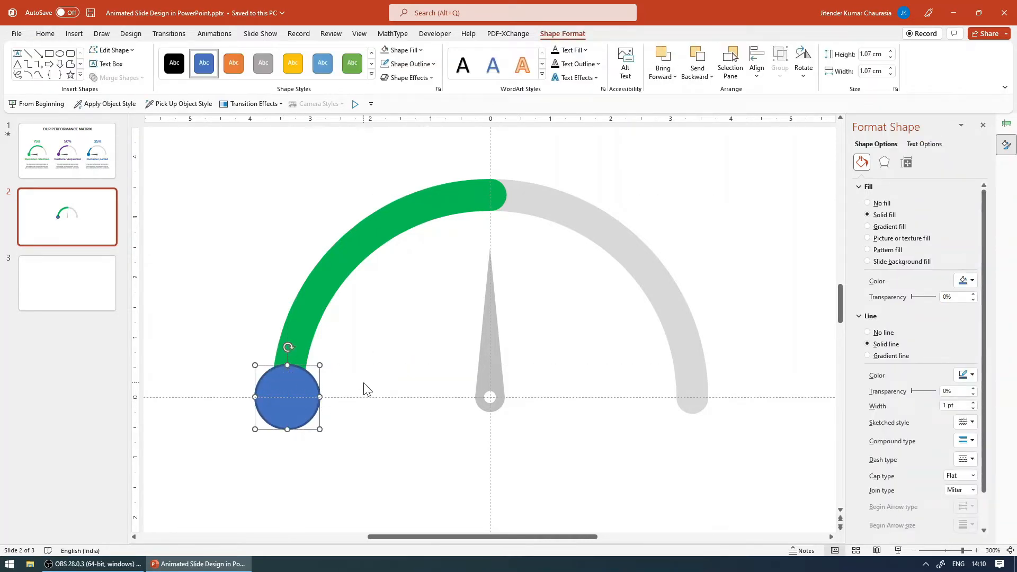
Fill the new circle with the standard green and remove its outline.
click(972, 282)
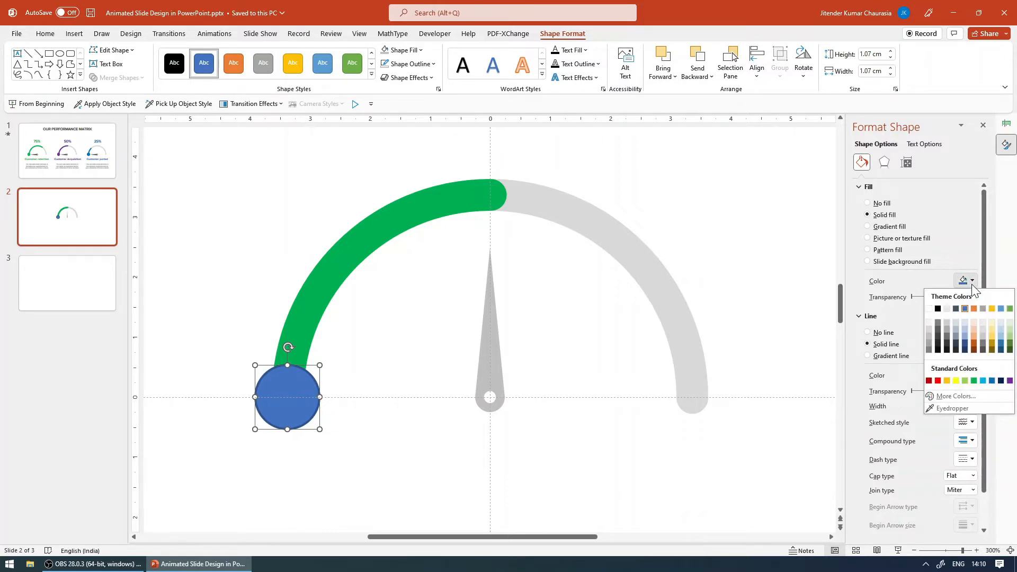
click(974, 380)
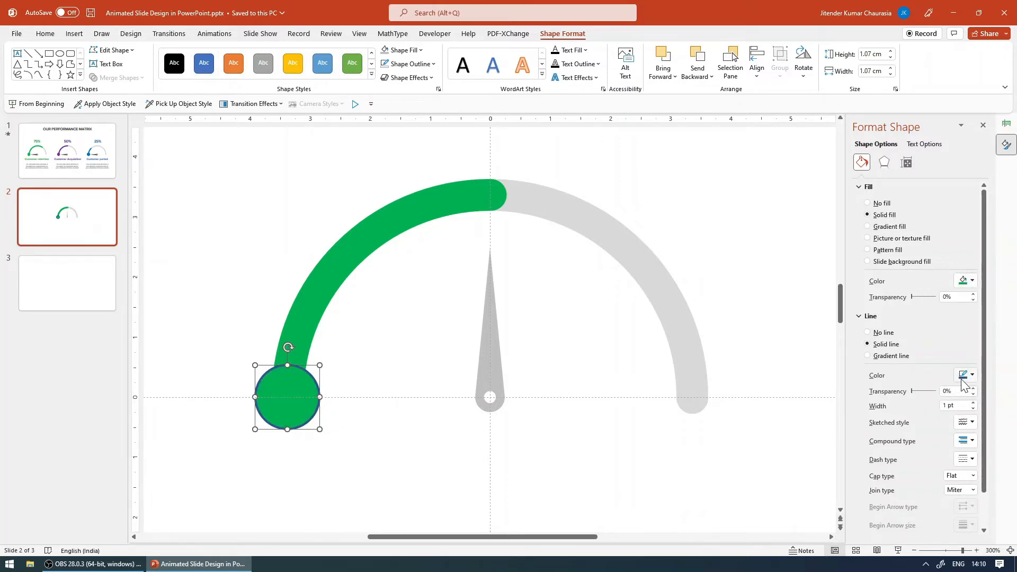
click(964, 376)
click(884, 333)
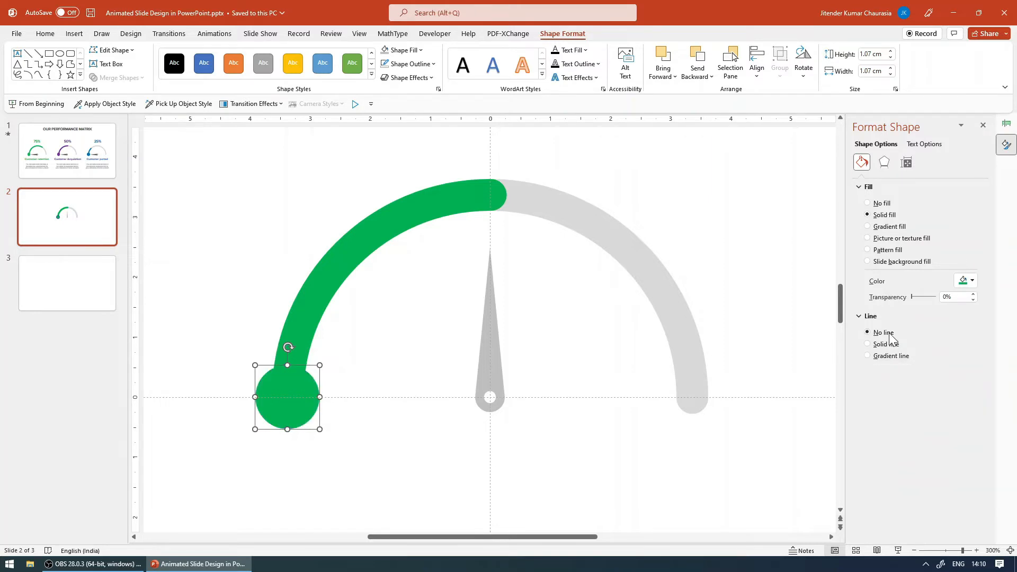
Apply a centered outer shadow to the green circle at the lower end of the green arc.
click(256, 341)
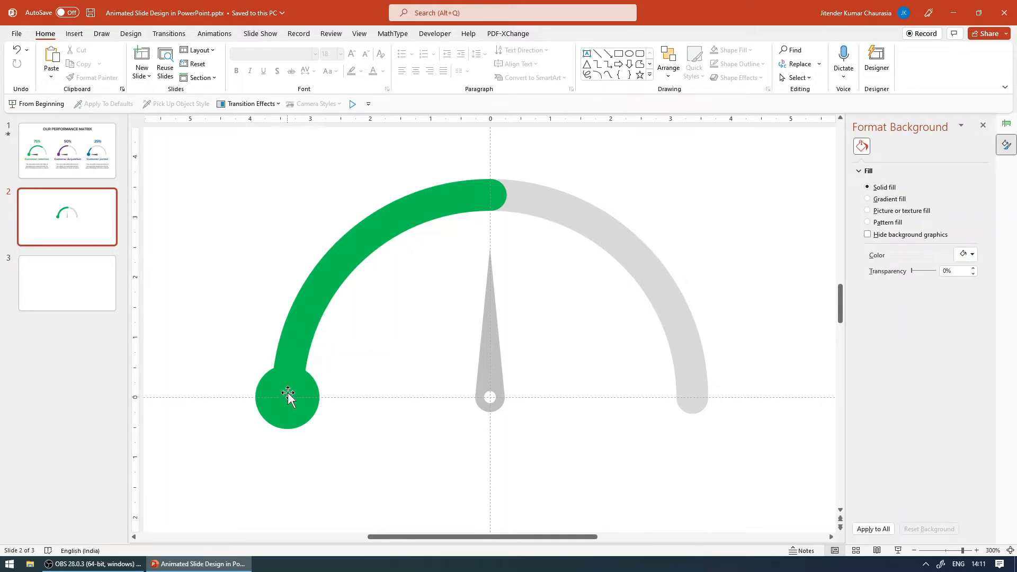
click(368, 232)
click(272, 322)
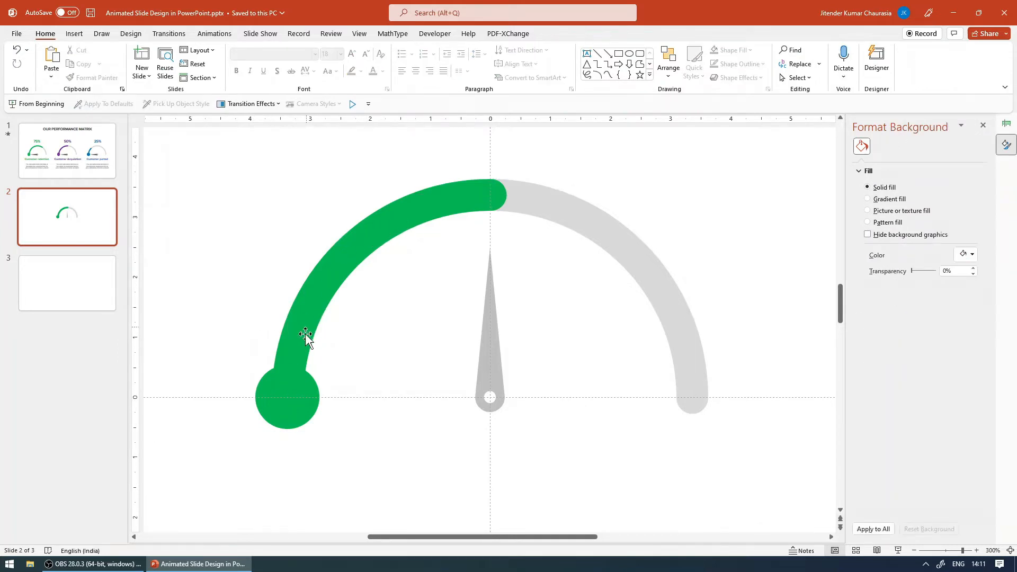
click(296, 373)
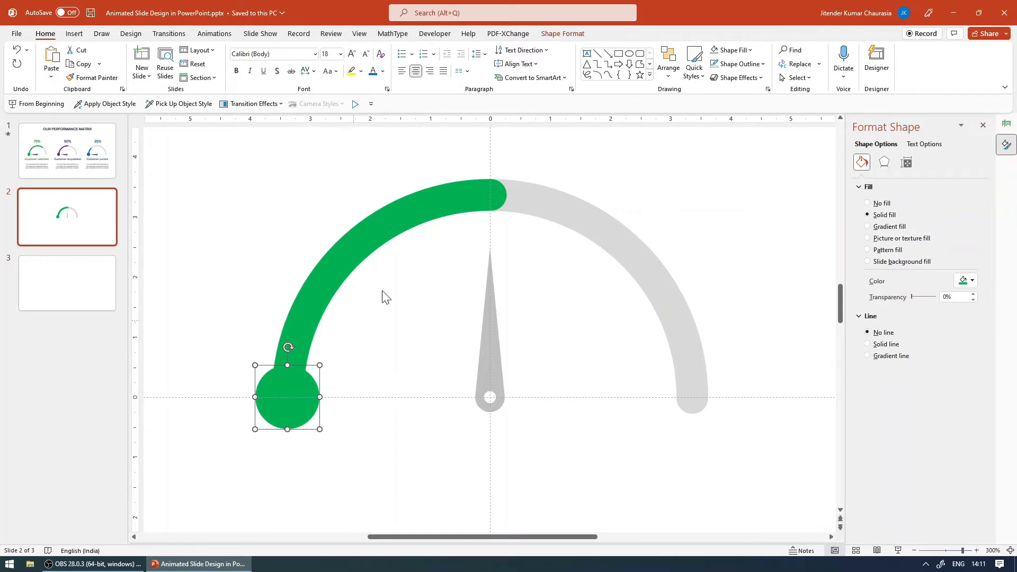
click(742, 78)
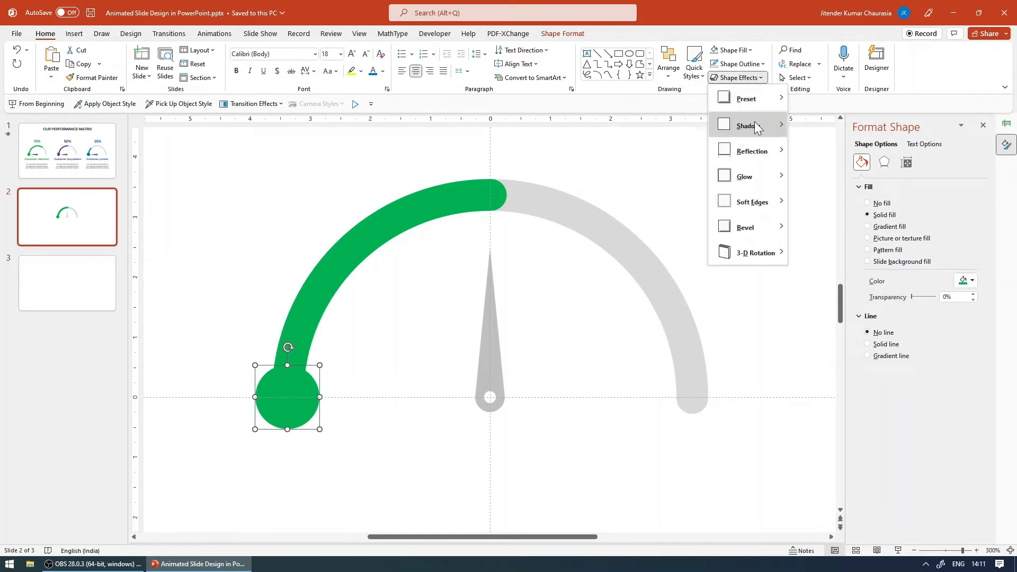
mouse_move(755, 121)
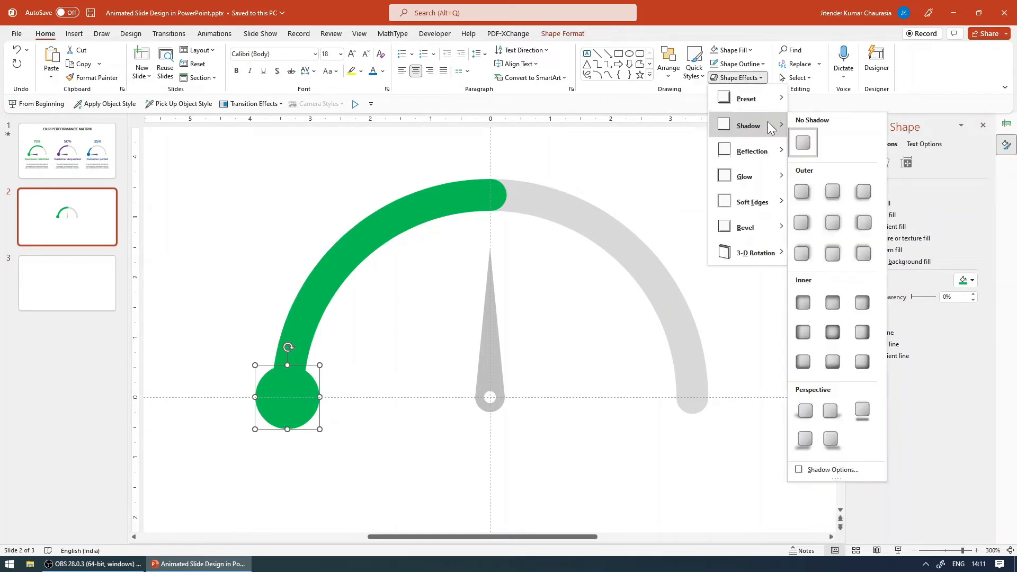
click(835, 223)
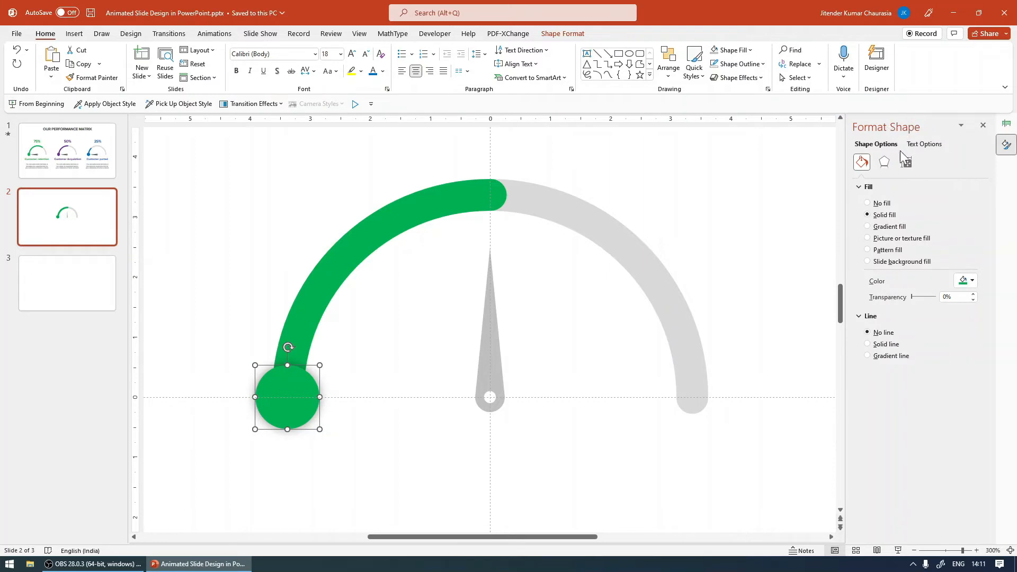
Set the green circle's shadow transparency to 20% and its blur to 2 pt.
click(885, 163)
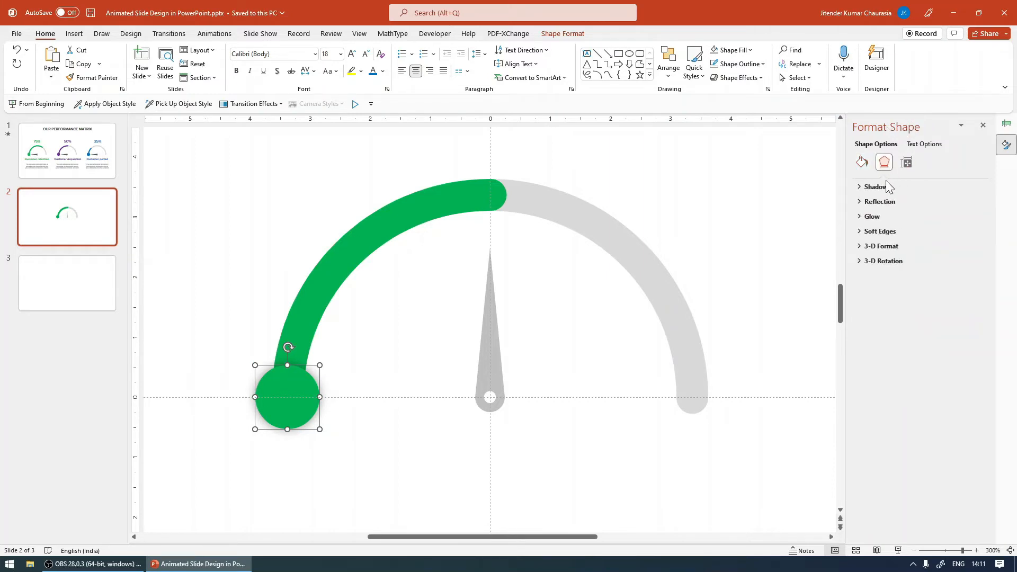
click(875, 187)
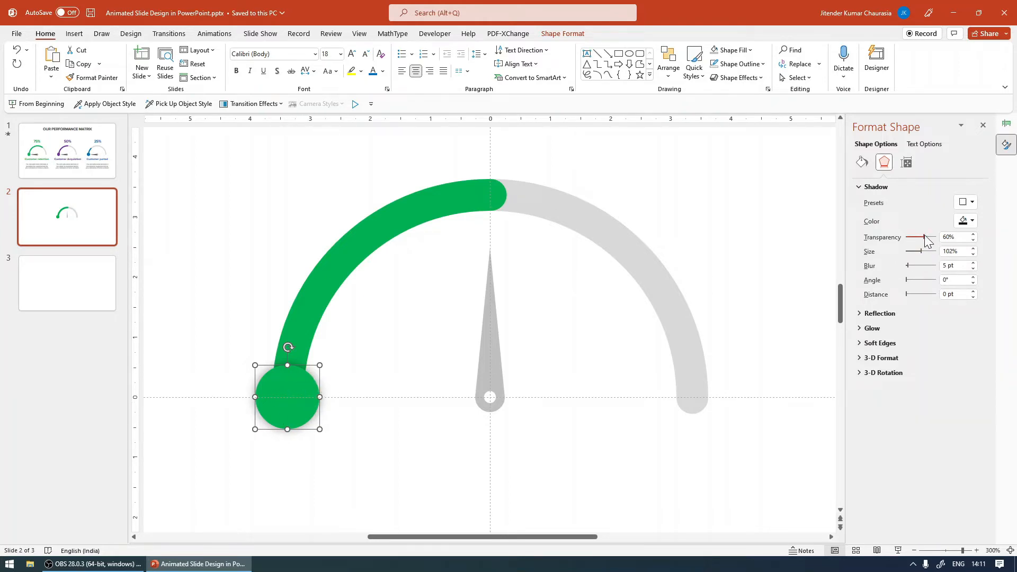
drag(919, 237, 910, 237)
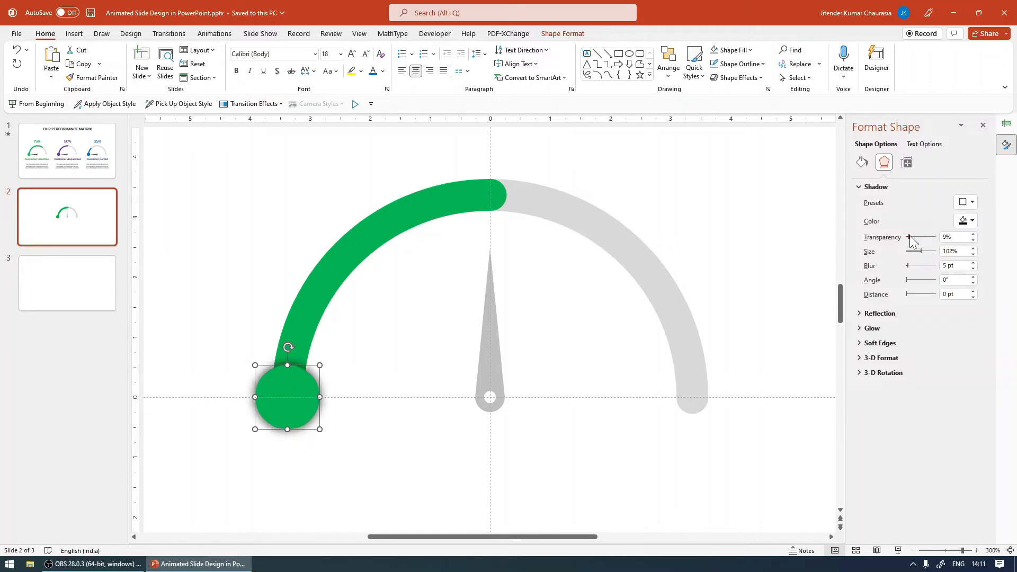
click(960, 237)
text(20%)
click(973, 268)
click(973, 268)
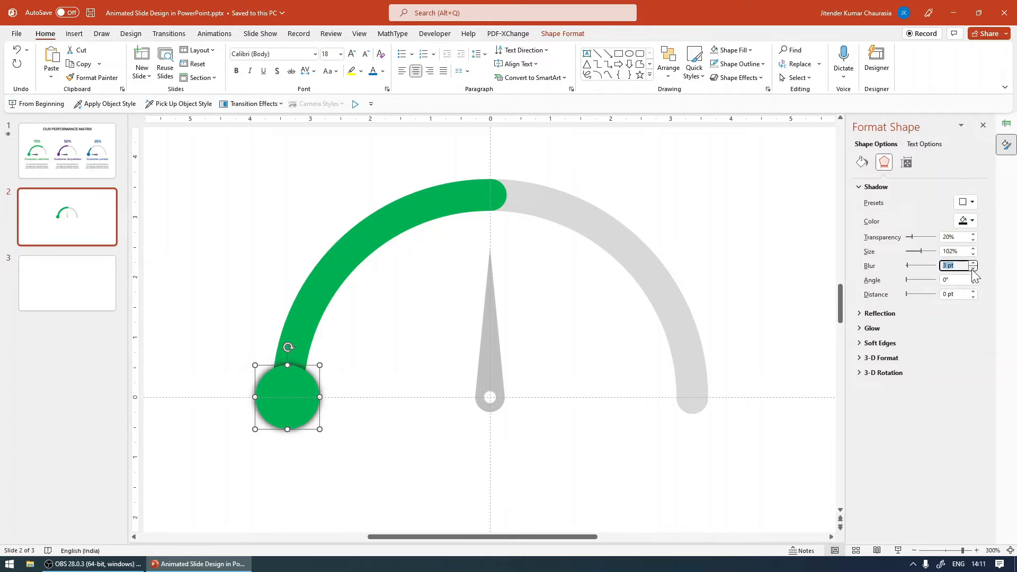
click(973, 268)
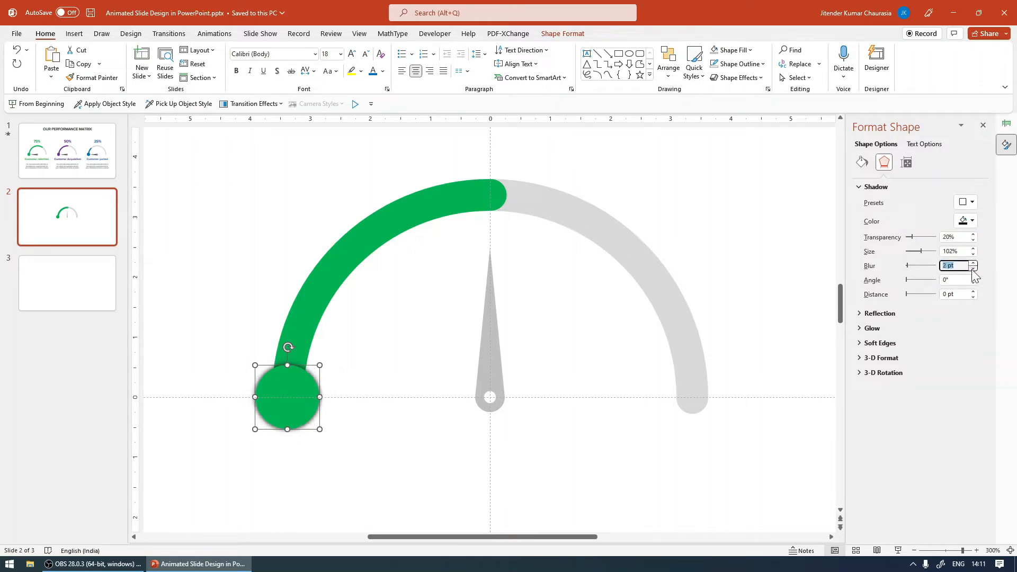
click(701, 234)
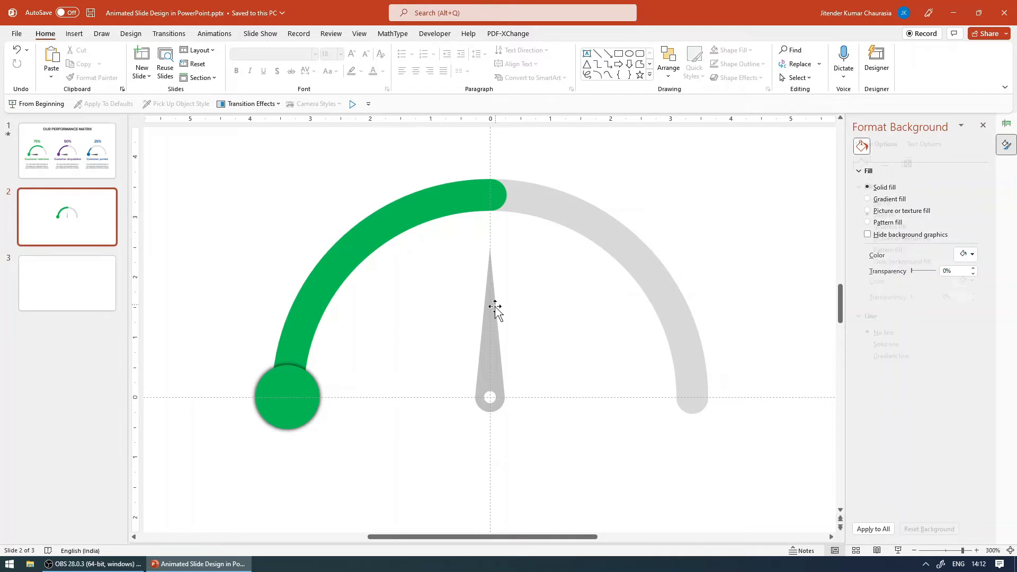
Rotate the gray needle to point horizontally at the green circle and place its hole on the intersection of the guides.
click(496, 331)
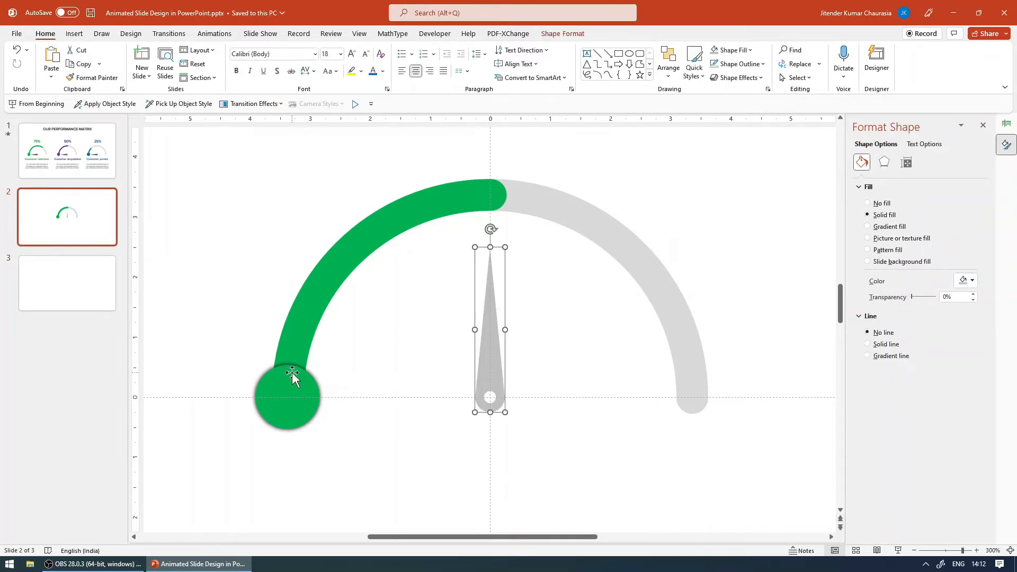
drag(494, 226, 402, 317)
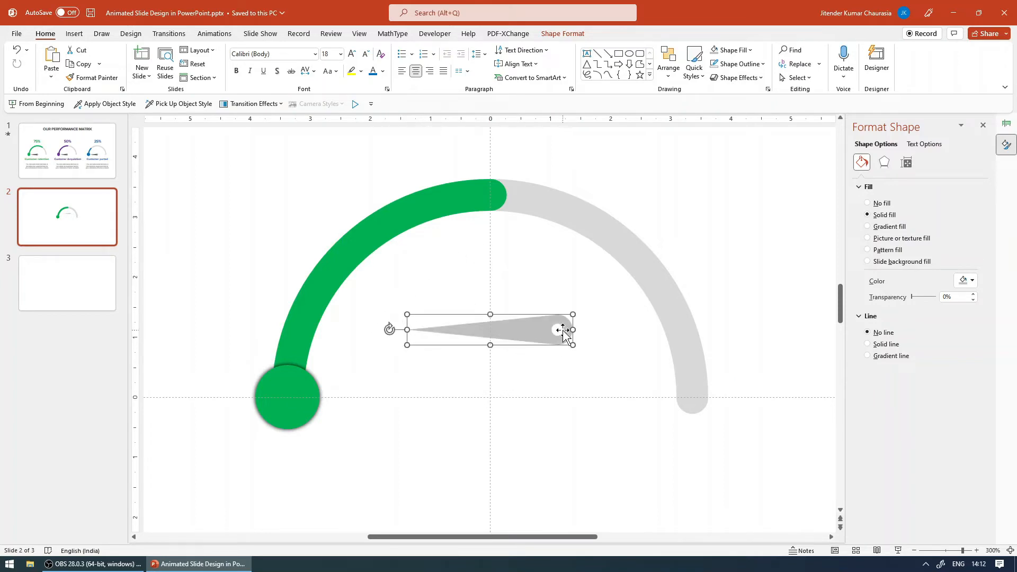
drag(557, 329, 492, 396)
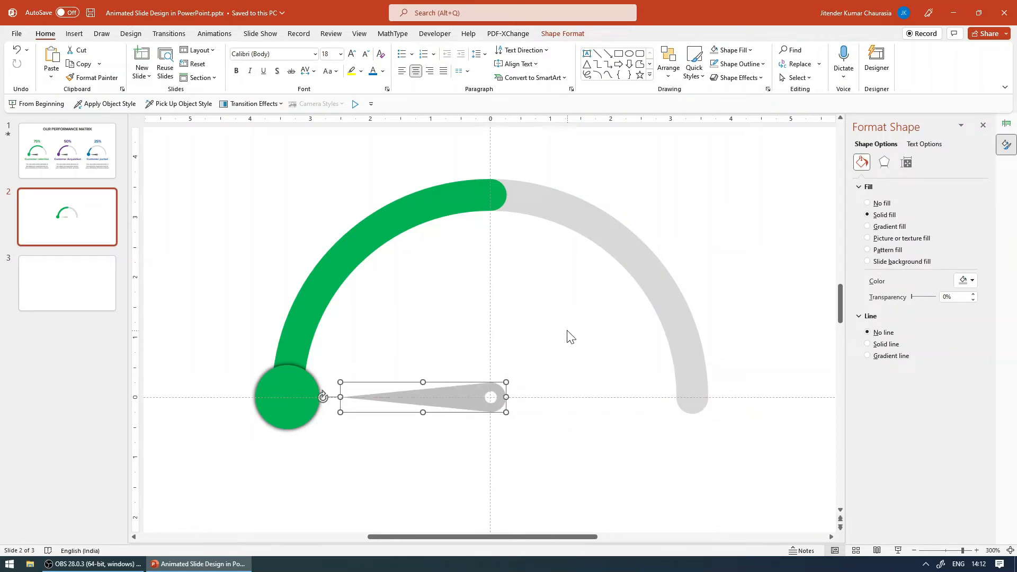
key(ctrl+Left)
key(ctrl+Right)
click(539, 359)
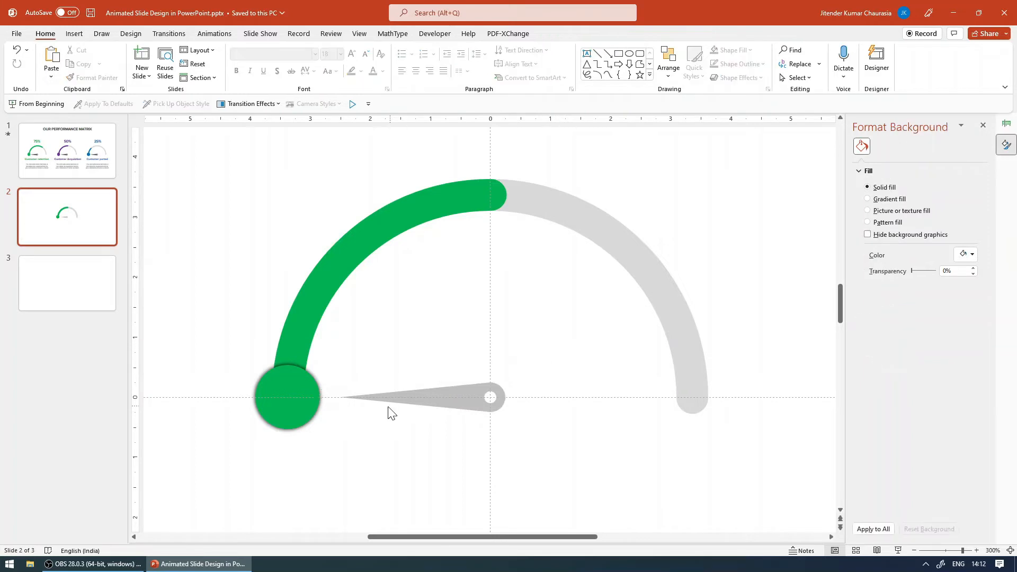
Lengthen the needle slightly toward the green circle and undo a trial rotation of it.
click(413, 392)
drag(340, 397, 391, 328)
click(295, 274)
click(473, 392)
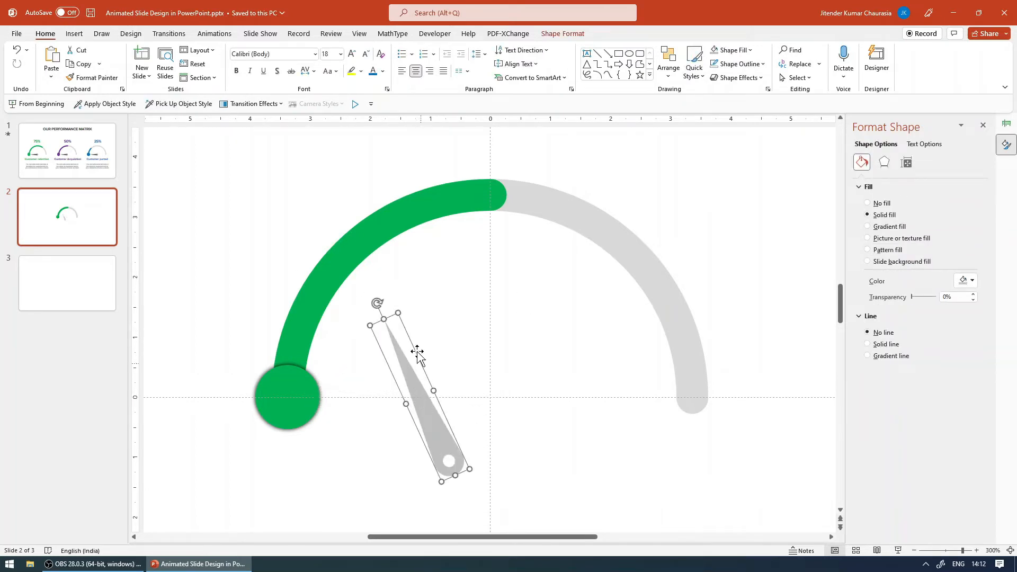
key(ctrl+z)
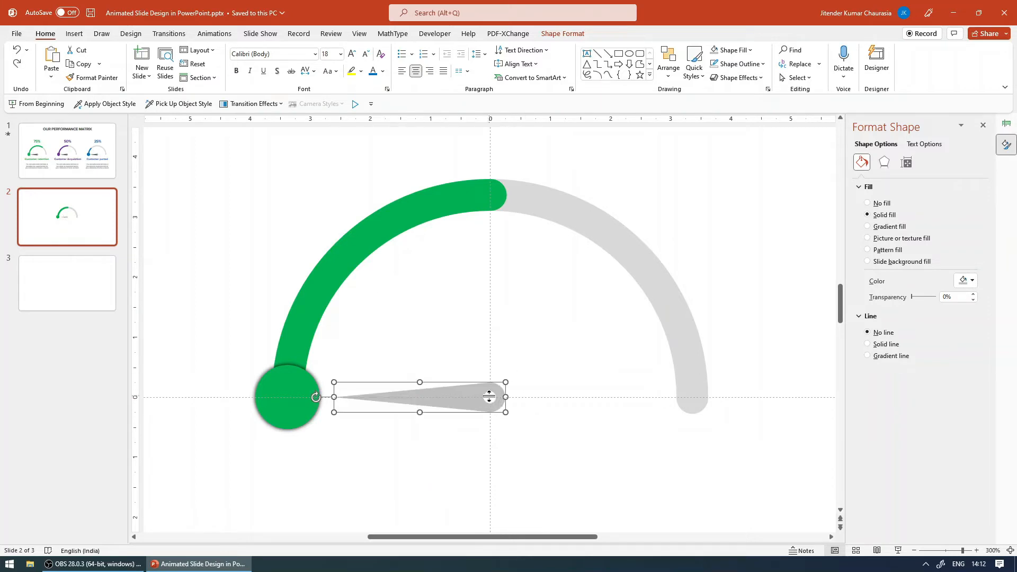
Draw a circle centered on the needle's hole and enlarge it to about 8.07 cm in diameter, enclosing the whole gauge.
scroll(545, 336, down, 5)
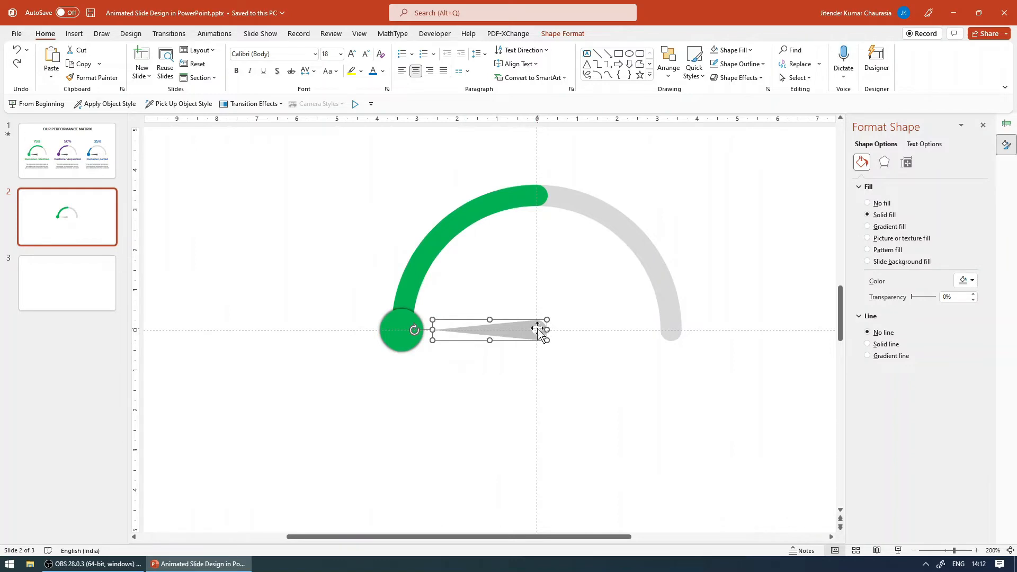
click(630, 54)
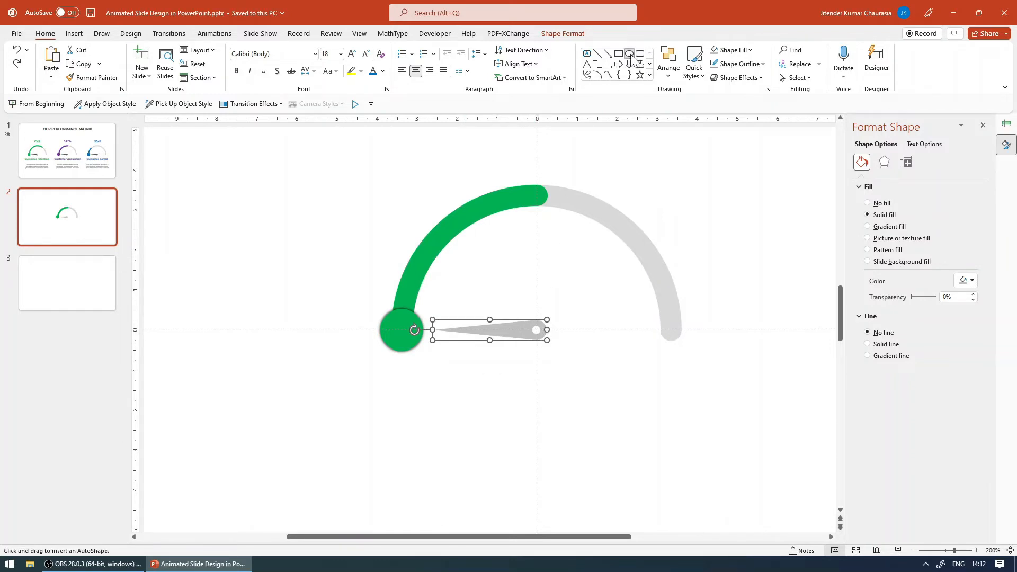
key(Escape)
key(Escape)
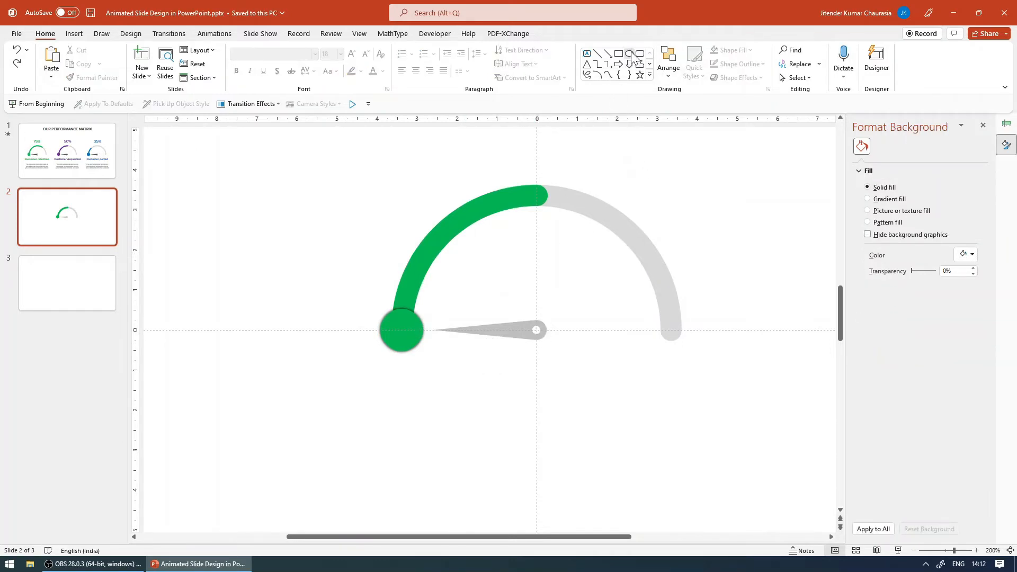
click(630, 54)
drag(536, 330, 722, 515)
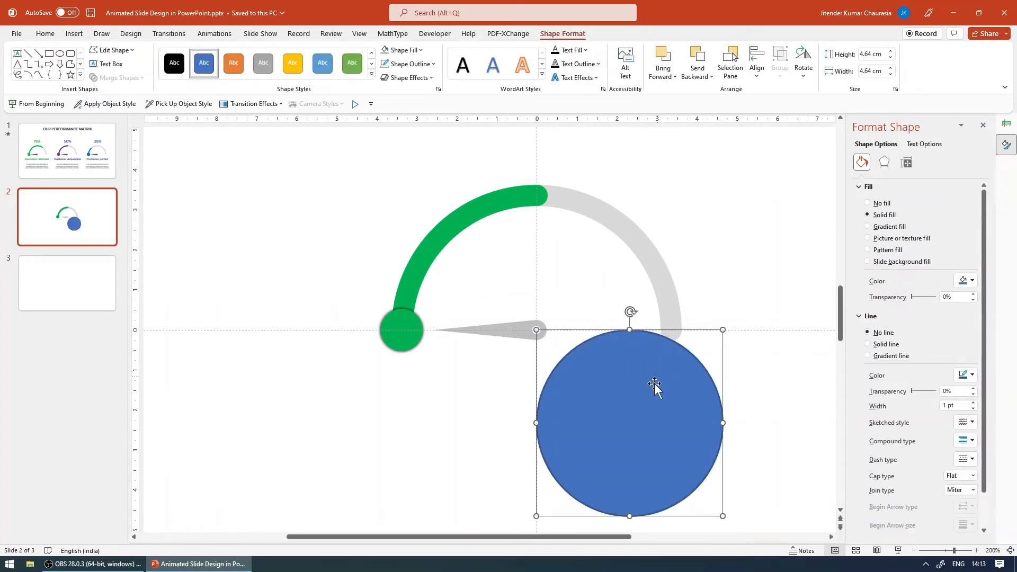
drag(641, 424, 545, 333)
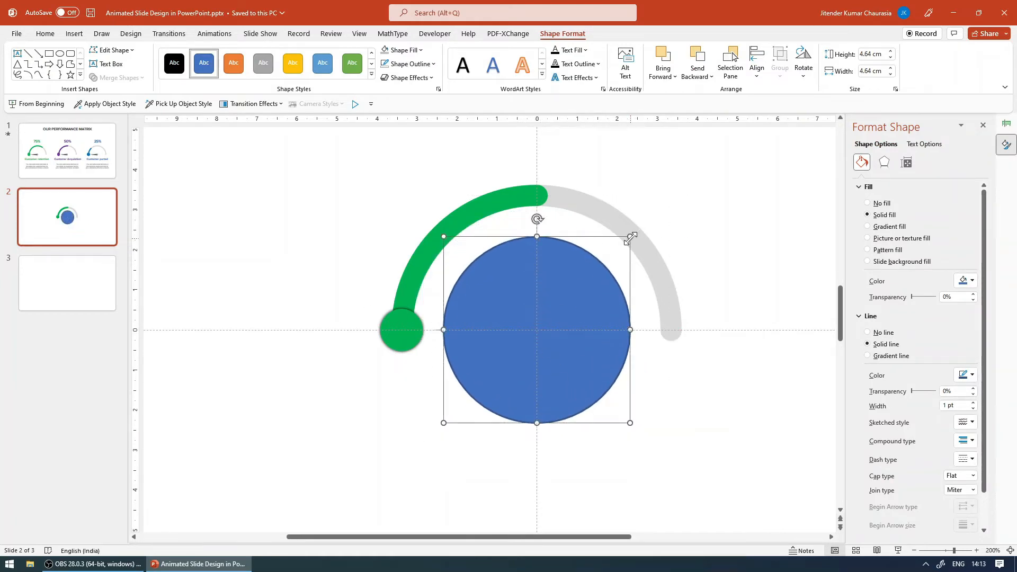
drag(630, 237, 699, 168)
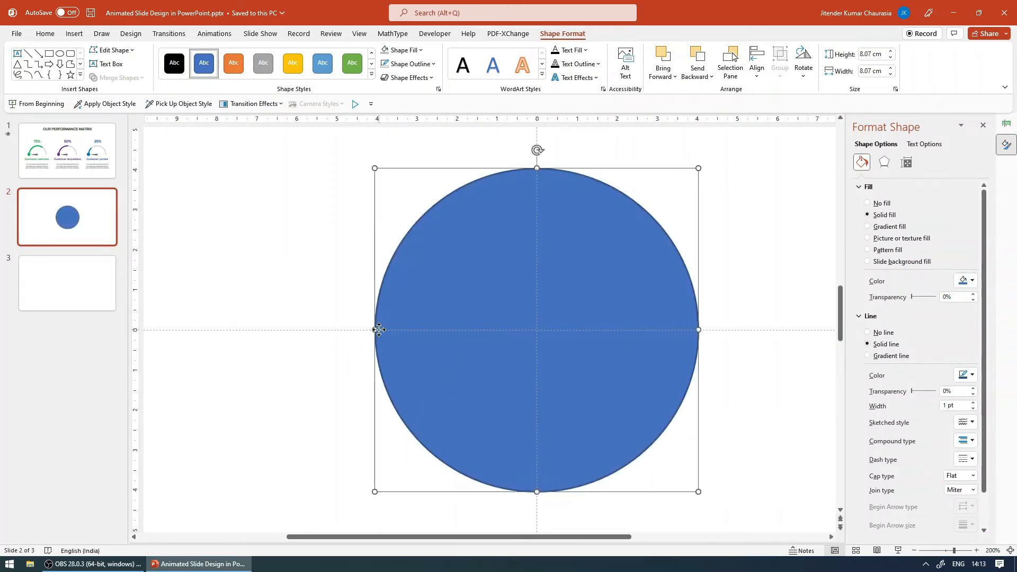
drag(380, 329, 399, 322)
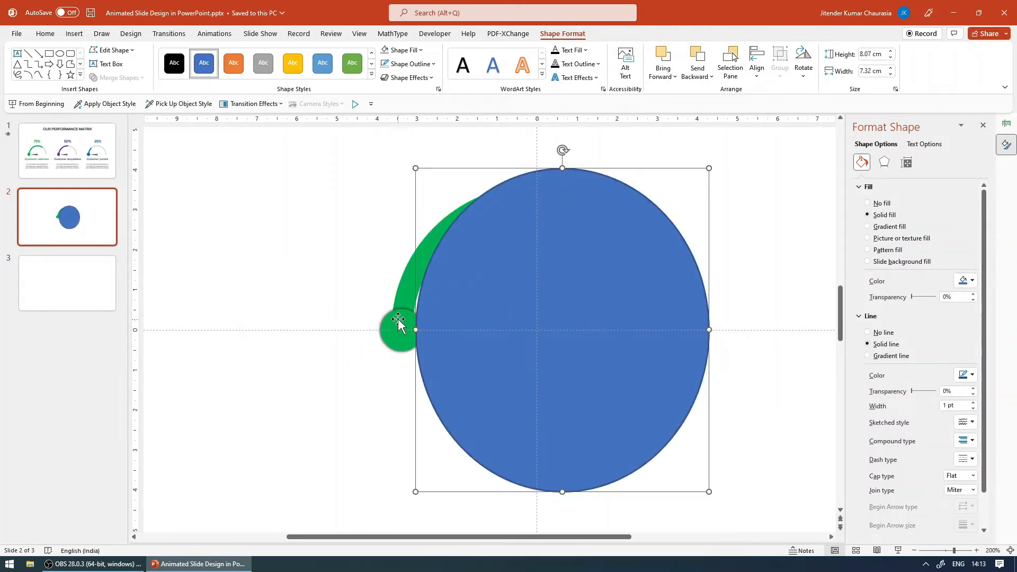
key(ctrl+z)
key(ctrl+z)
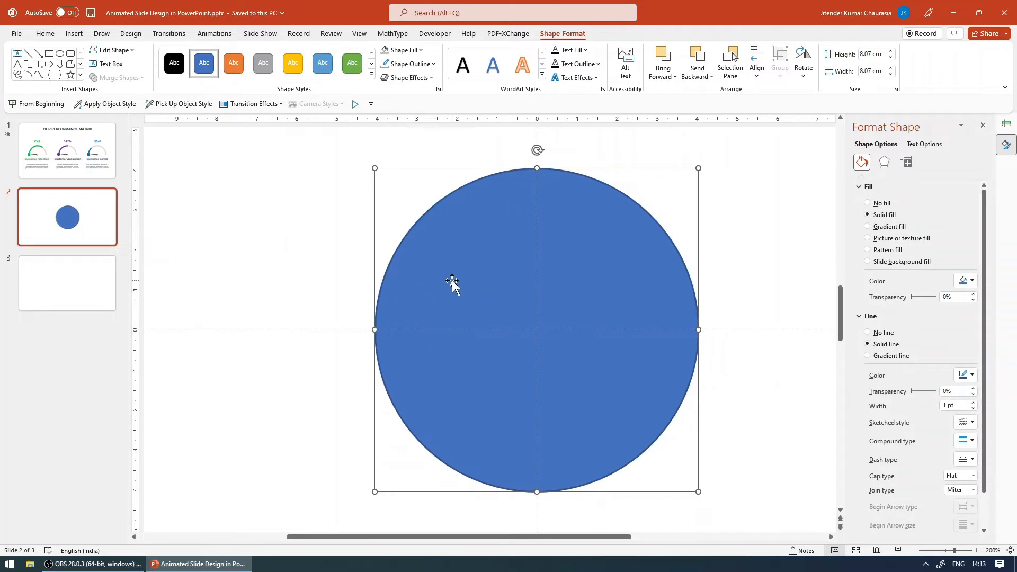
Send the large blue circle to the back, behind the gauge shapes.
right_click(466, 249)
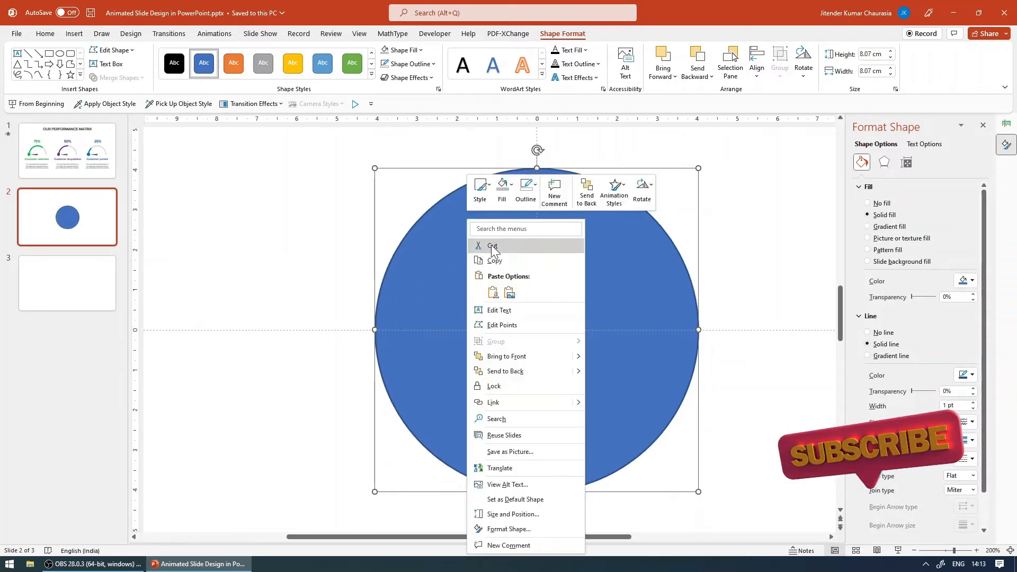
click(517, 369)
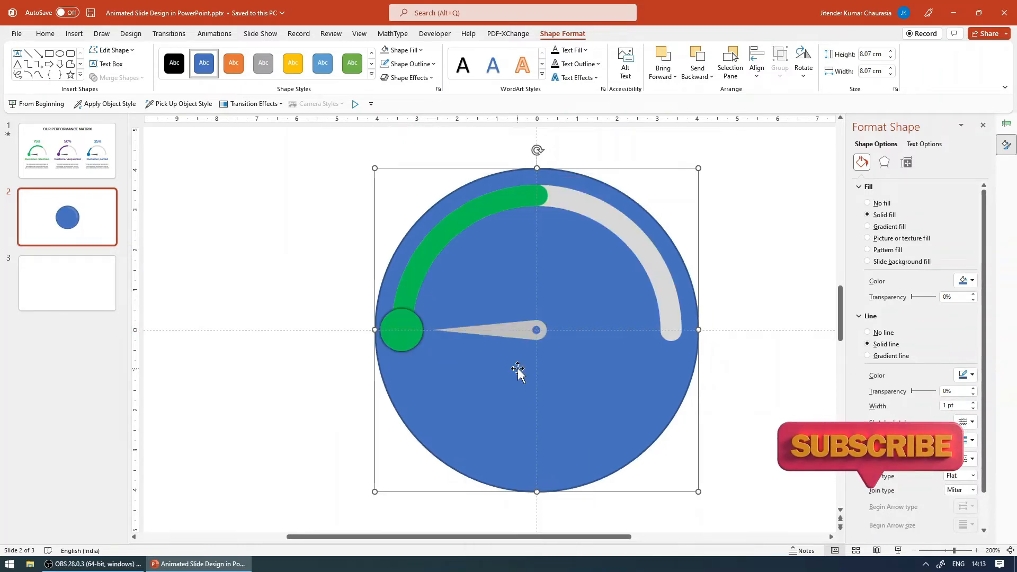
click(286, 248)
Group the large blue circle with the needle and the green end circle, and test rotating the group.
click(450, 197)
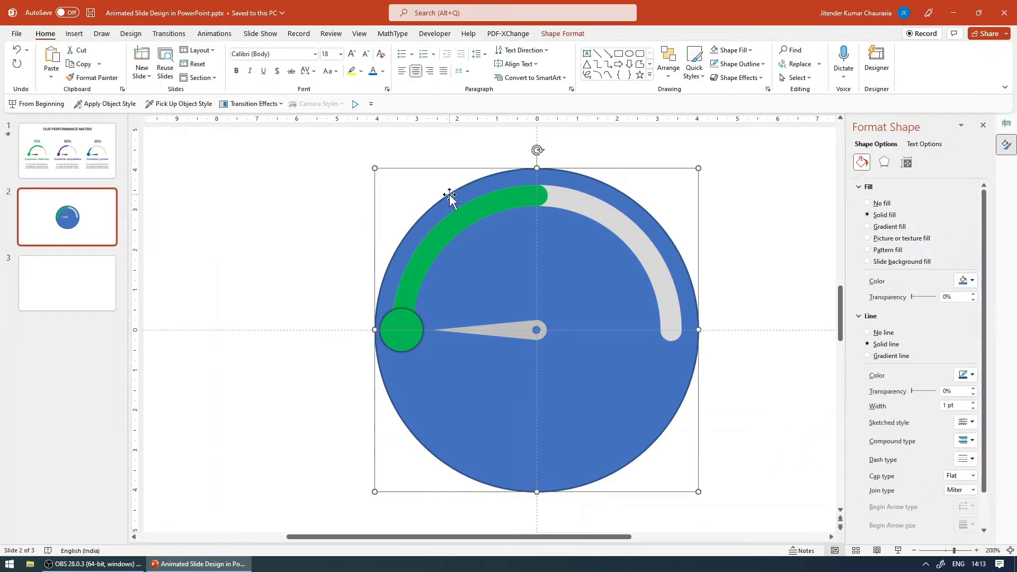
shift+click(519, 327)
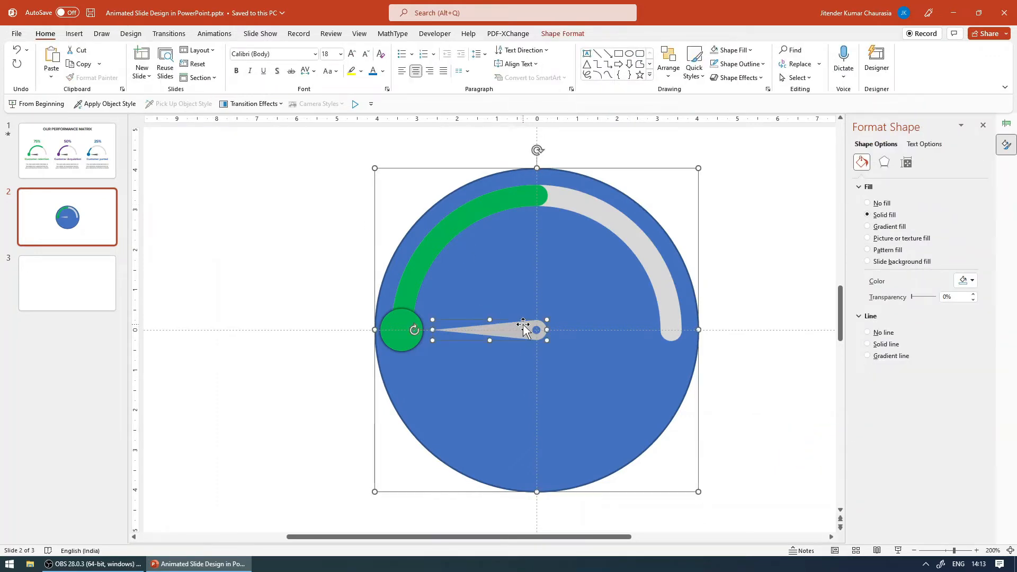
shift+click(397, 317)
key(ctrl+g)
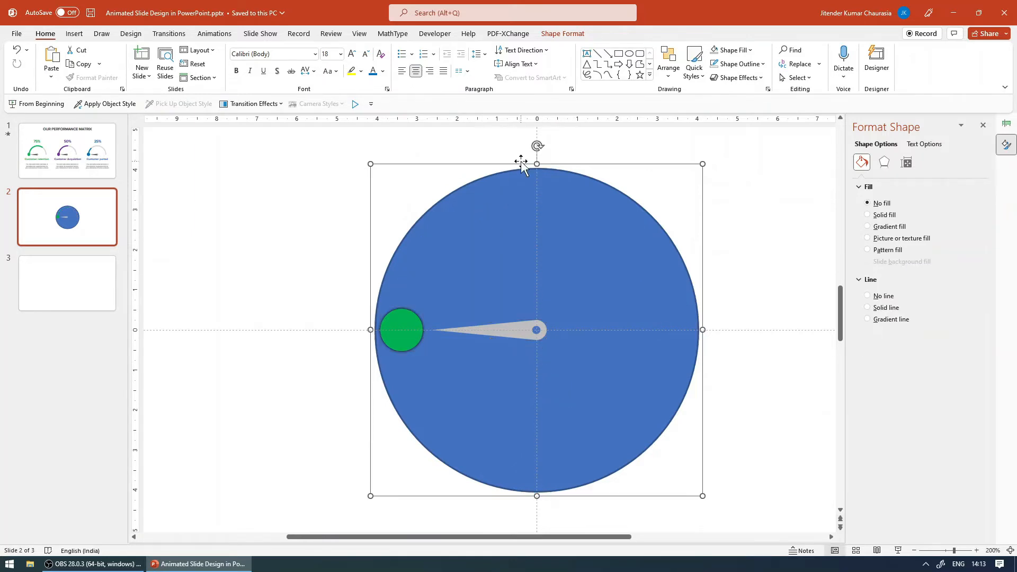
drag(538, 146, 527, 170)
click(304, 231)
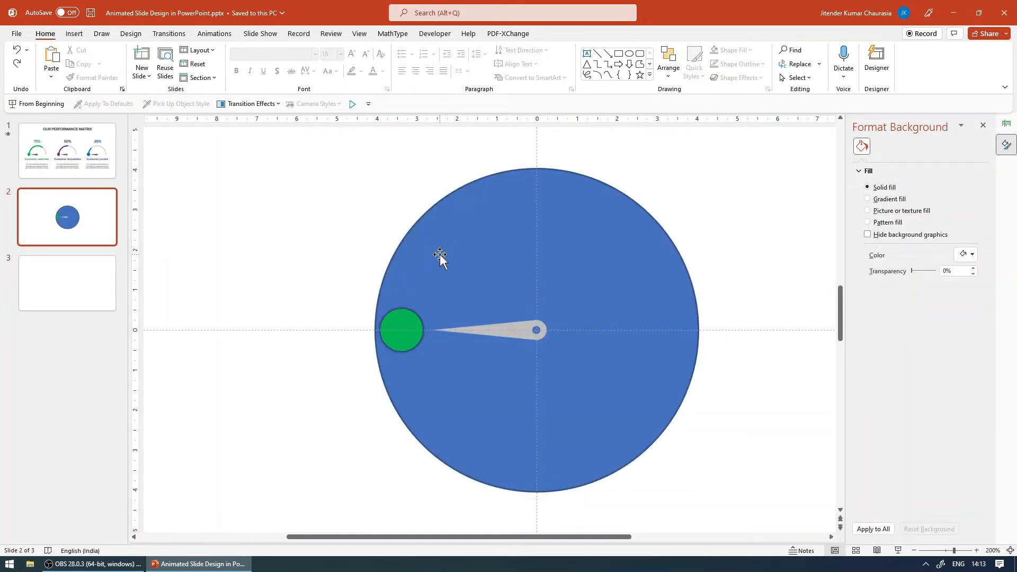
Remove the fill and the outline from the large blue circle in the needle group.
click(611, 196)
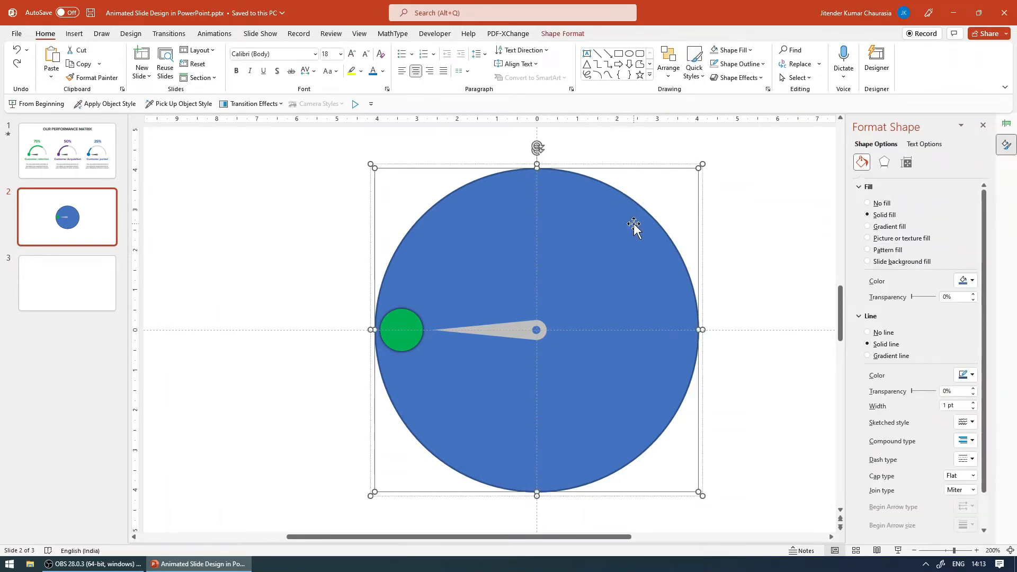
click(733, 50)
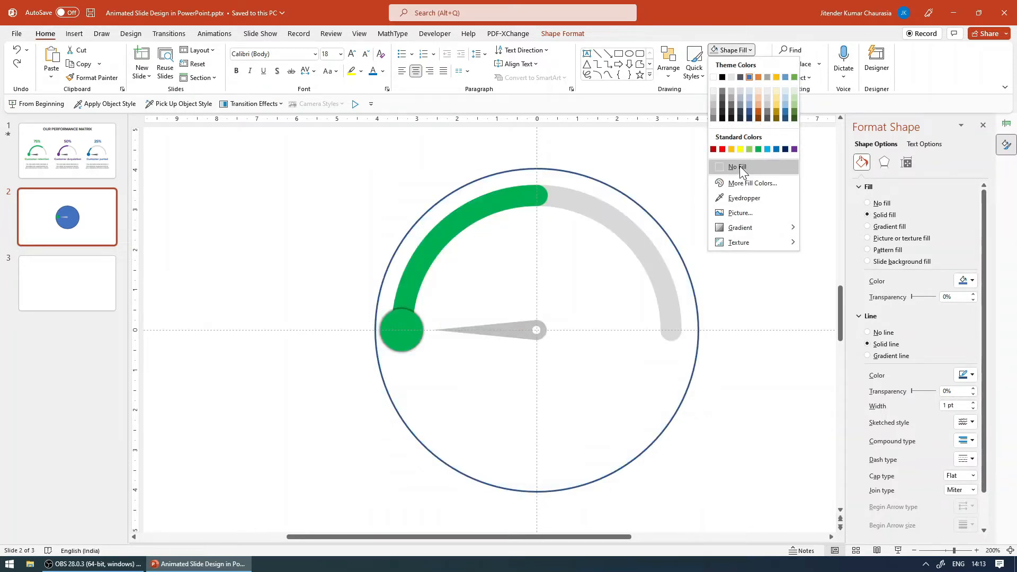
click(740, 167)
click(740, 64)
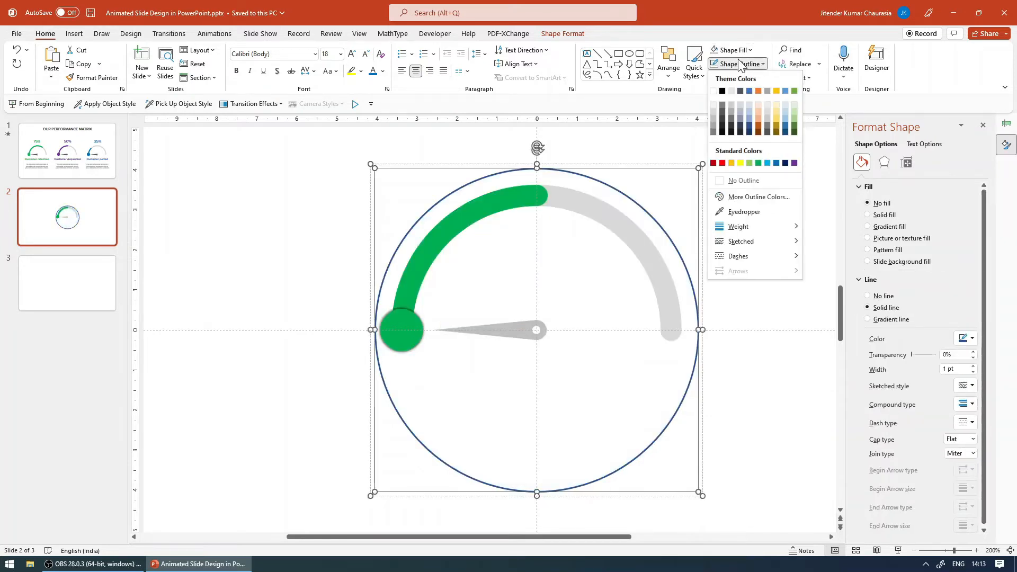
click(749, 181)
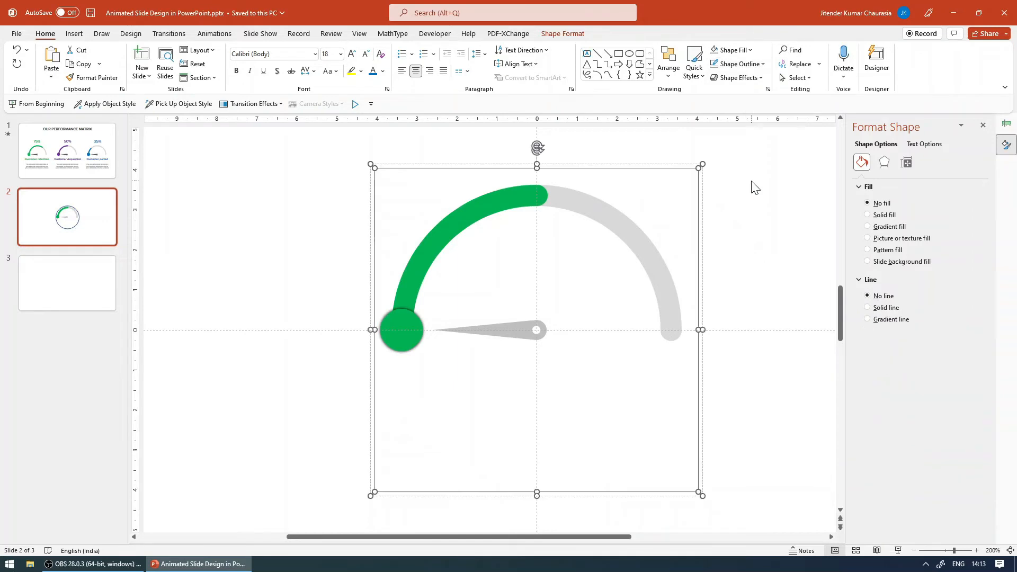
click(284, 218)
Test rotating the needle group a quarter turn clockwise around the gauge centre, and rotate it back.
click(577, 174)
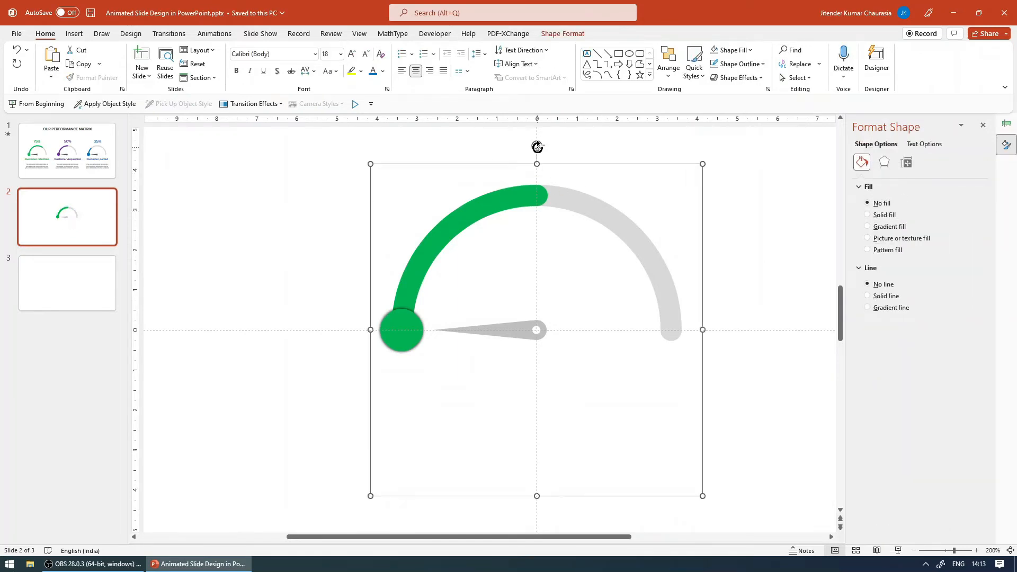
mouse_move(537, 147)
mouse_down()
mouse_move(631, 159)
mouse_move(761, 204)
mouse_move(821, 294)
mouse_move(822, 321)
mouse_up()
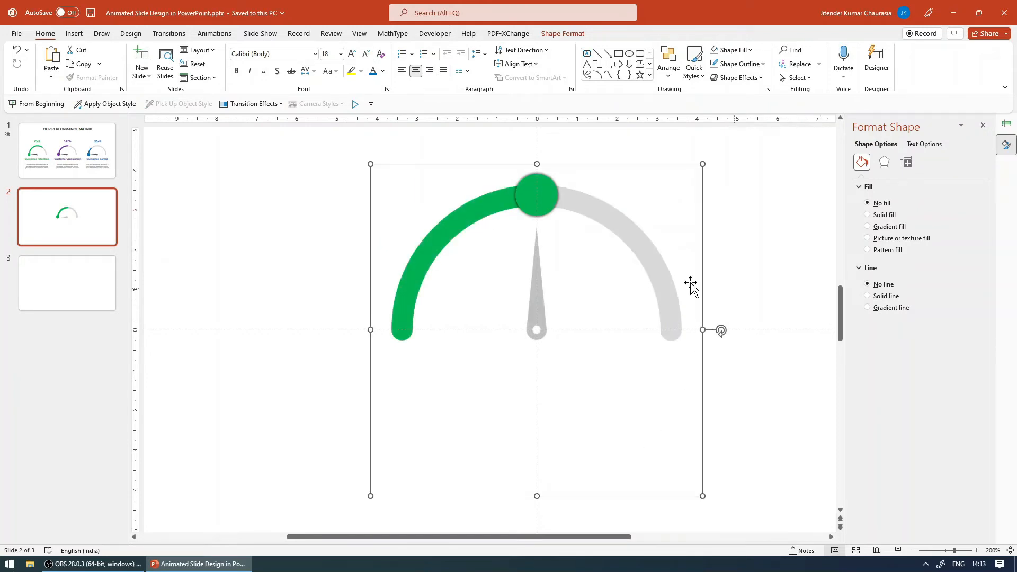
drag(719, 330, 537, 148)
click(276, 236)
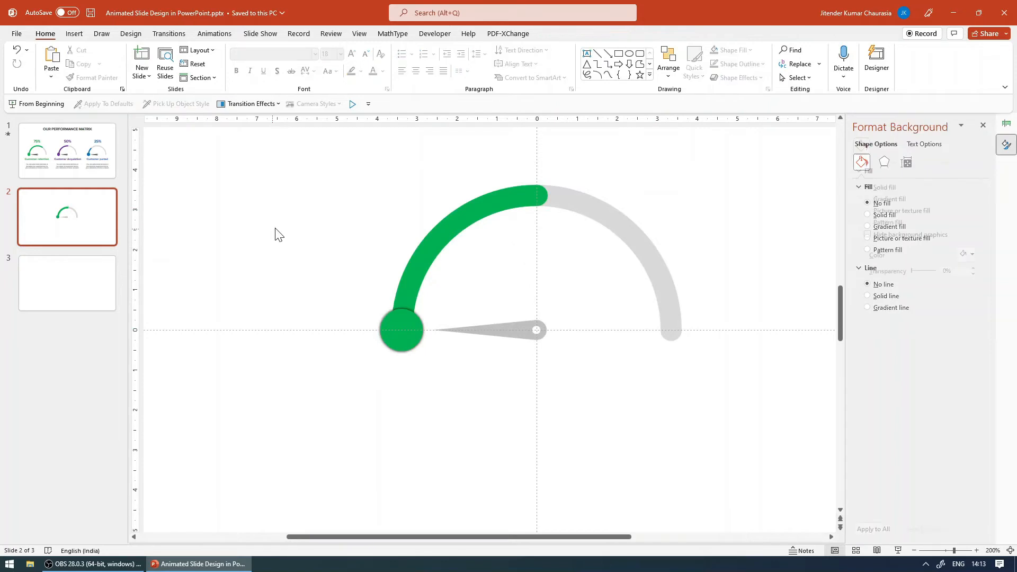
Apply the Spin emphasis animation to the group containing the needle and the green end circle.
click(414, 318)
click(352, 220)
click(526, 332)
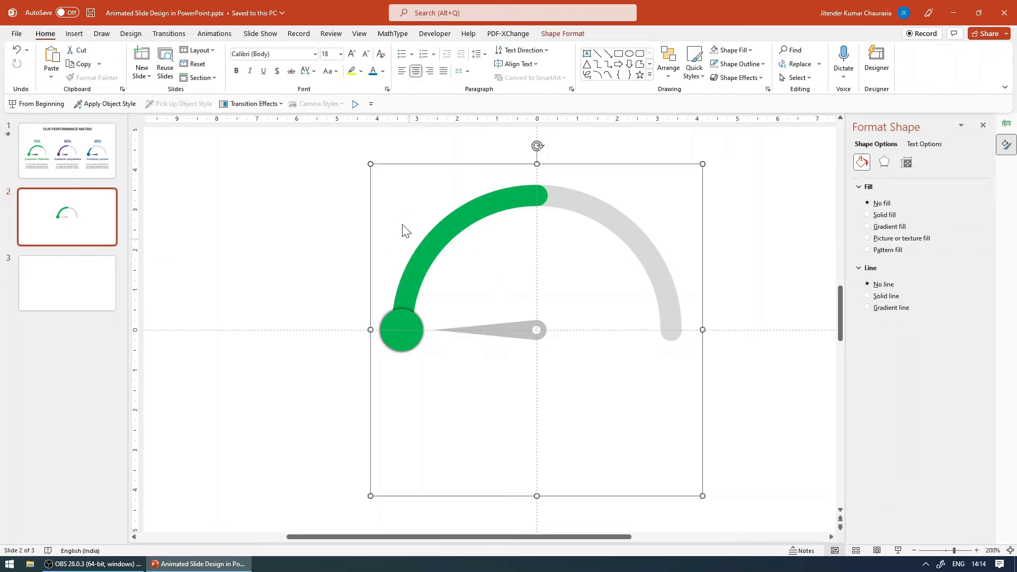
click(215, 34)
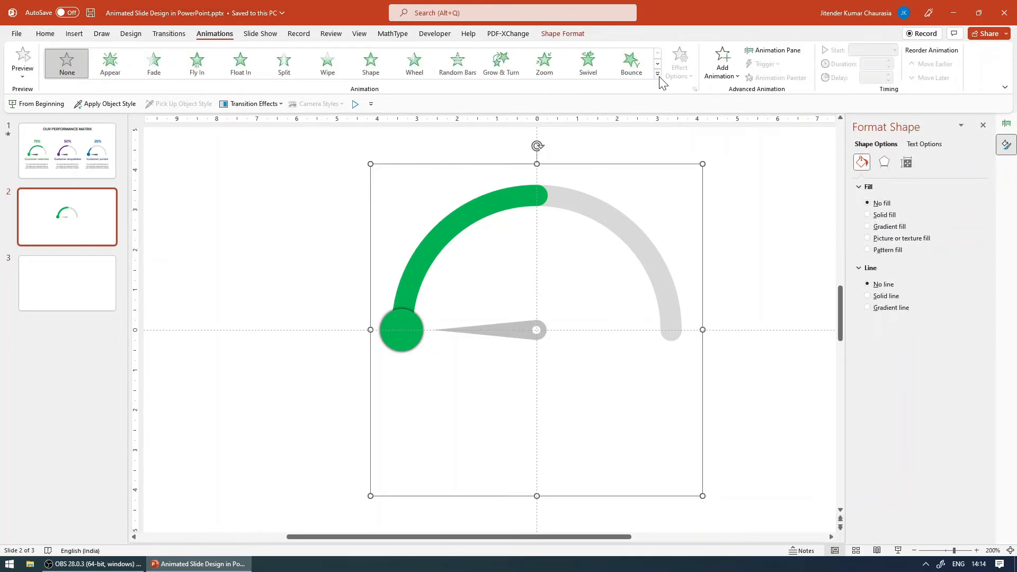
click(658, 76)
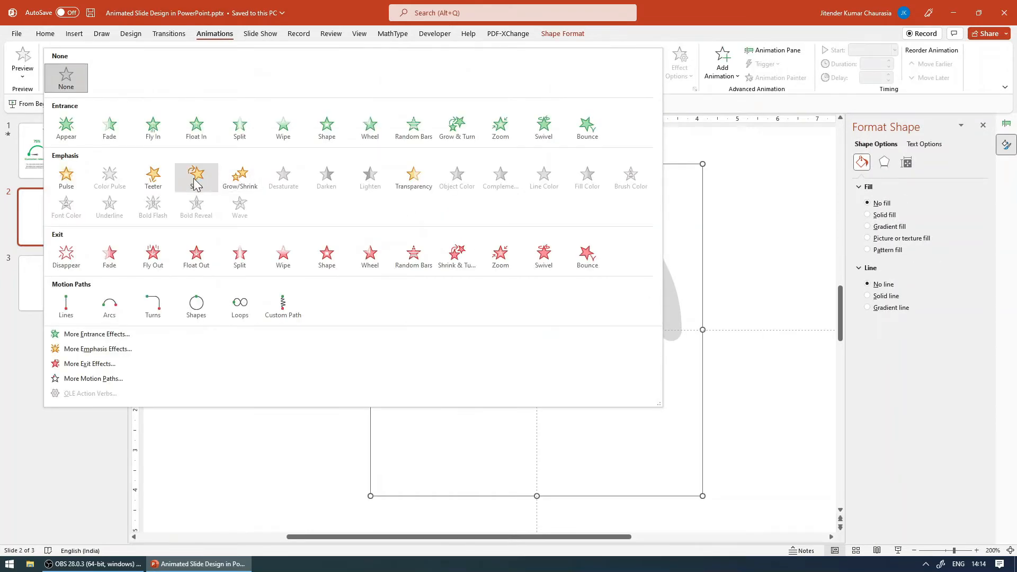
click(679, 111)
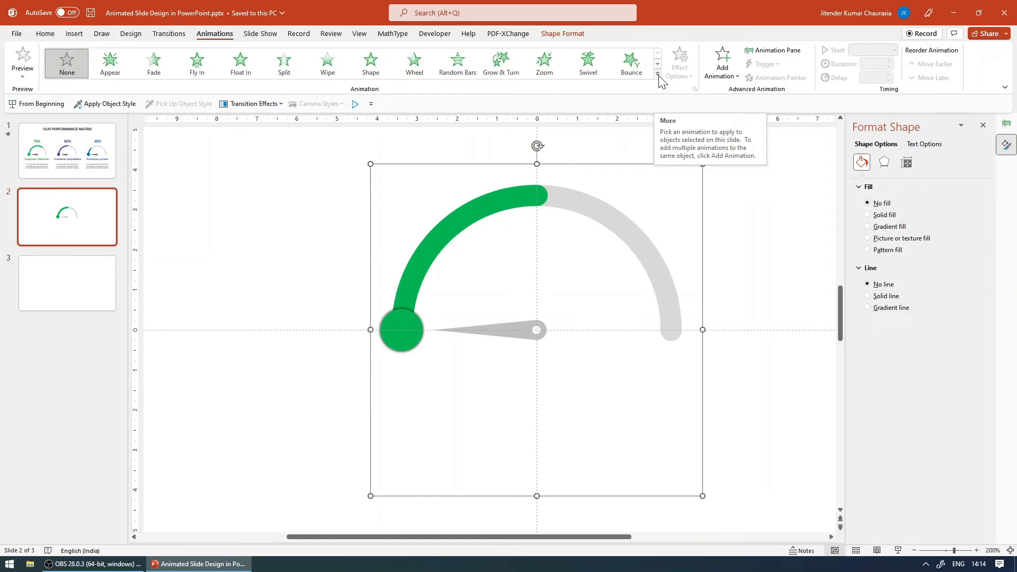
click(658, 75)
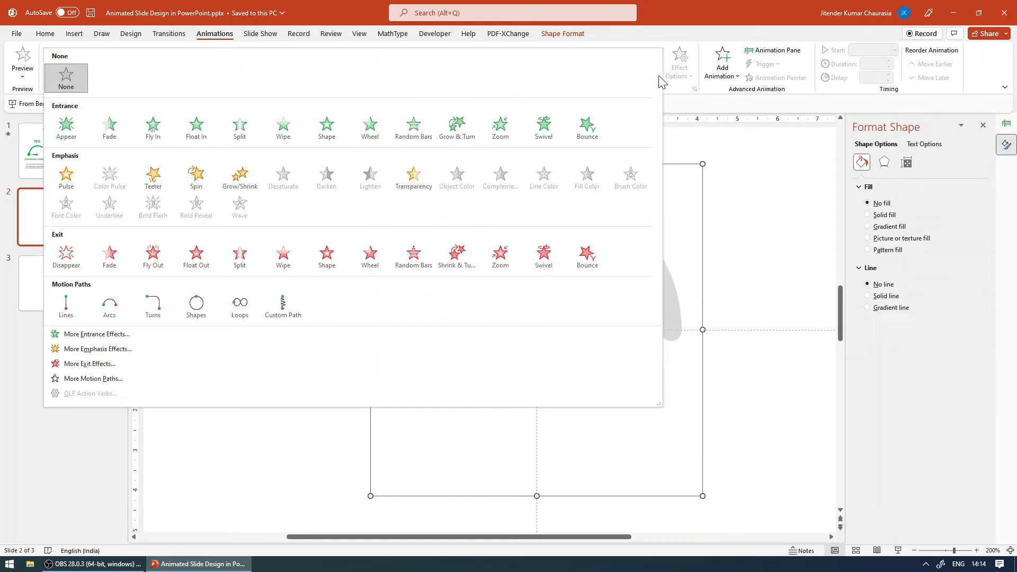
click(196, 178)
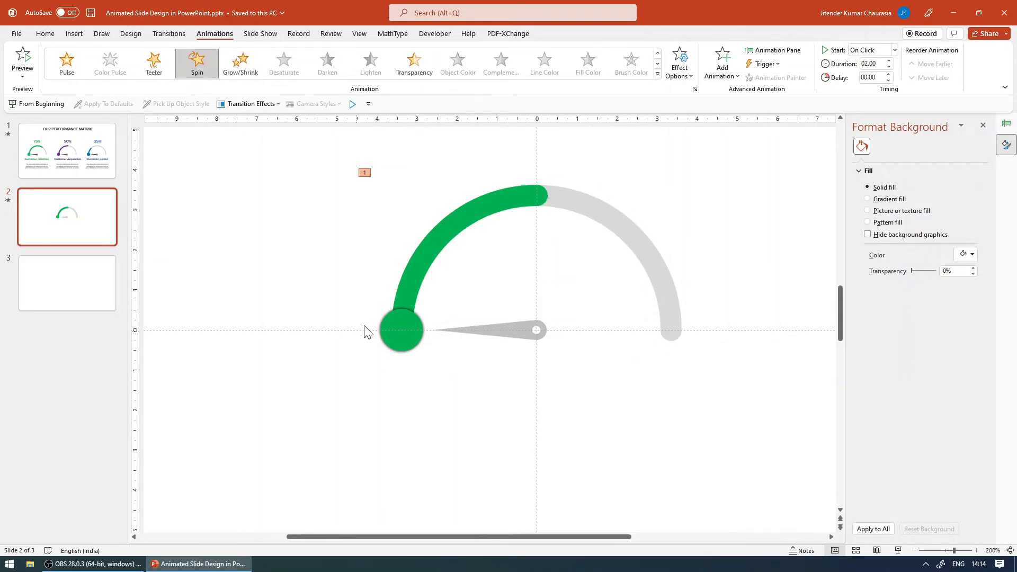
Set the needle group's Spin effect amount to 90° Clockwise.
click(793, 53)
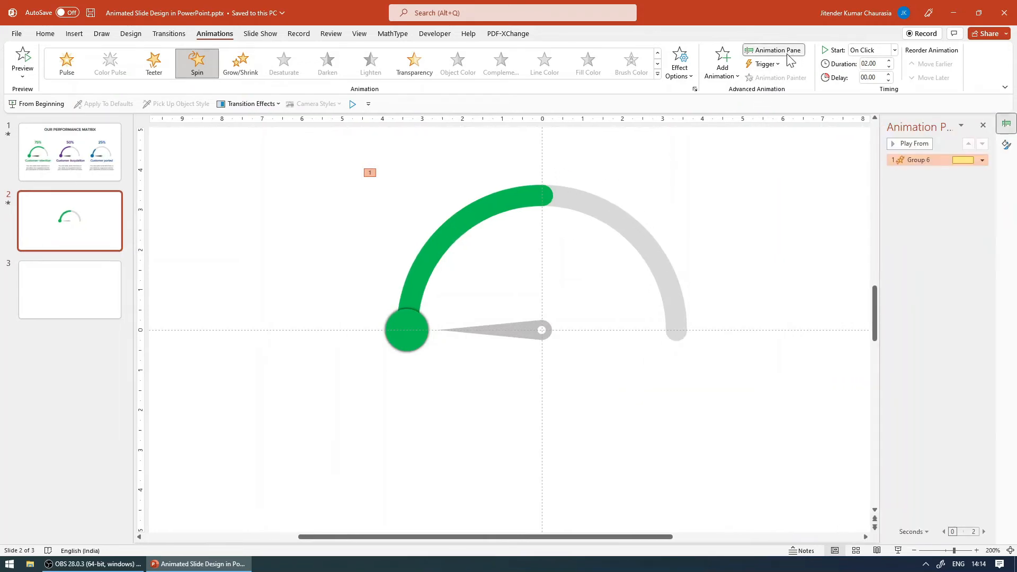
double_click(927, 160)
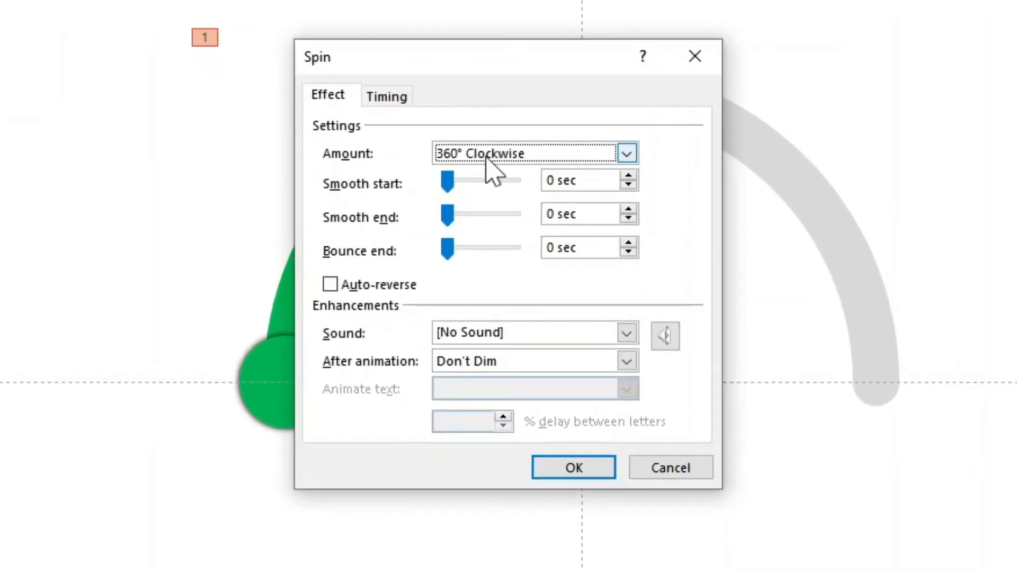
click(461, 158)
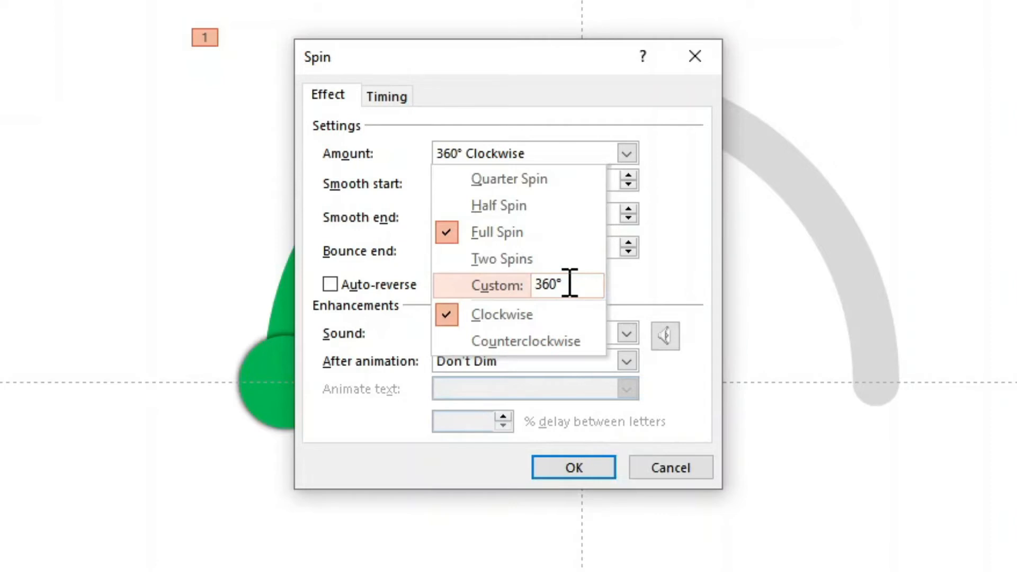
click(538, 175)
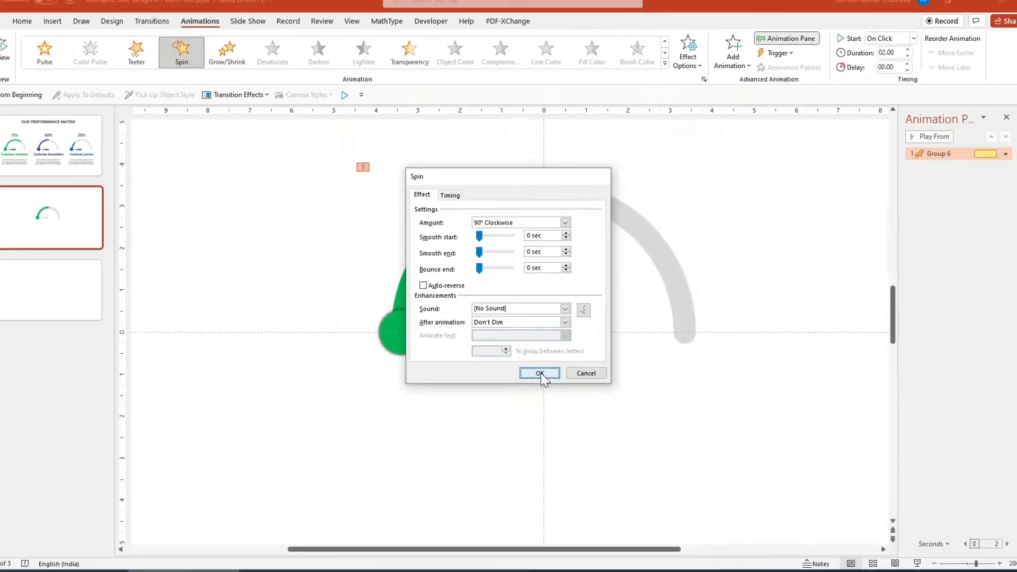
click(546, 433)
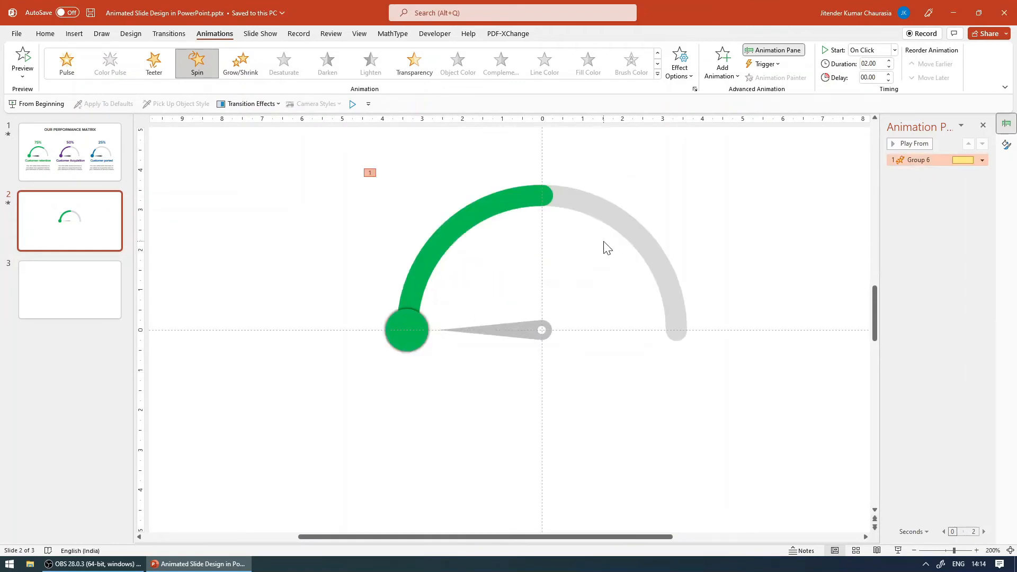
Fill the needle inside the group with dark blue and play the slide to check the spin.
click(536, 326)
click(538, 325)
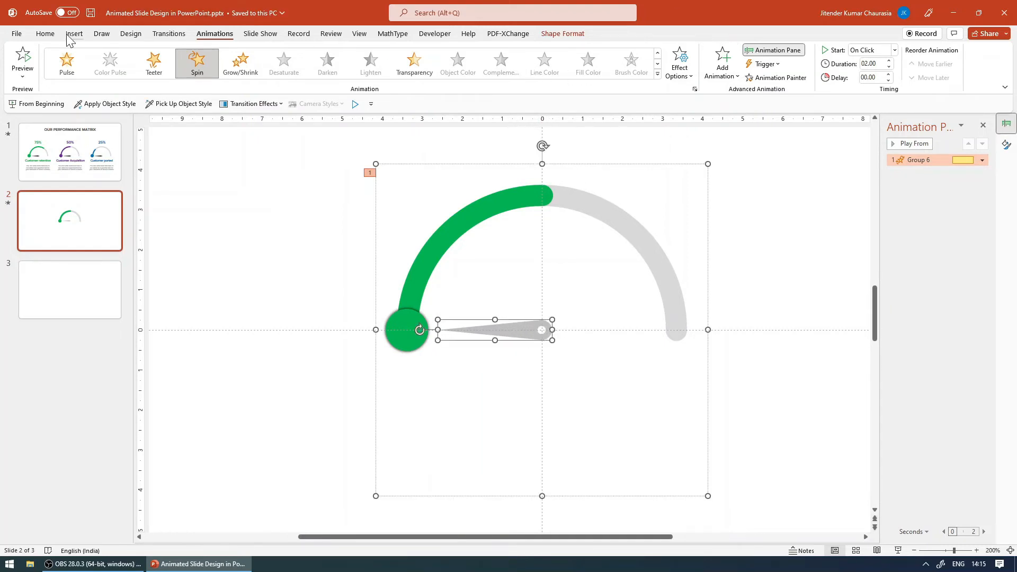
click(49, 35)
click(749, 50)
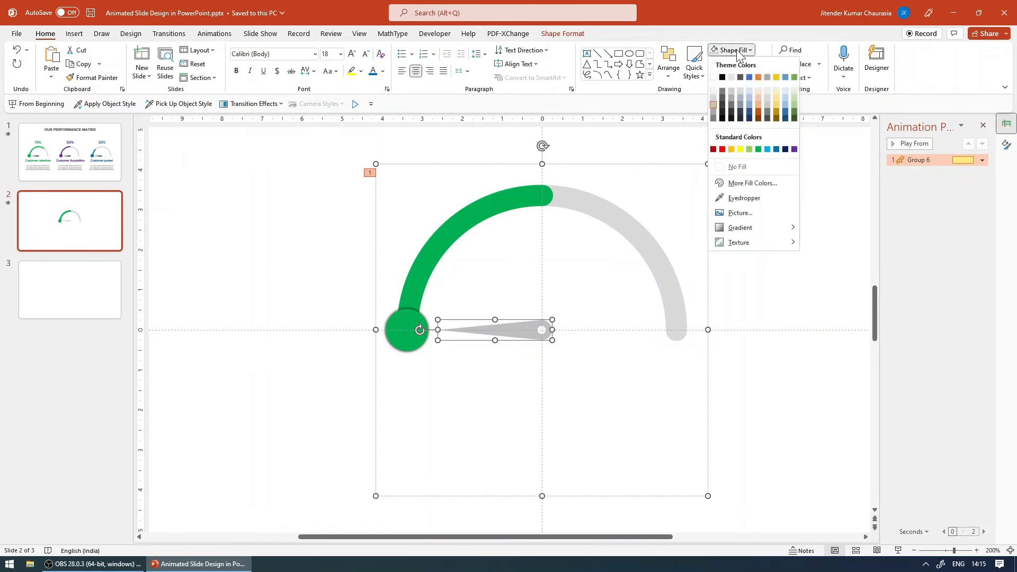
click(750, 113)
click(726, 183)
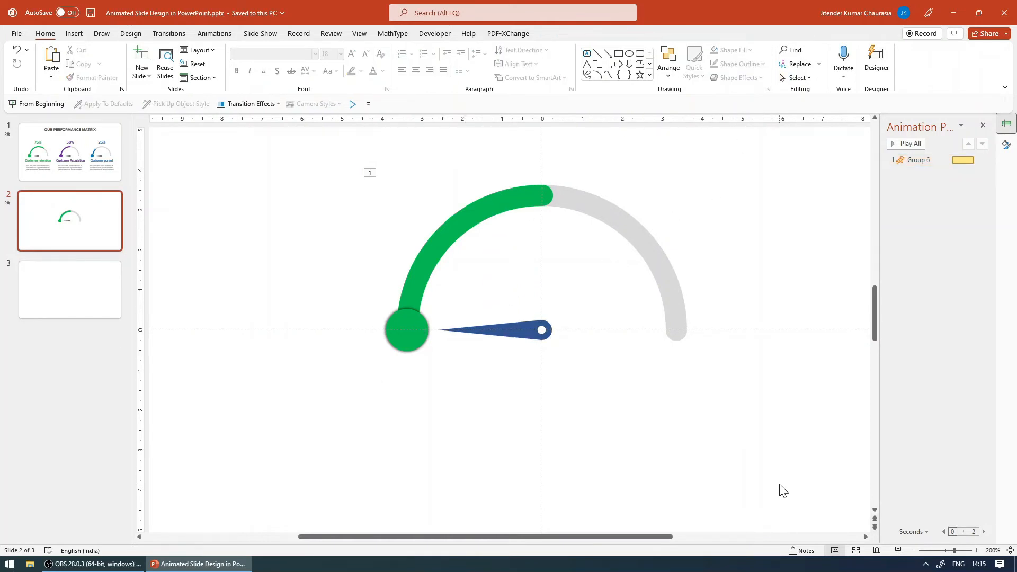
click(876, 551)
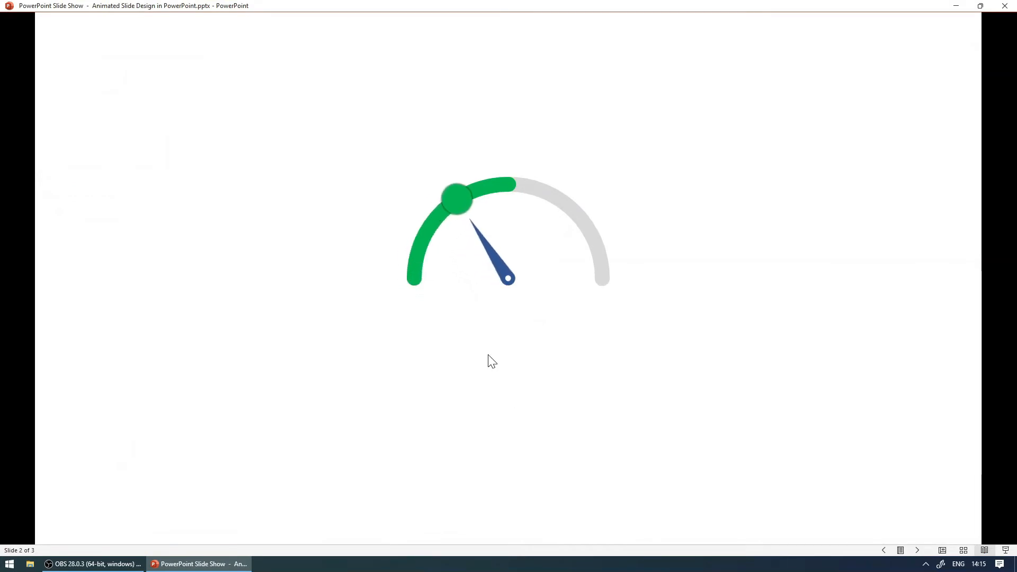
key(Escape)
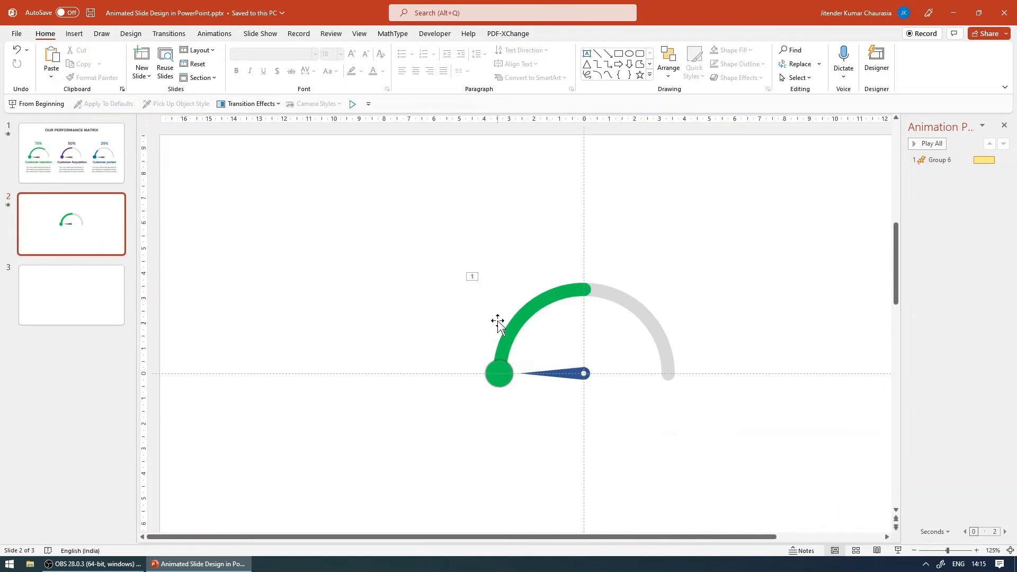
Apply a Wipe entrance animation from the left to the green arc and play the slide to check it.
click(527, 303)
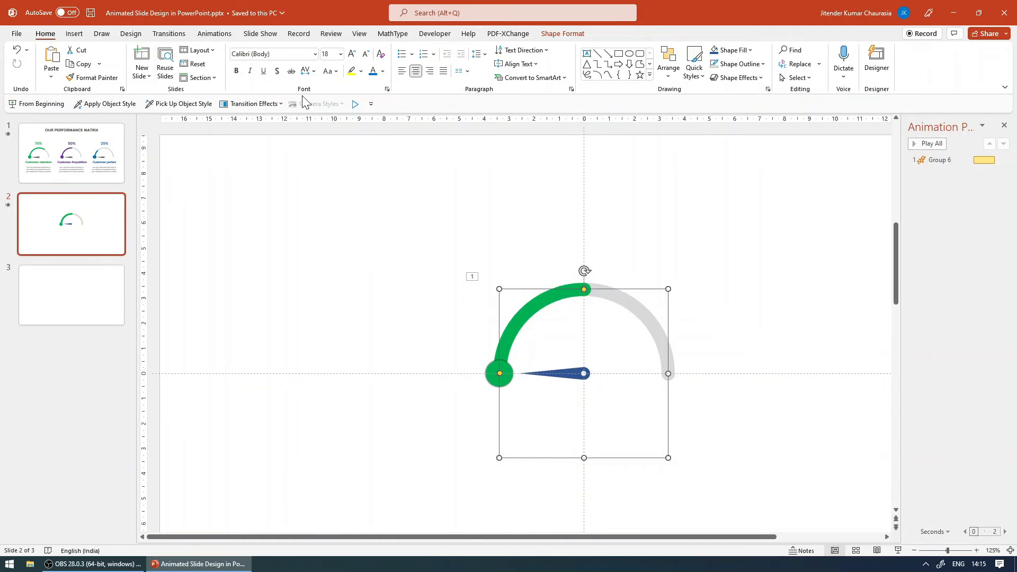
click(212, 33)
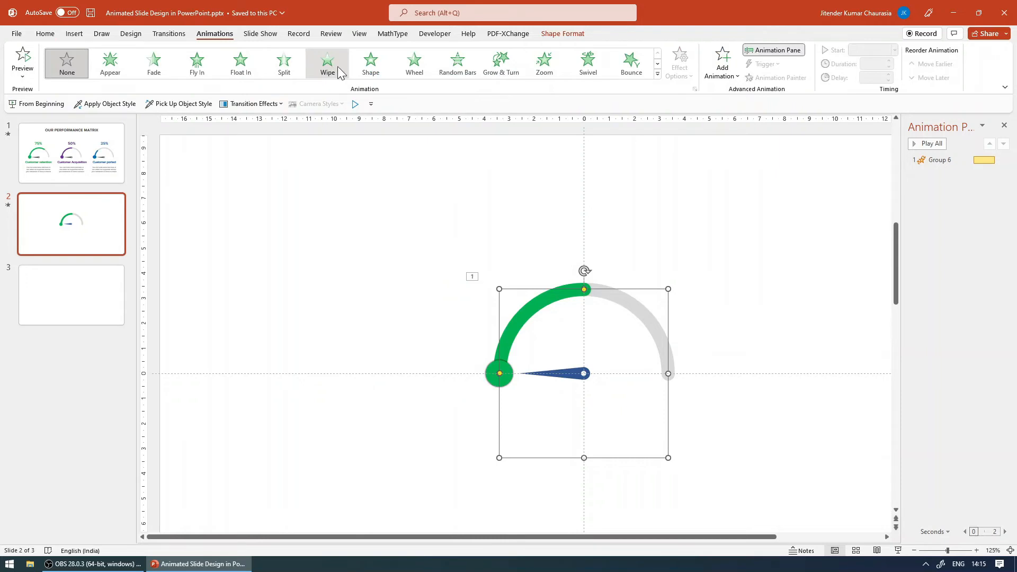
click(318, 60)
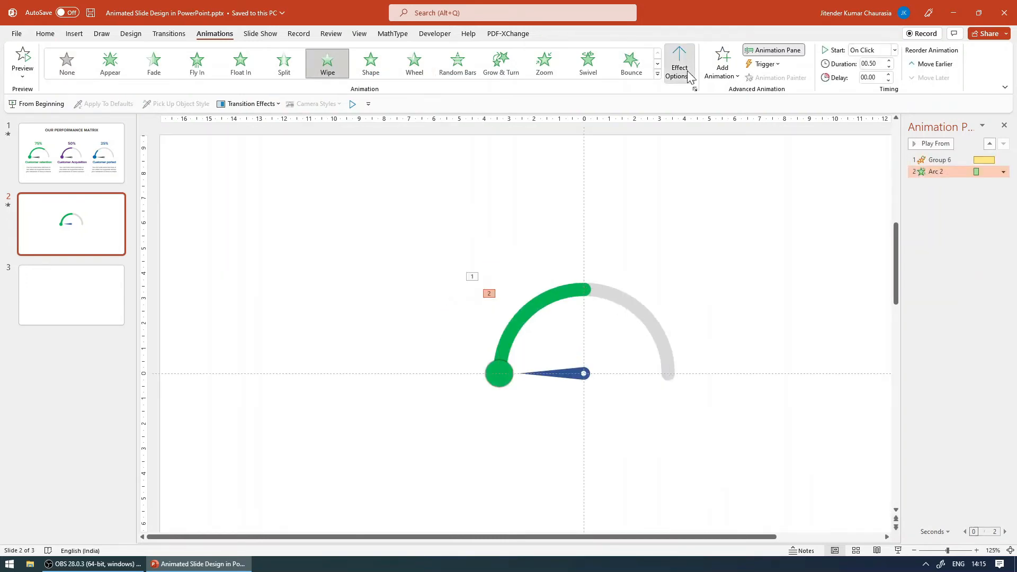
click(679, 67)
click(703, 140)
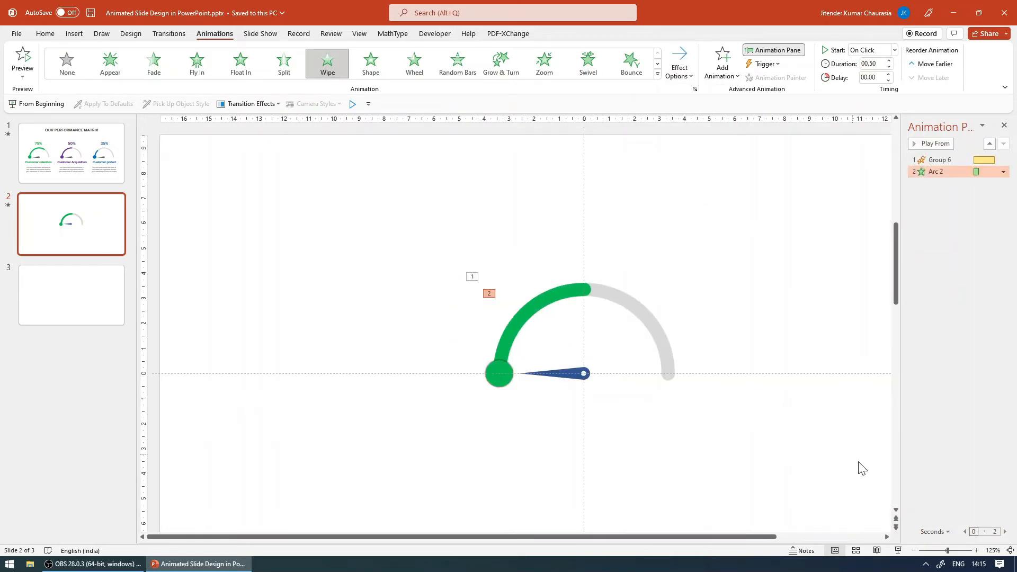
click(875, 552)
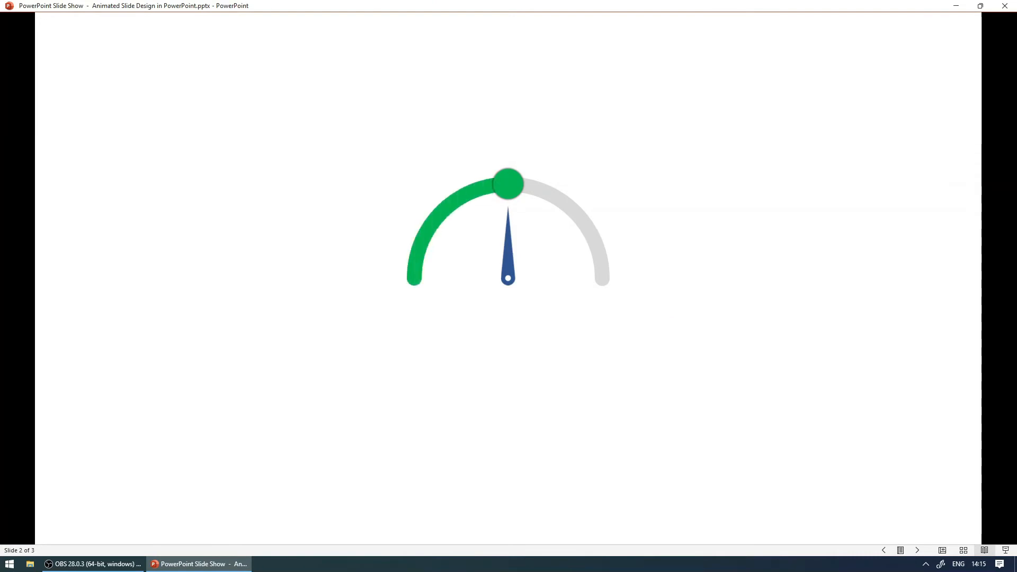
key(Escape)
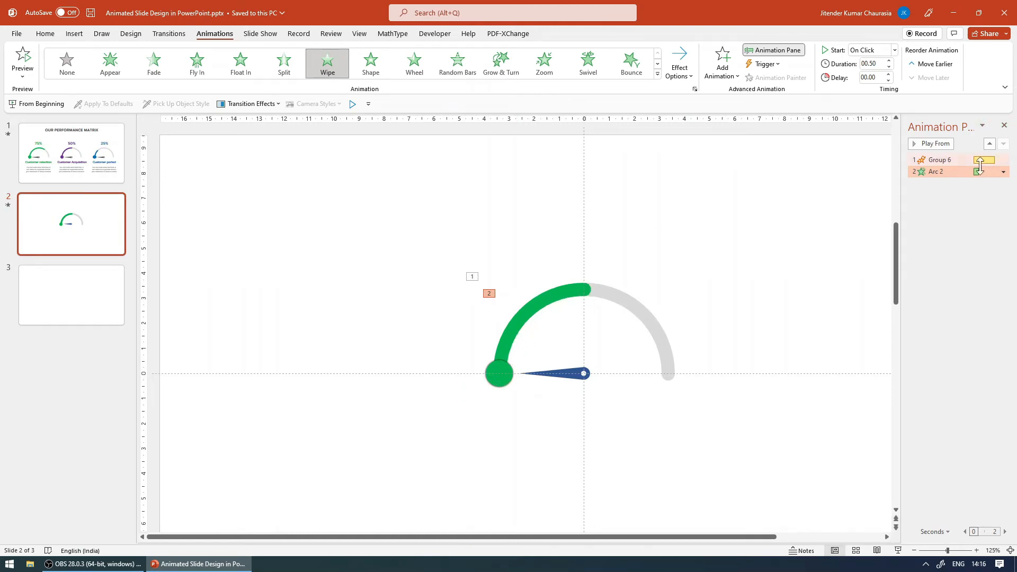
Widen the animation list and set the needle group's Spin duration to 0.50 seconds.
drag(902, 189, 808, 188)
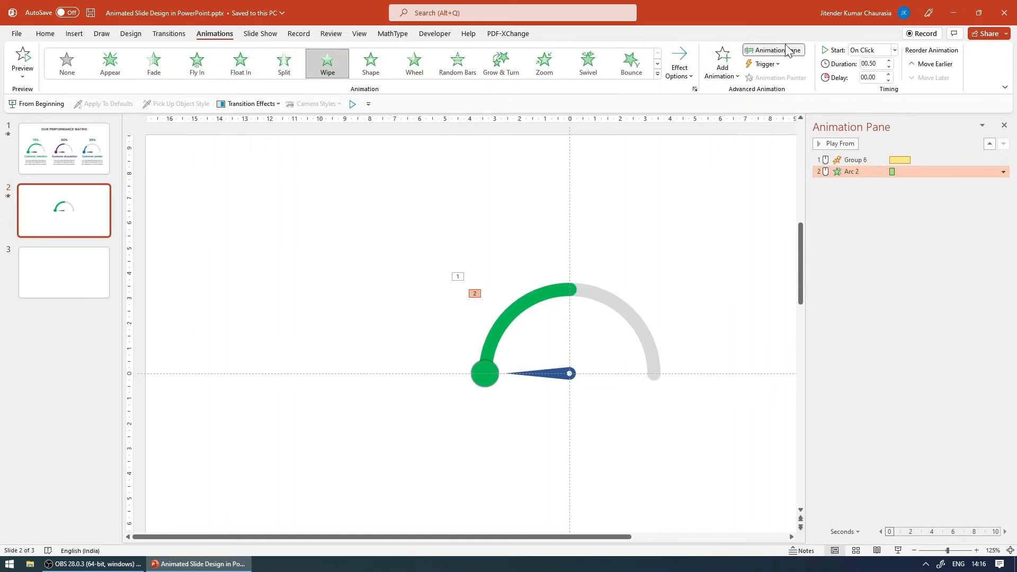
click(871, 160)
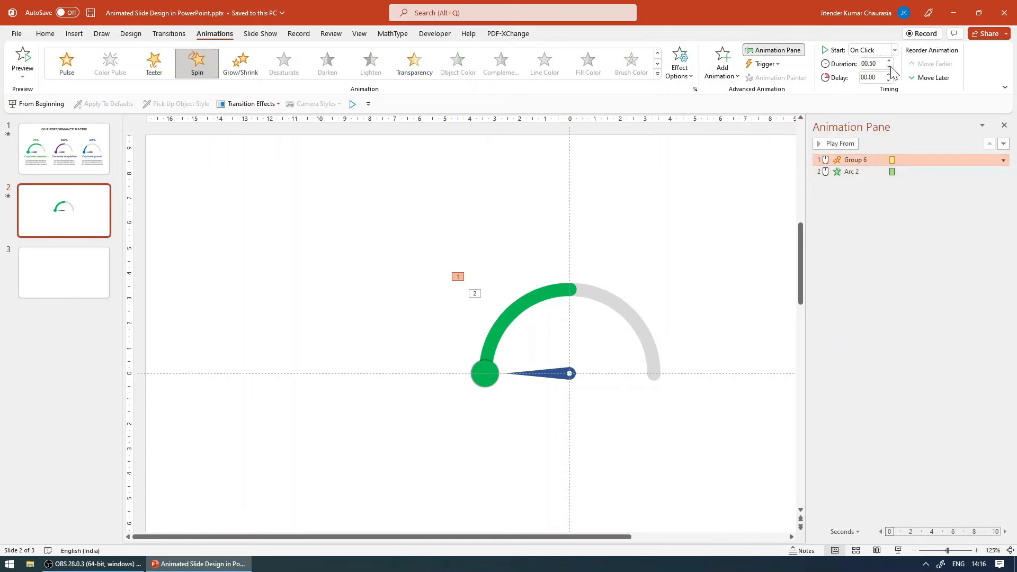
Set the green arc's Wipe to start With Previous and play the slide to check the combined animation.
click(866, 171)
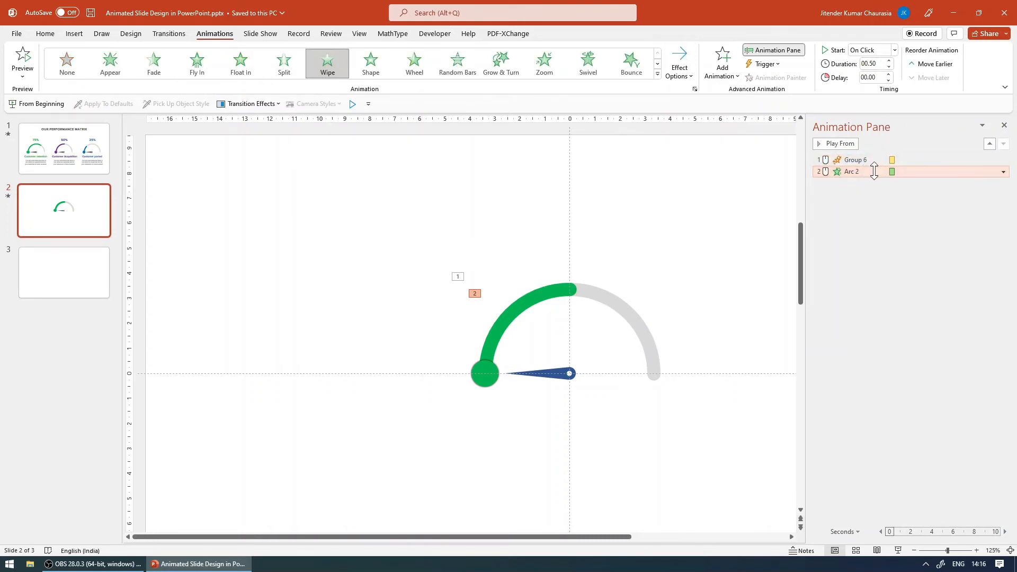
click(884, 50)
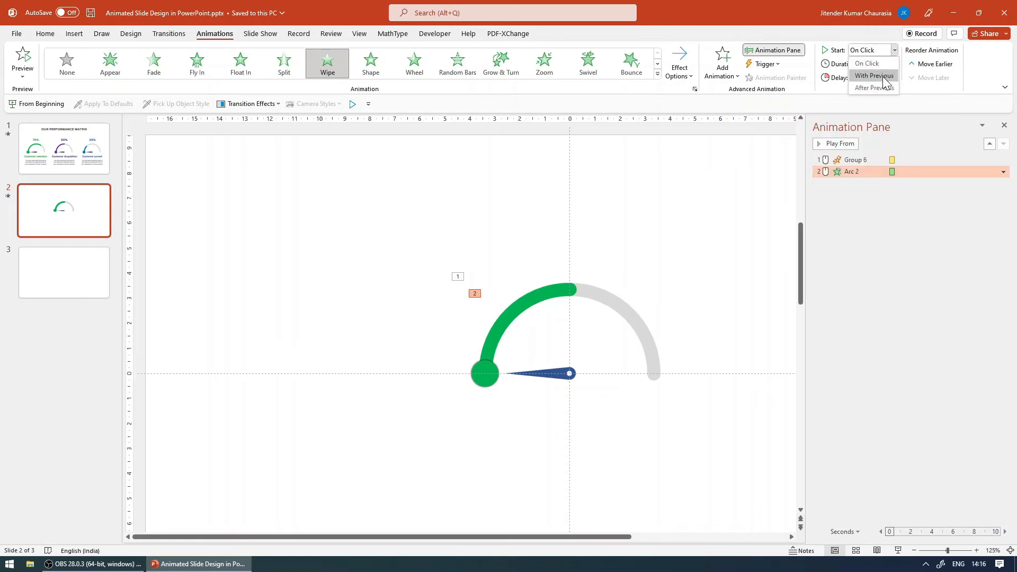
click(883, 76)
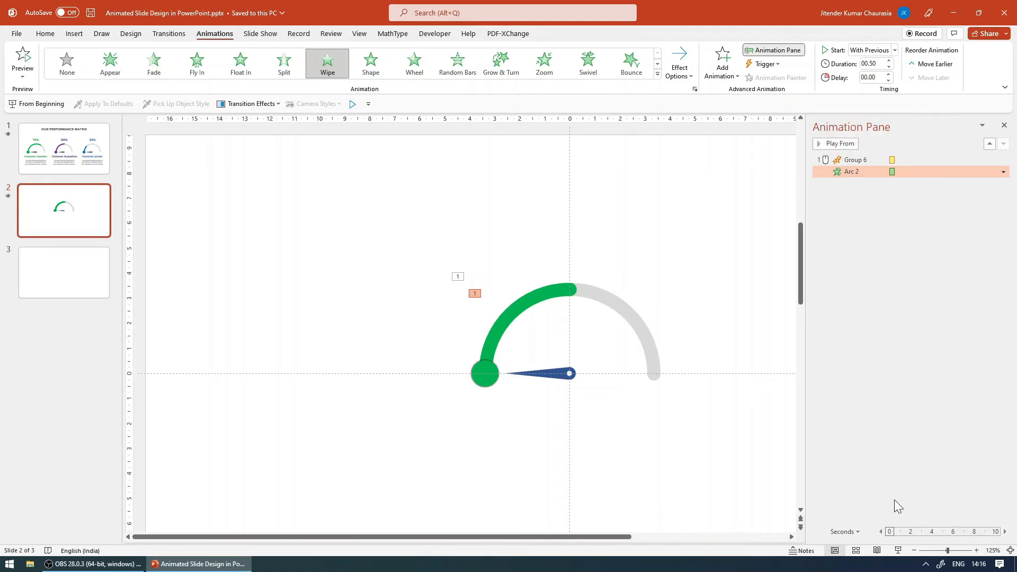
click(878, 551)
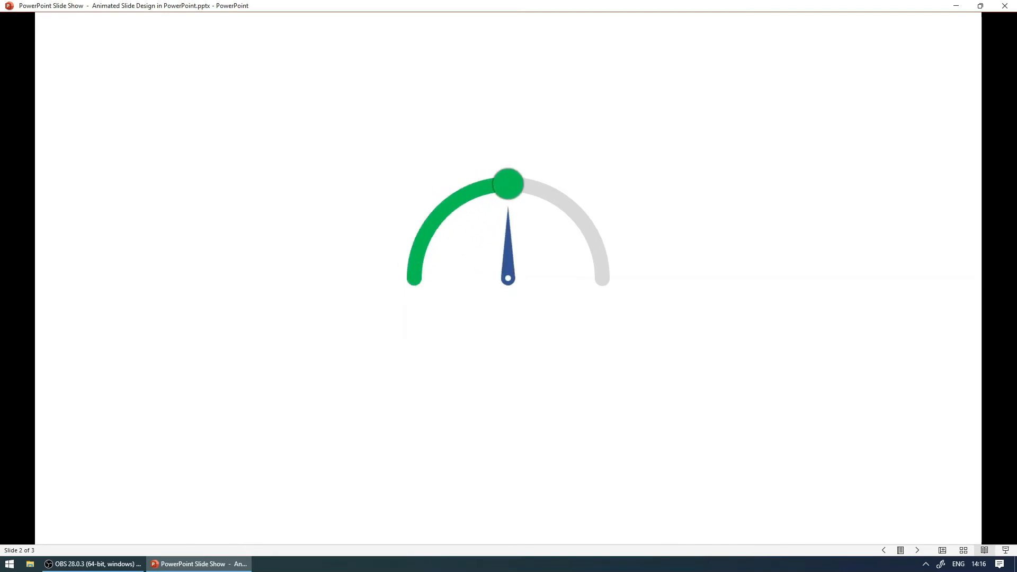
Leave the slide show and copy the animated gauge twice, placing one copy on each side of the original in a row.
key(Escape)
scroll(648, 276, down, 5)
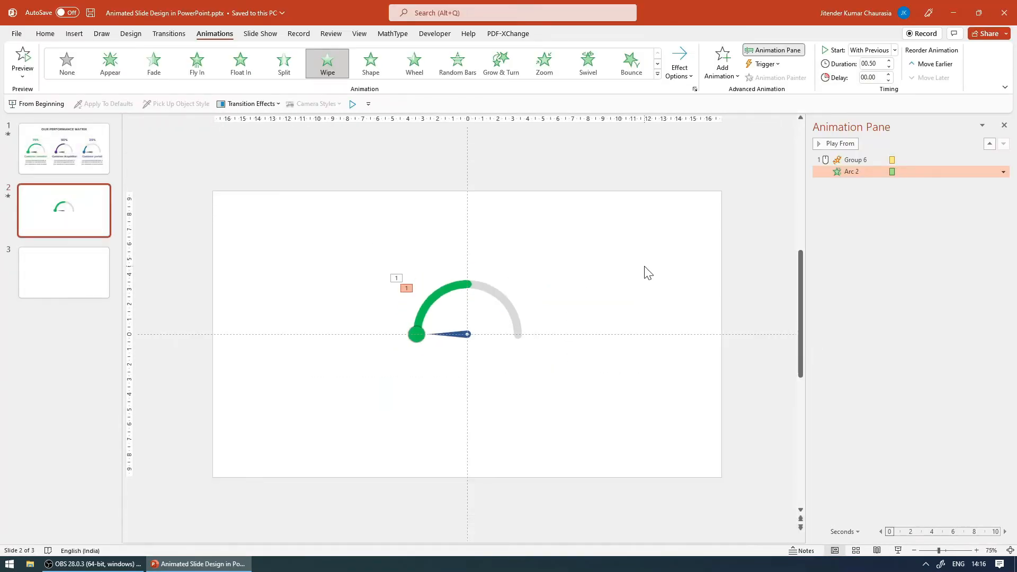
click(294, 220)
drag(288, 199, 621, 452)
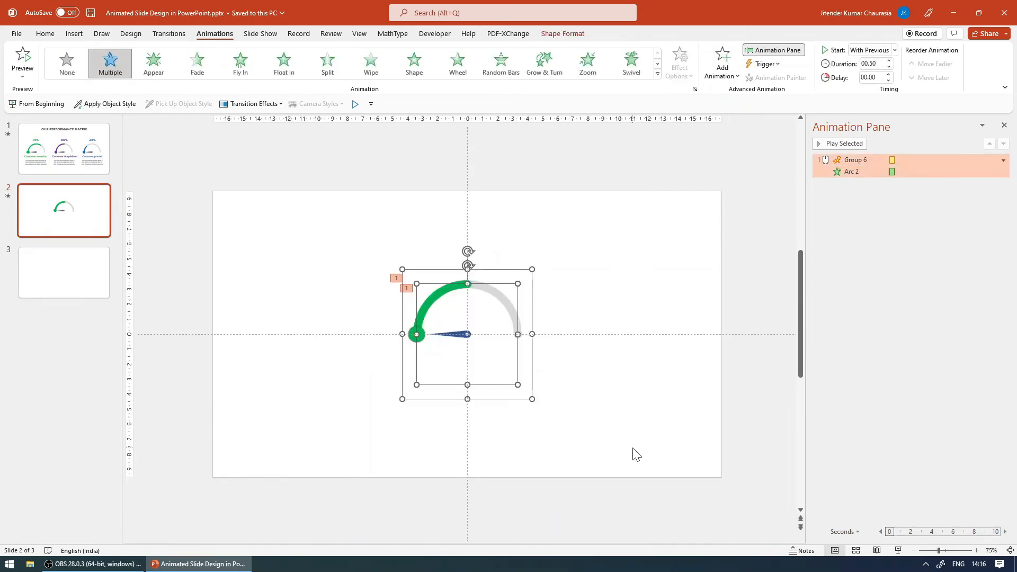
click(108, 148)
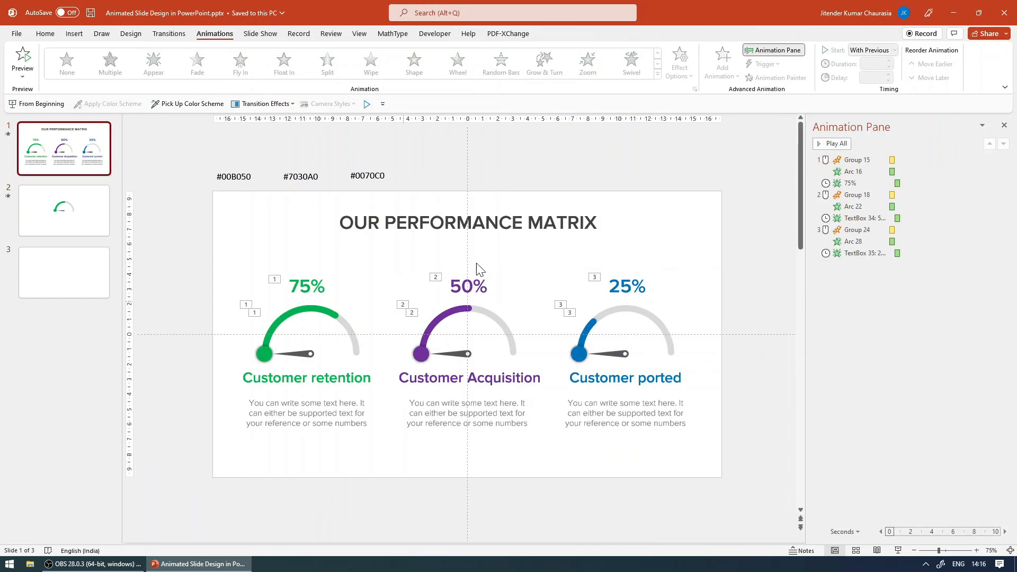
click(94, 212)
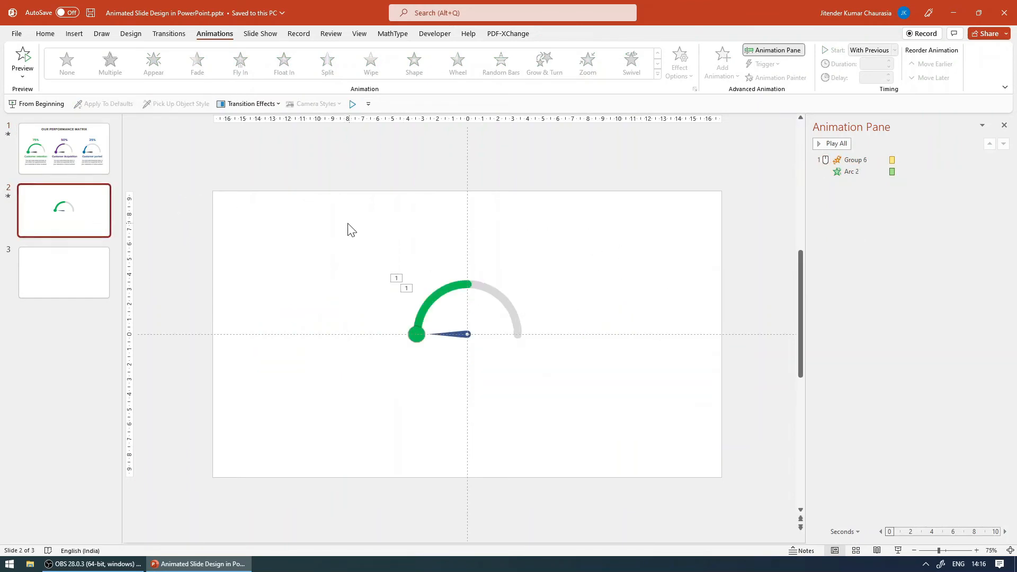
drag(301, 192, 695, 485)
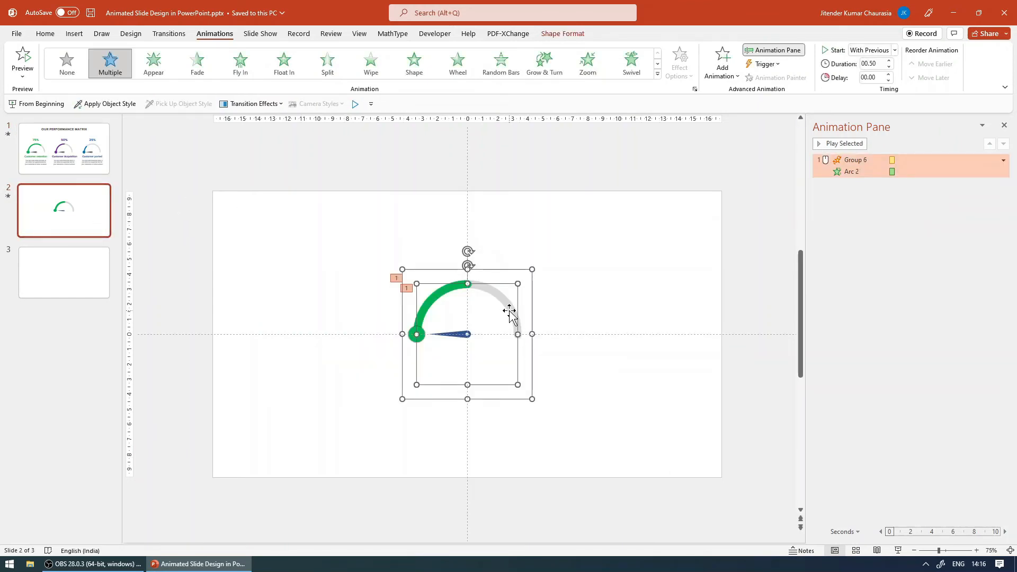
drag(509, 311, 658, 304)
click(660, 236)
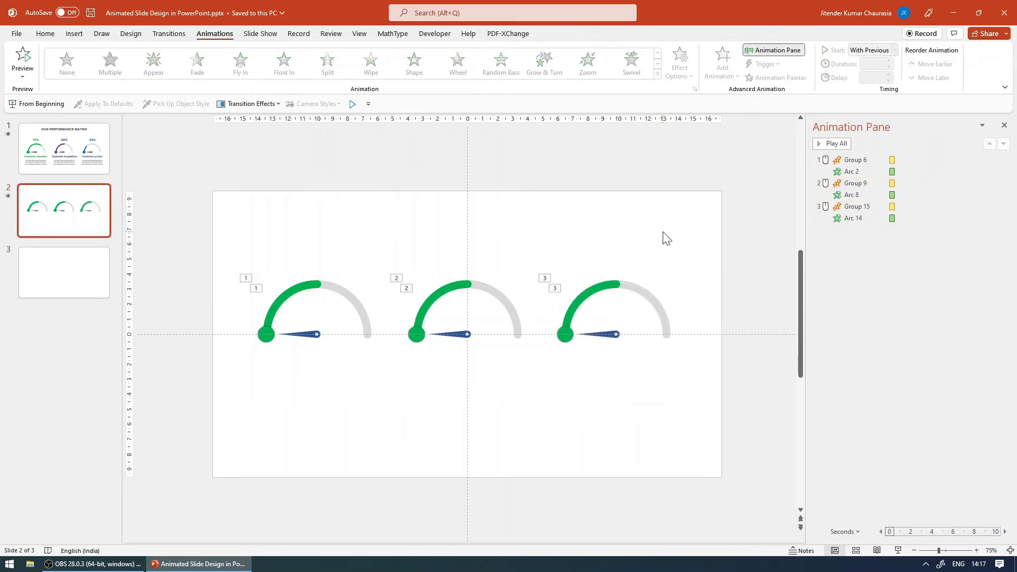
Change the outline color of the middle gauge's green arc to the standard blue.
click(304, 289)
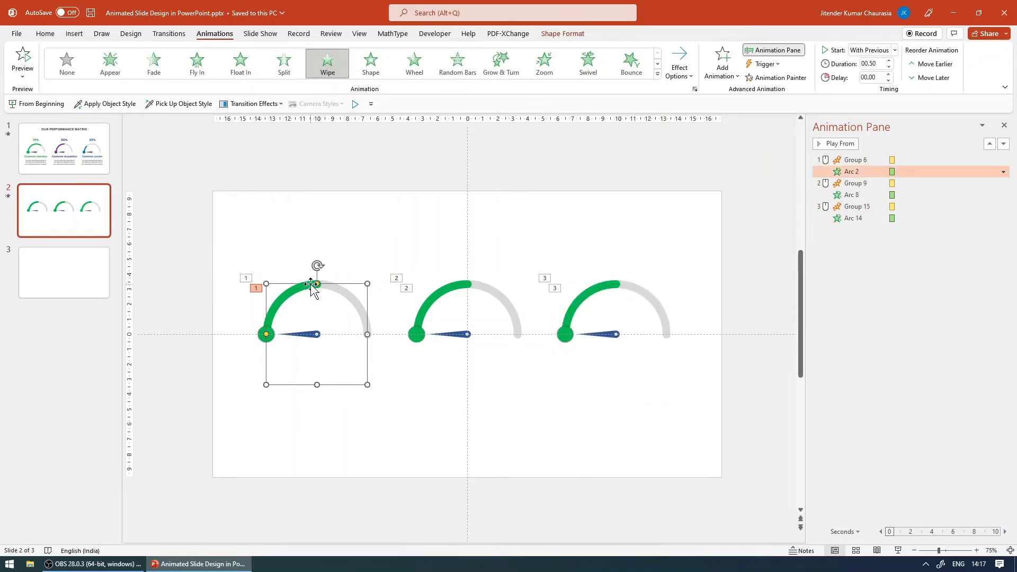
click(462, 285)
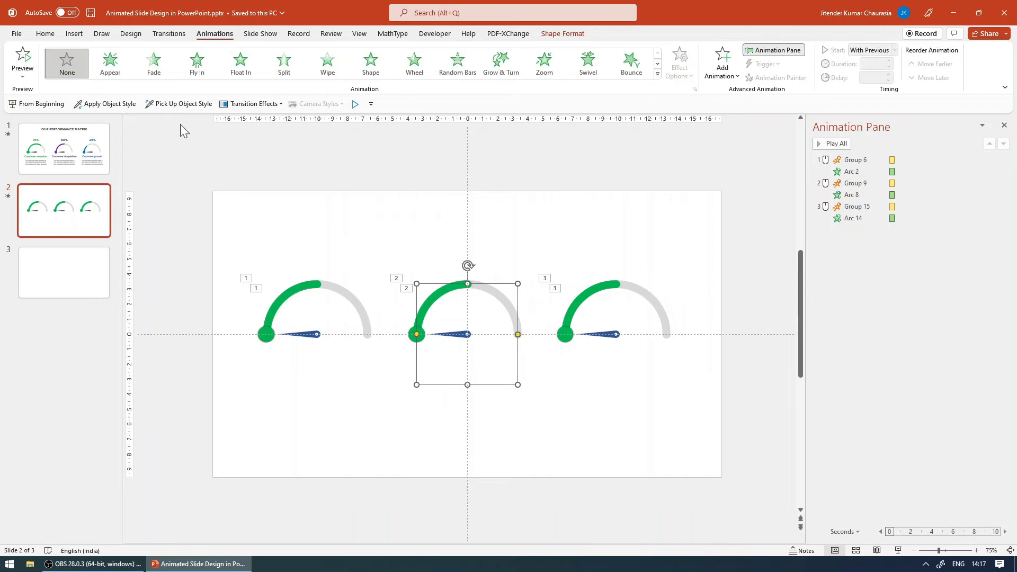
click(45, 34)
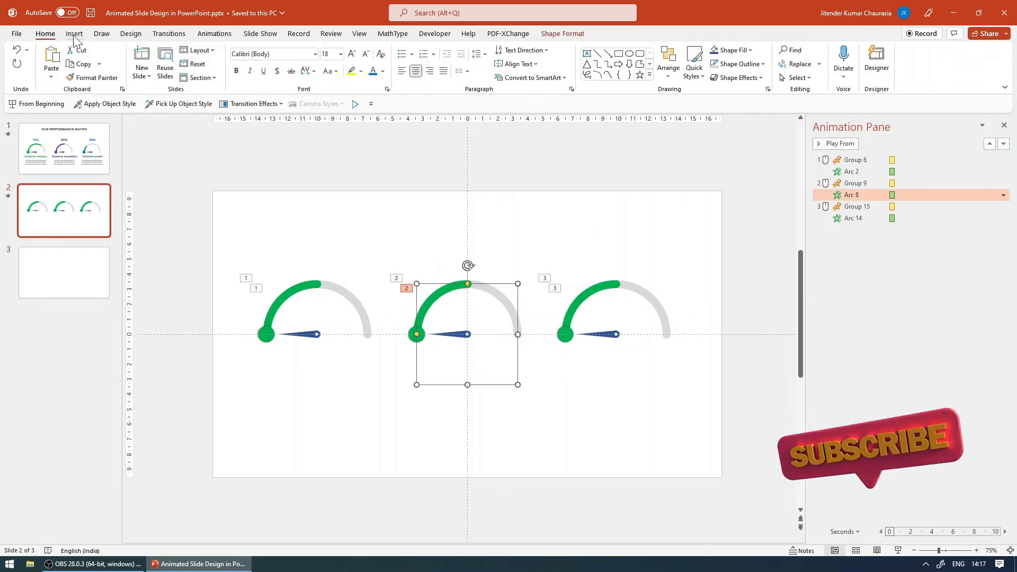
click(748, 49)
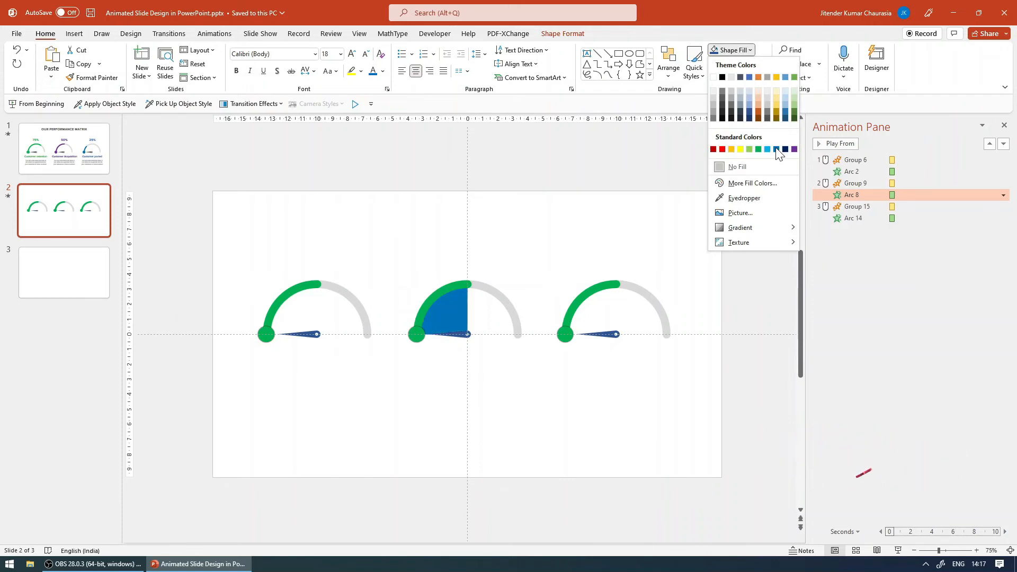
click(764, 33)
click(754, 66)
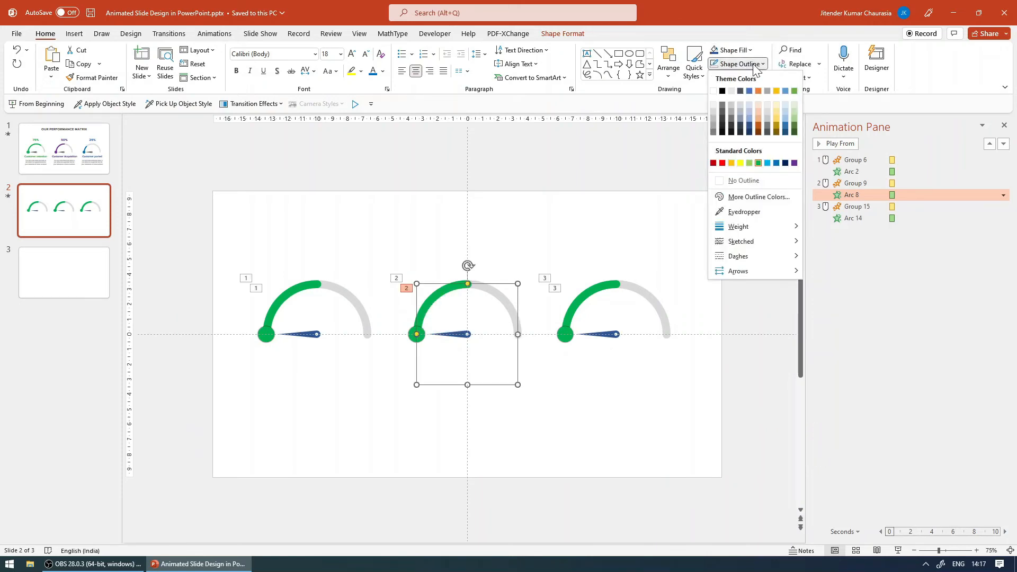
click(776, 163)
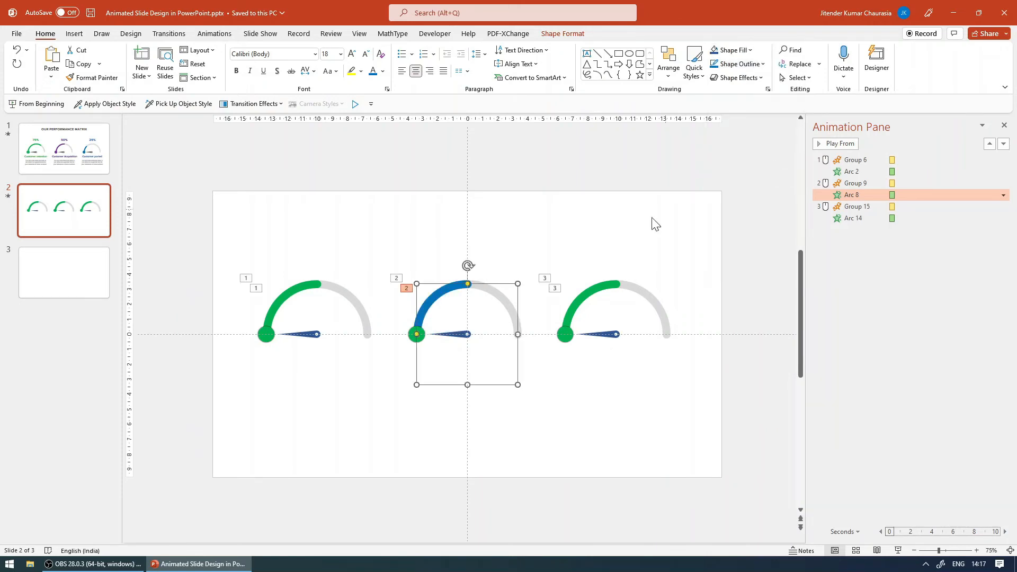
Fill the circle at the start of the middle gauge's arc with the standard blue inside its group.
click(404, 362)
click(415, 340)
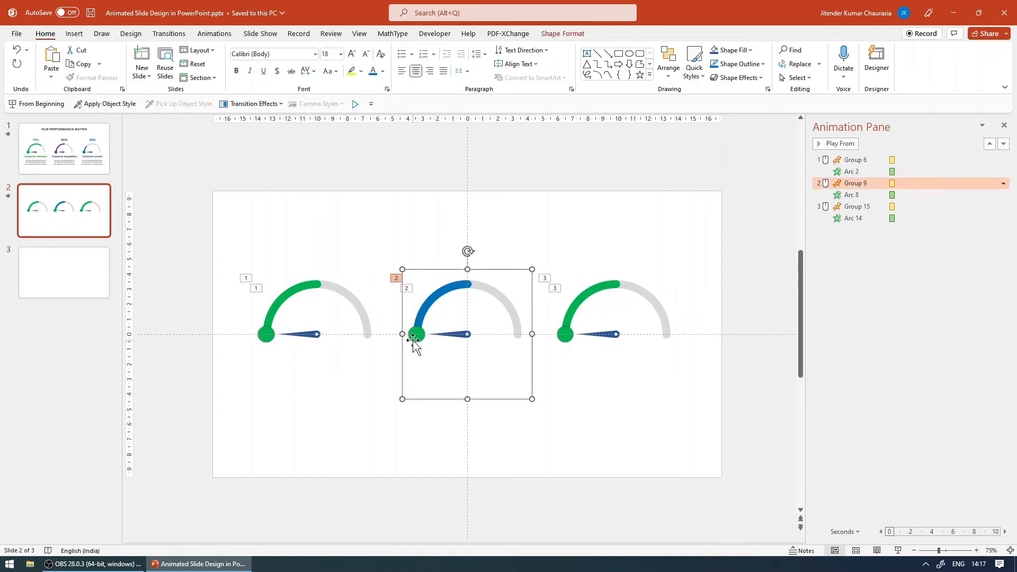
click(414, 339)
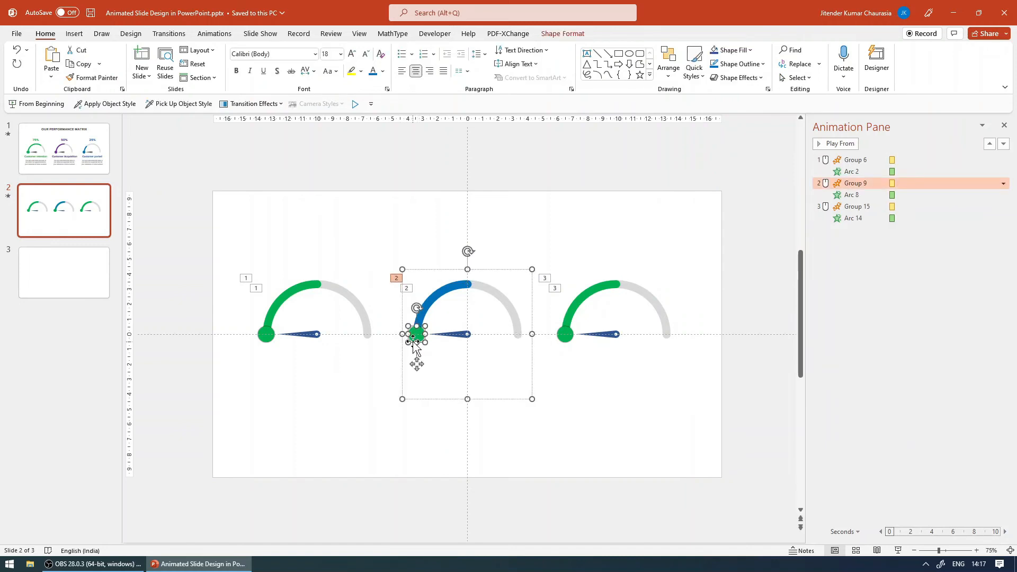
click(740, 51)
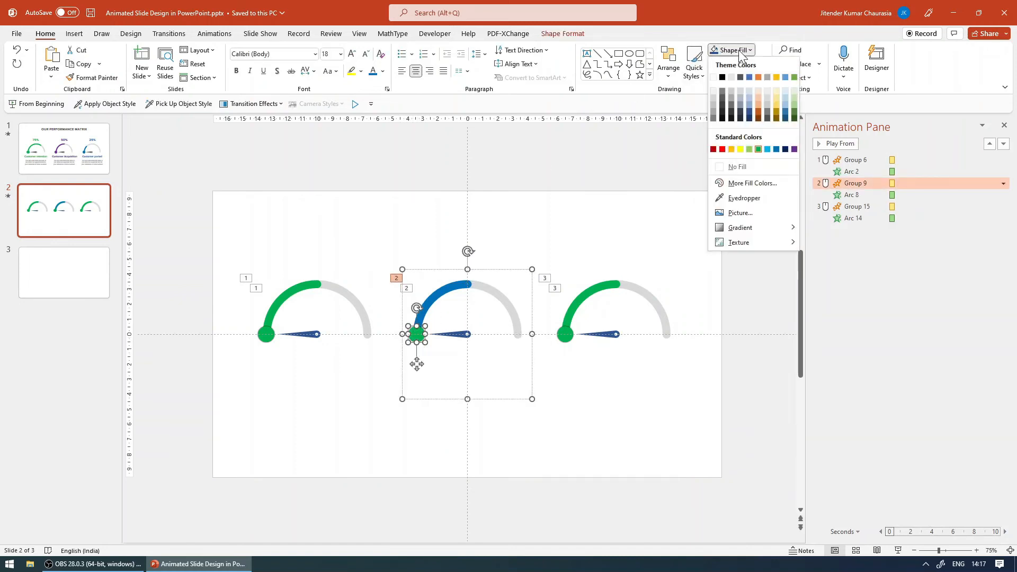
click(777, 150)
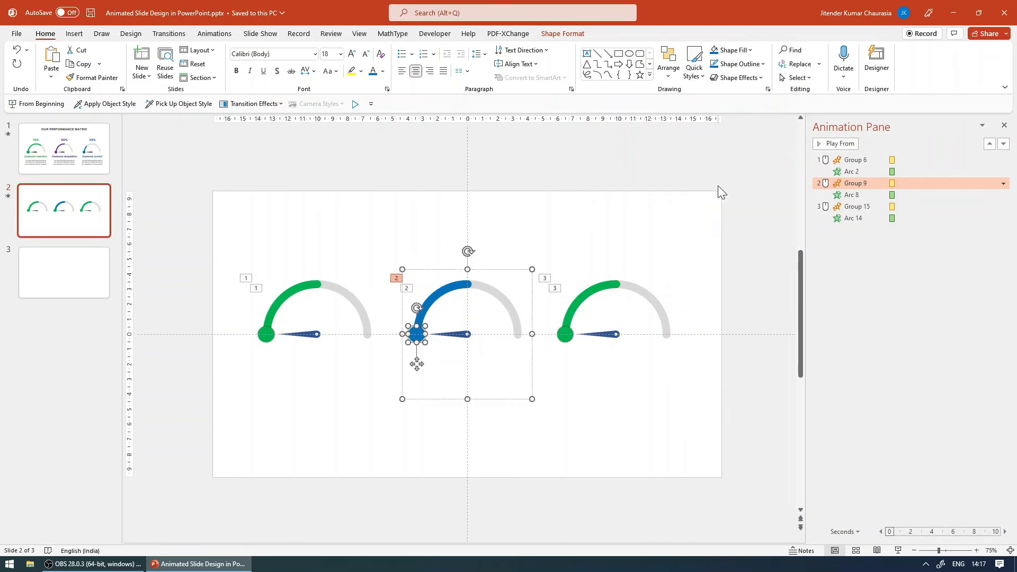
Recolor the third gauge with the standard purple, on both the arc's outline and the fill of the grouped circle.
click(612, 290)
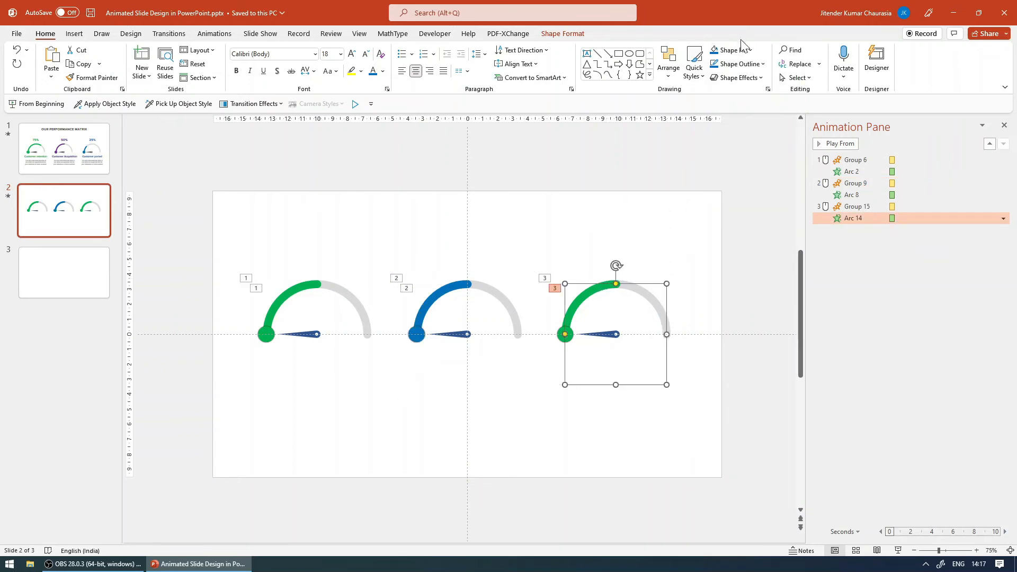
click(753, 65)
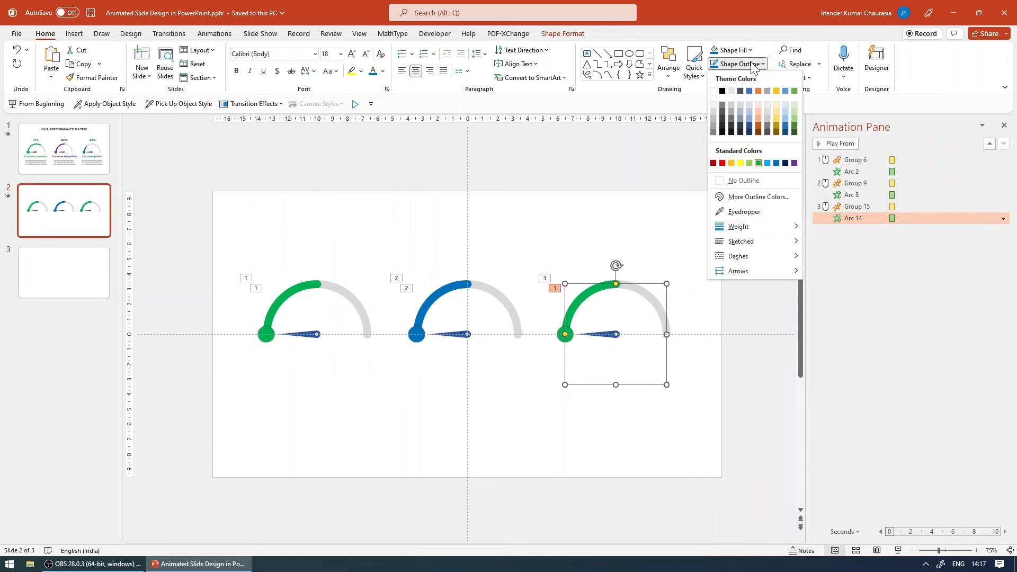
click(795, 163)
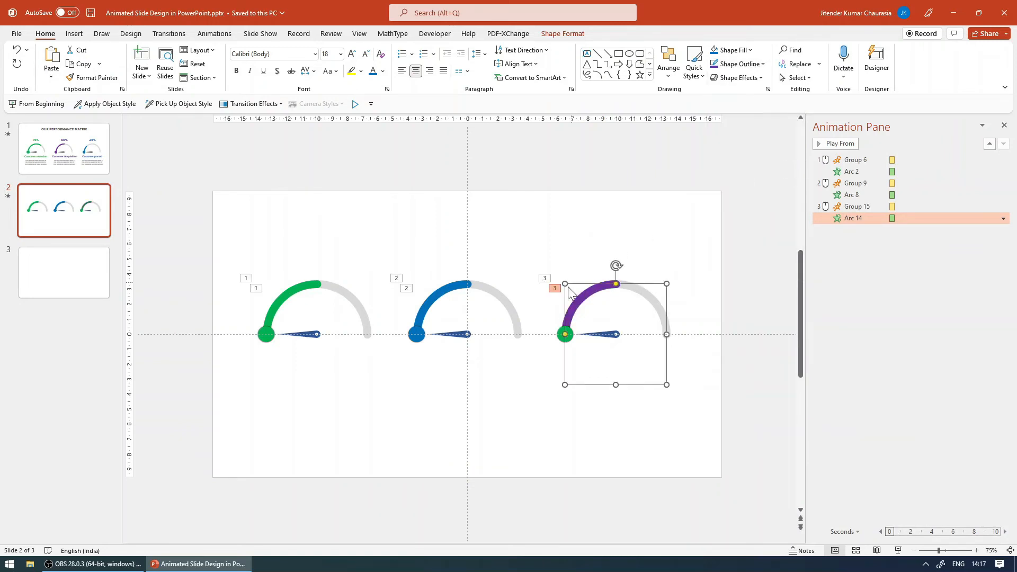
click(561, 337)
click(560, 337)
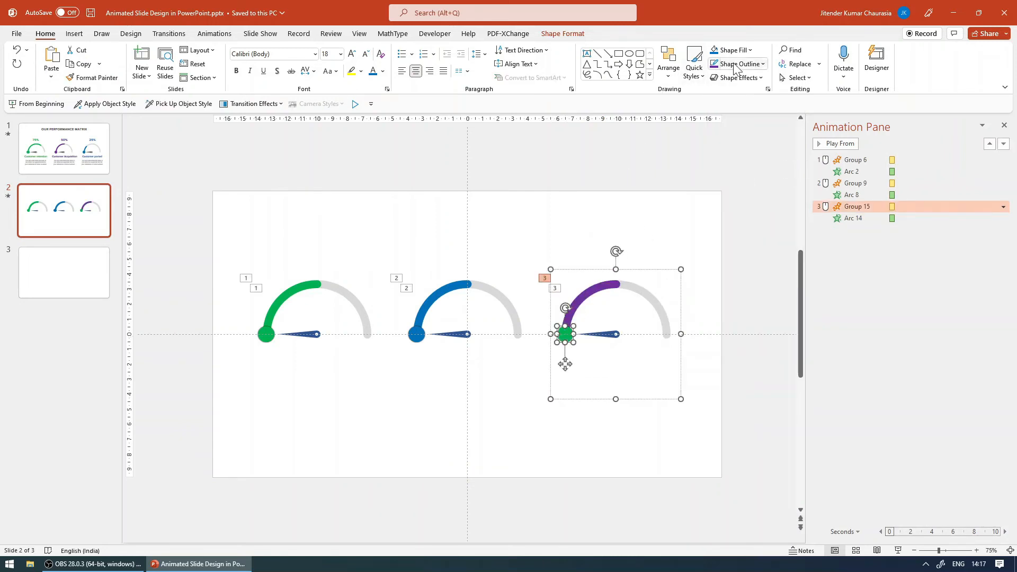
click(746, 51)
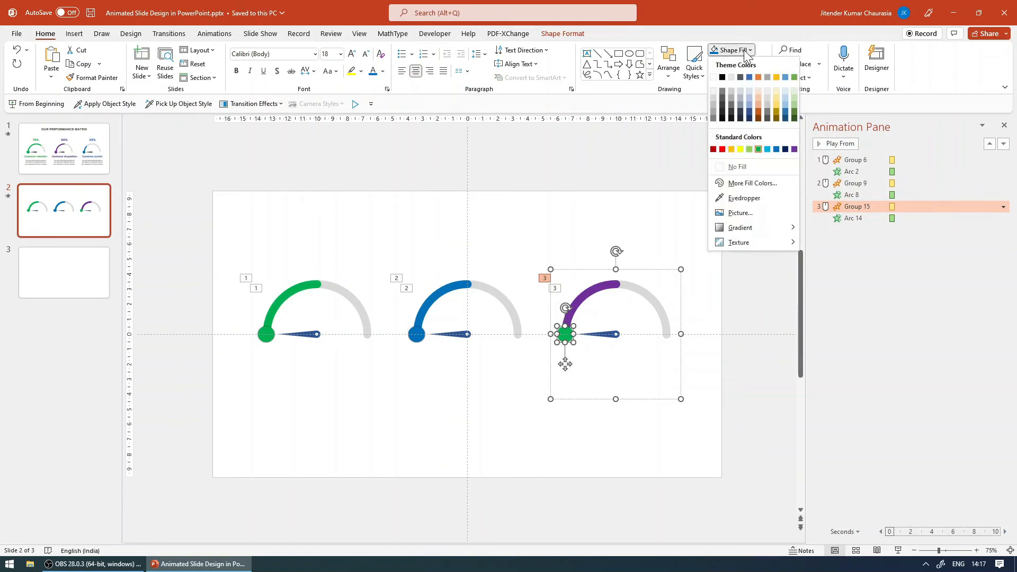
click(795, 149)
click(713, 161)
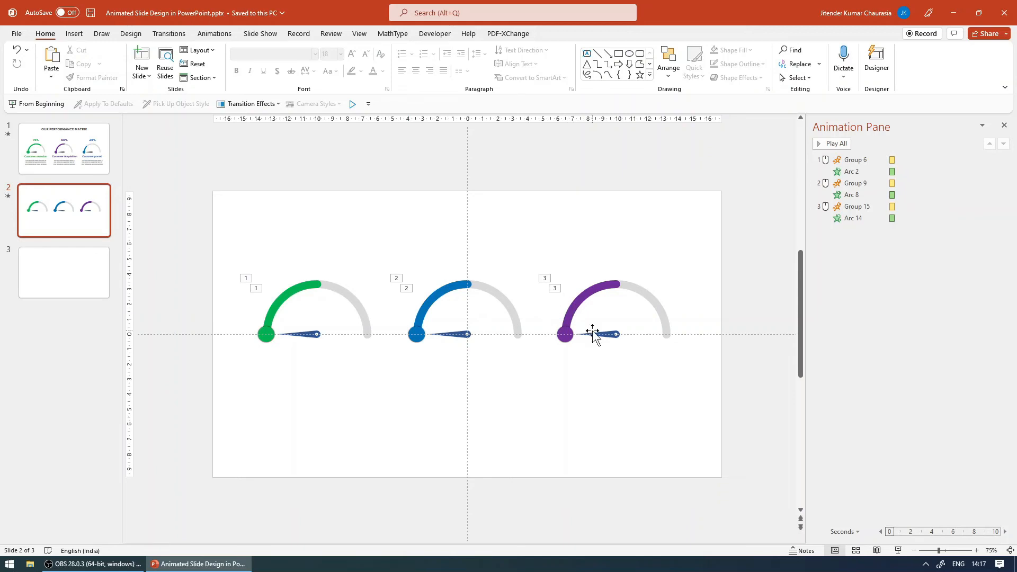
Extend the middle gauge's blue arc to cover the full grey semicircle.
click(457, 285)
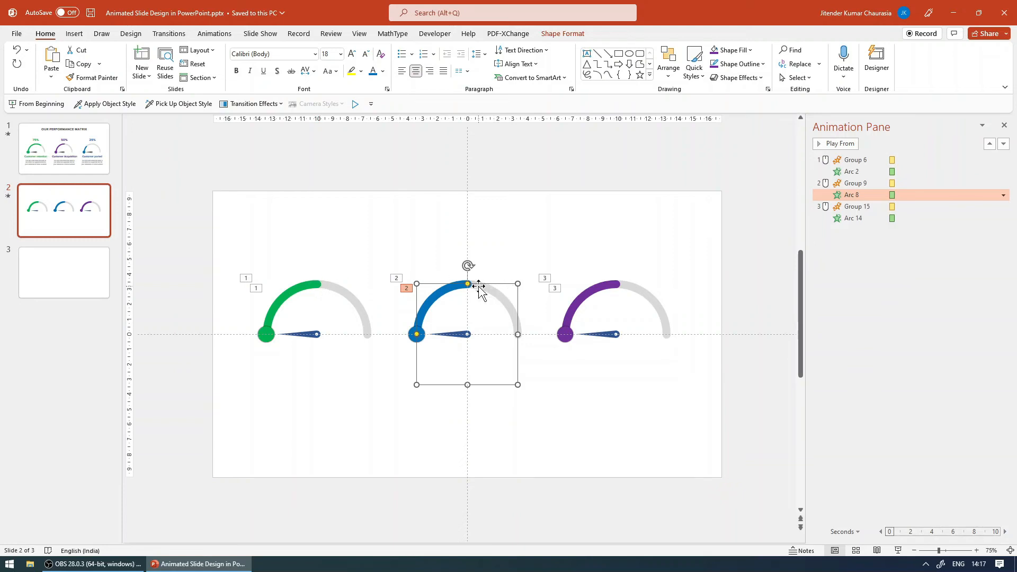
drag(469, 285, 527, 336)
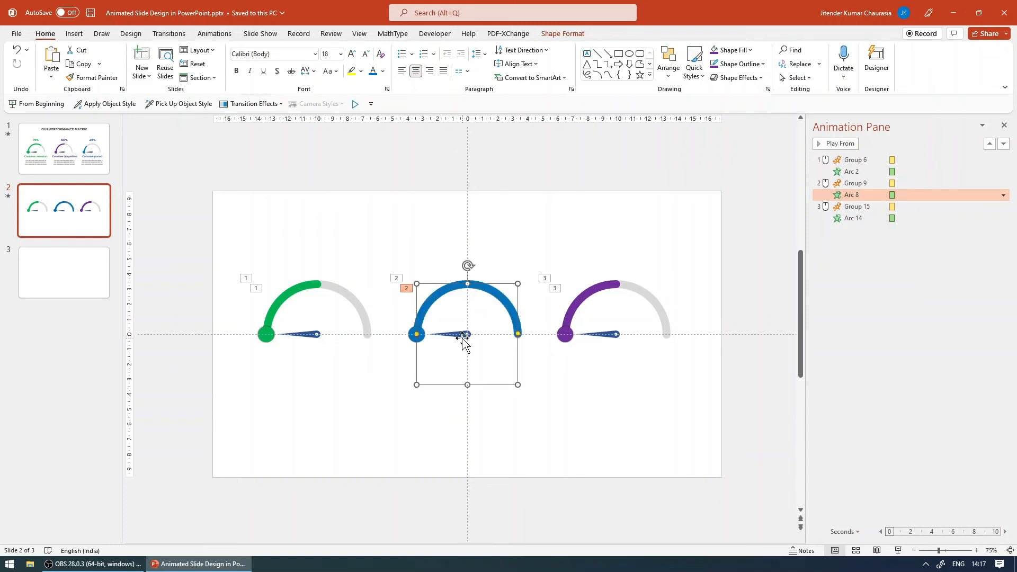